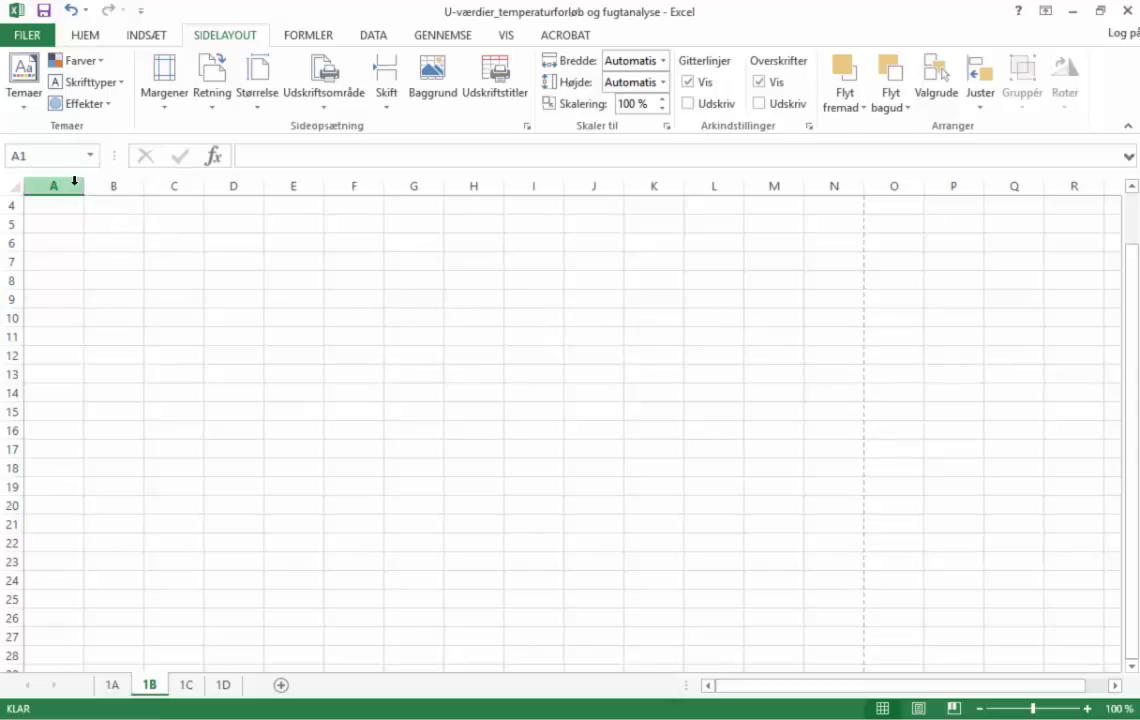
Shrink column A and row 1 of sheet 1B into narrow margins
drag(84, 186, 16, 203)
scroll(97, 298, up, 1)
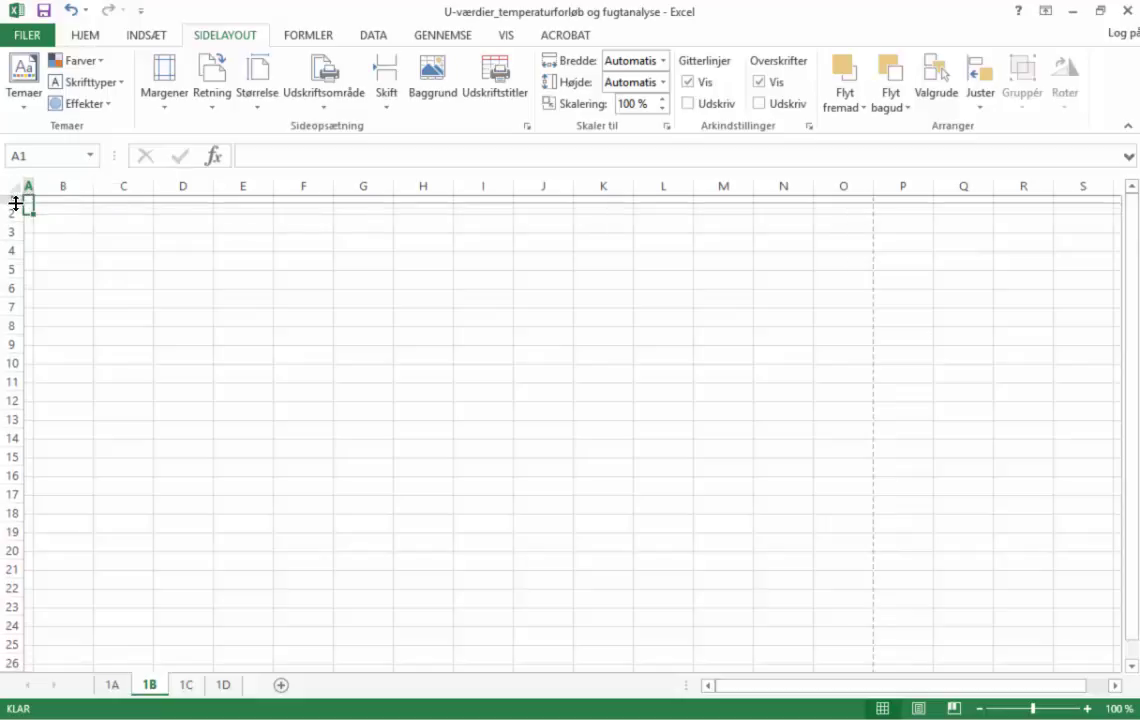
Enter the title "Temperaturforløb & fugtanalyse af ydervæg" in cell B2
click(81, 213)
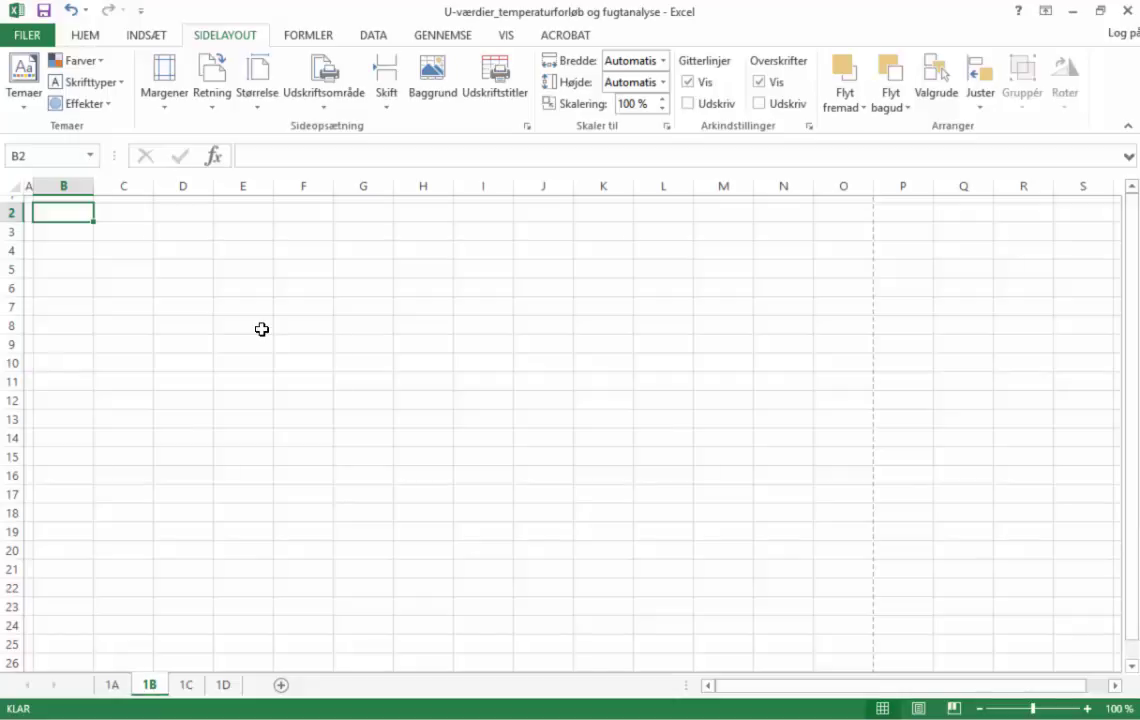
text(Te)
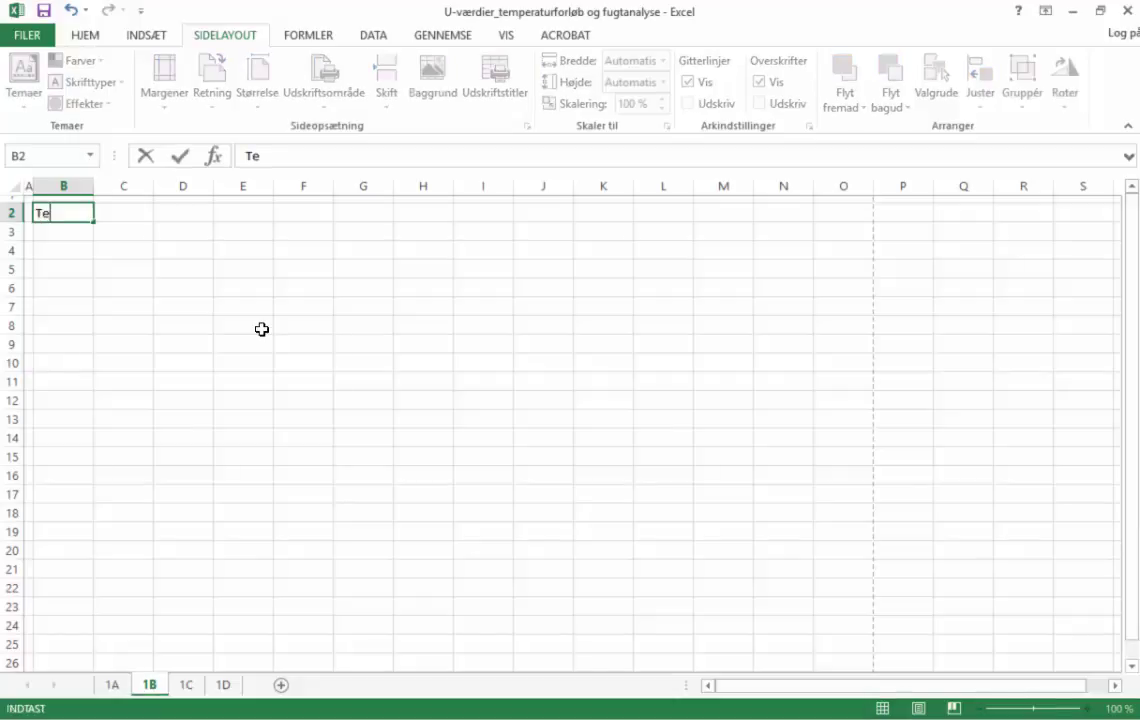
text(mperaturf)
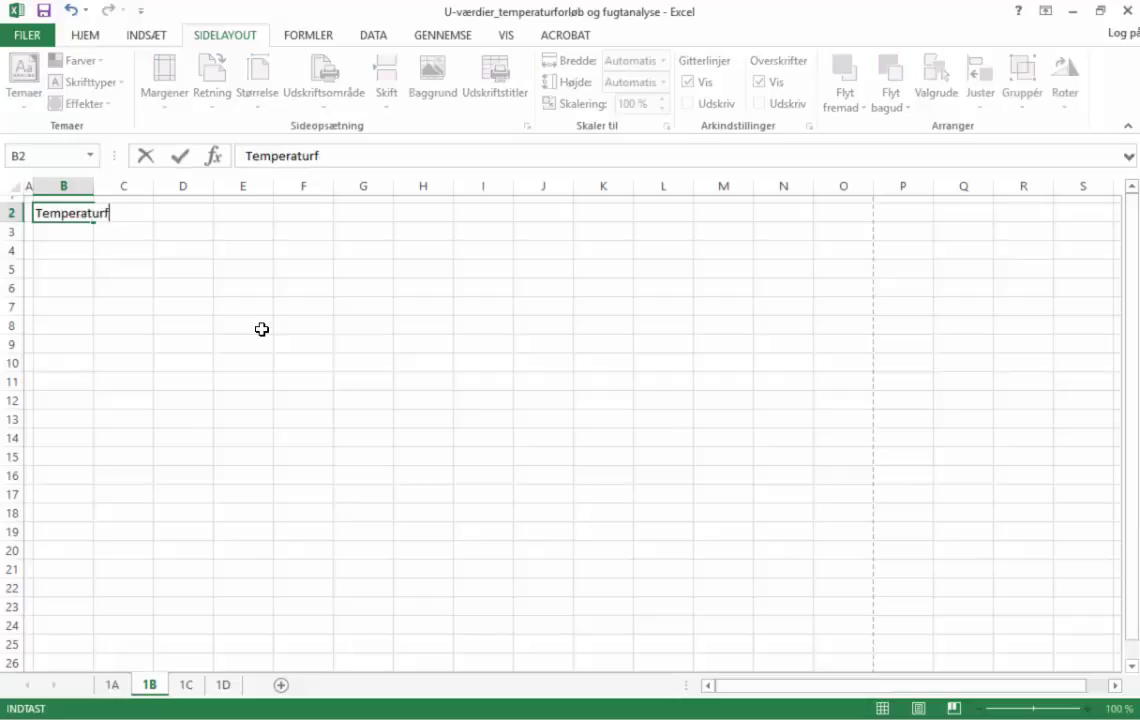
text(orløb &)
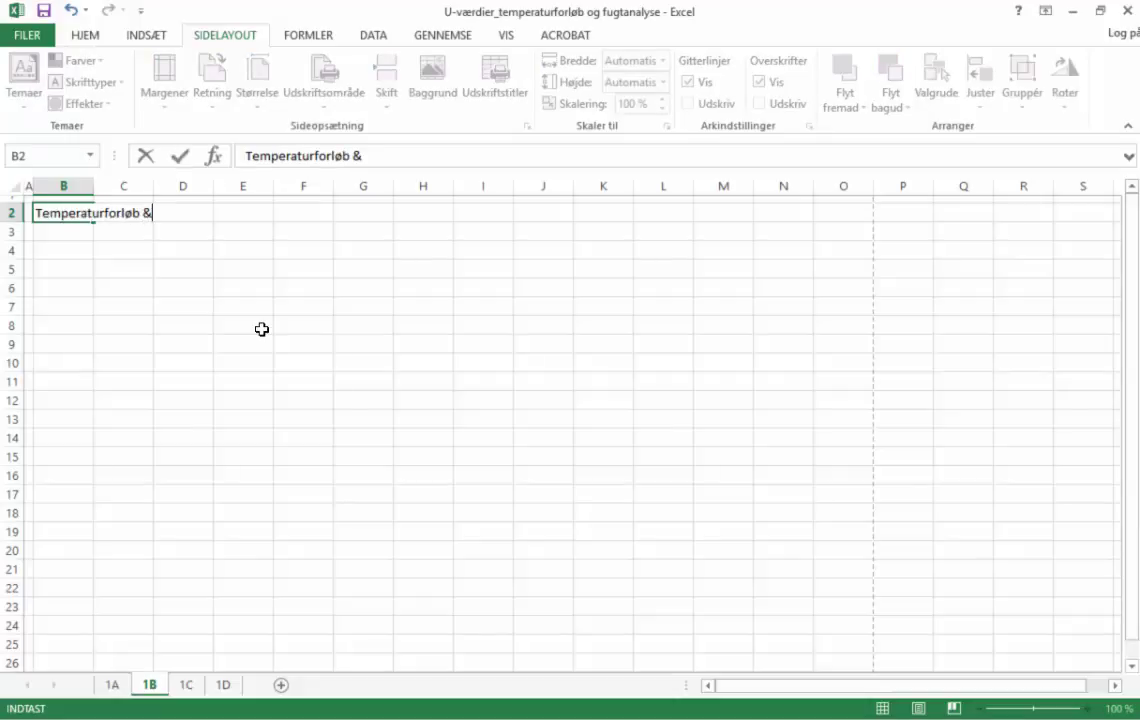
text( fugtanal)
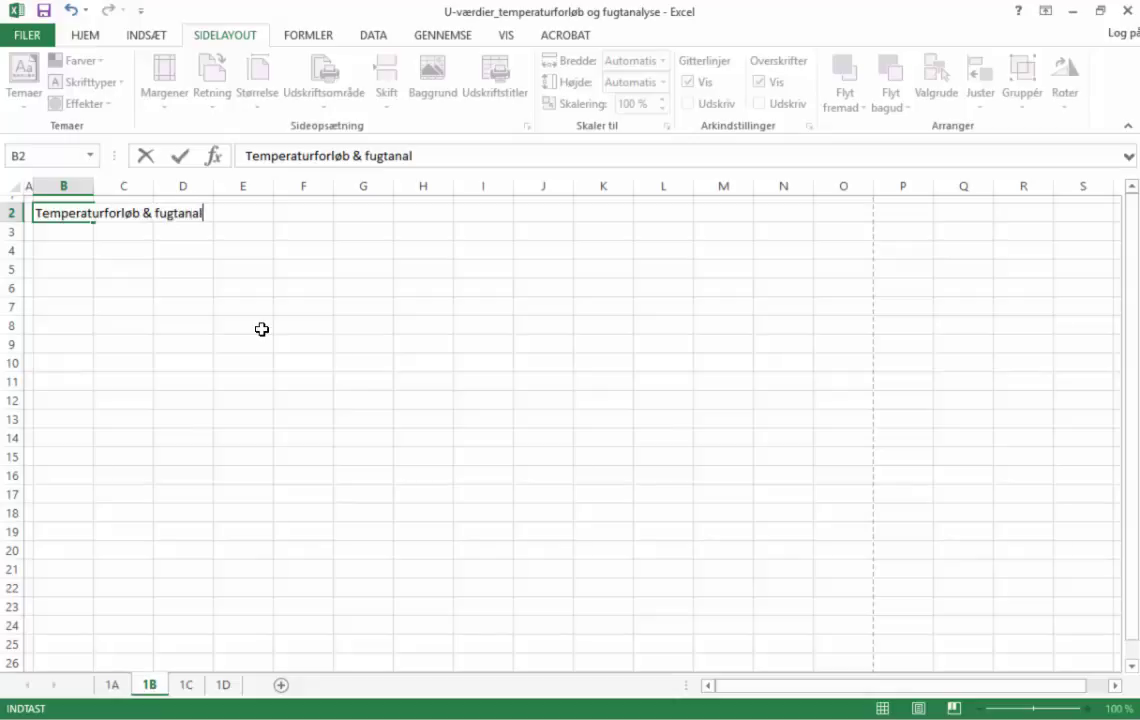
text(yse af ydervæg)
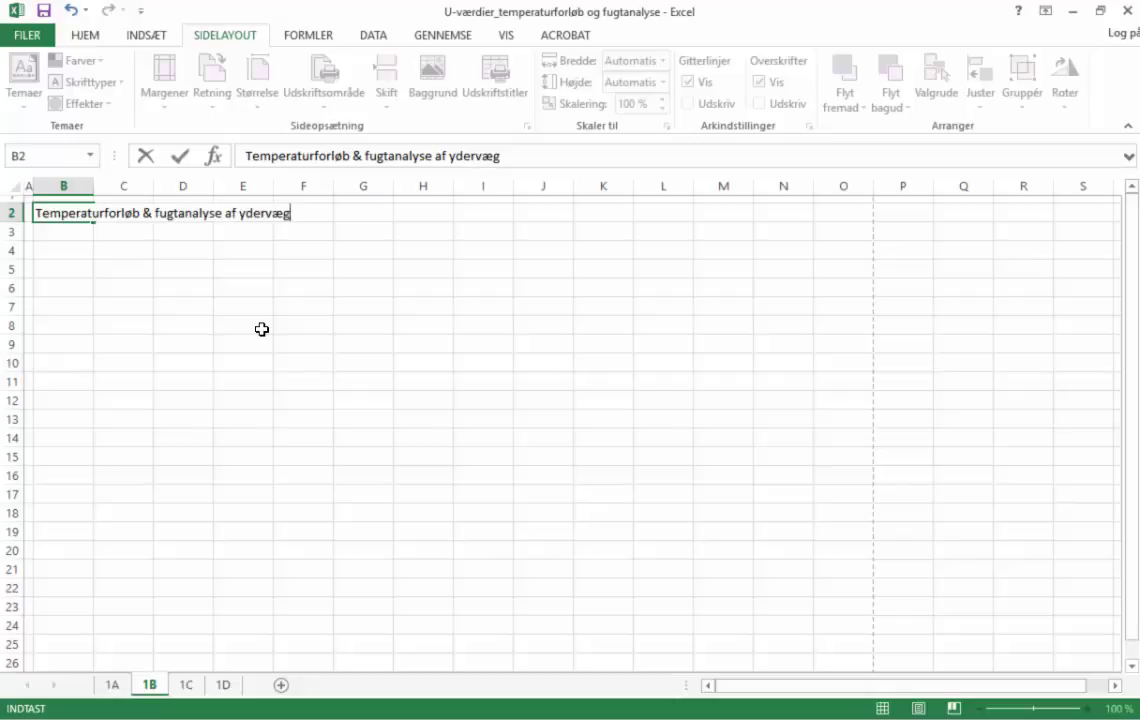
key(Return)
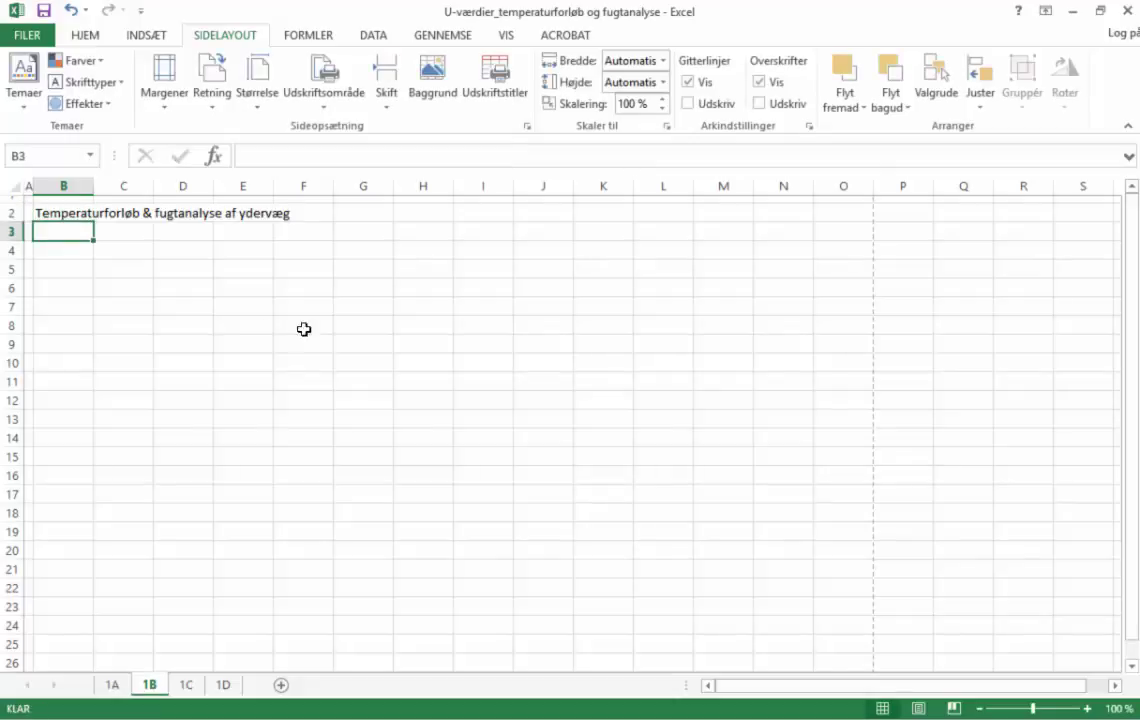
Set the font size of the title in B2 to 20
drag(61, 214, 272, 217)
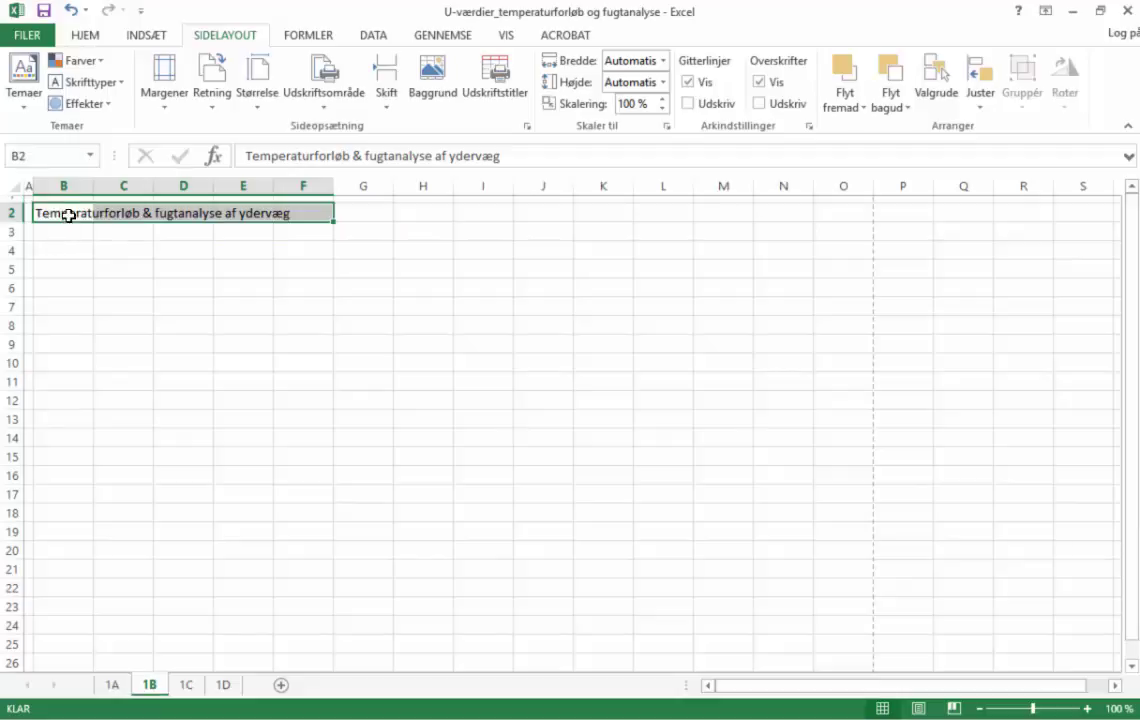
click(69, 214)
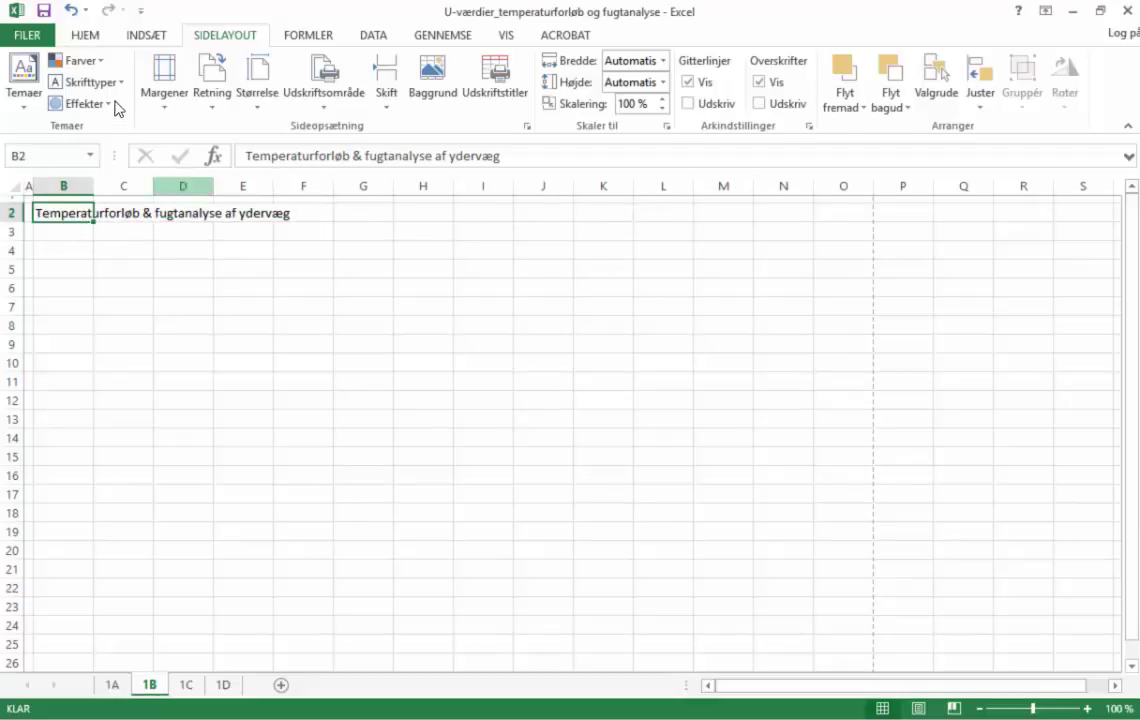
click(86, 36)
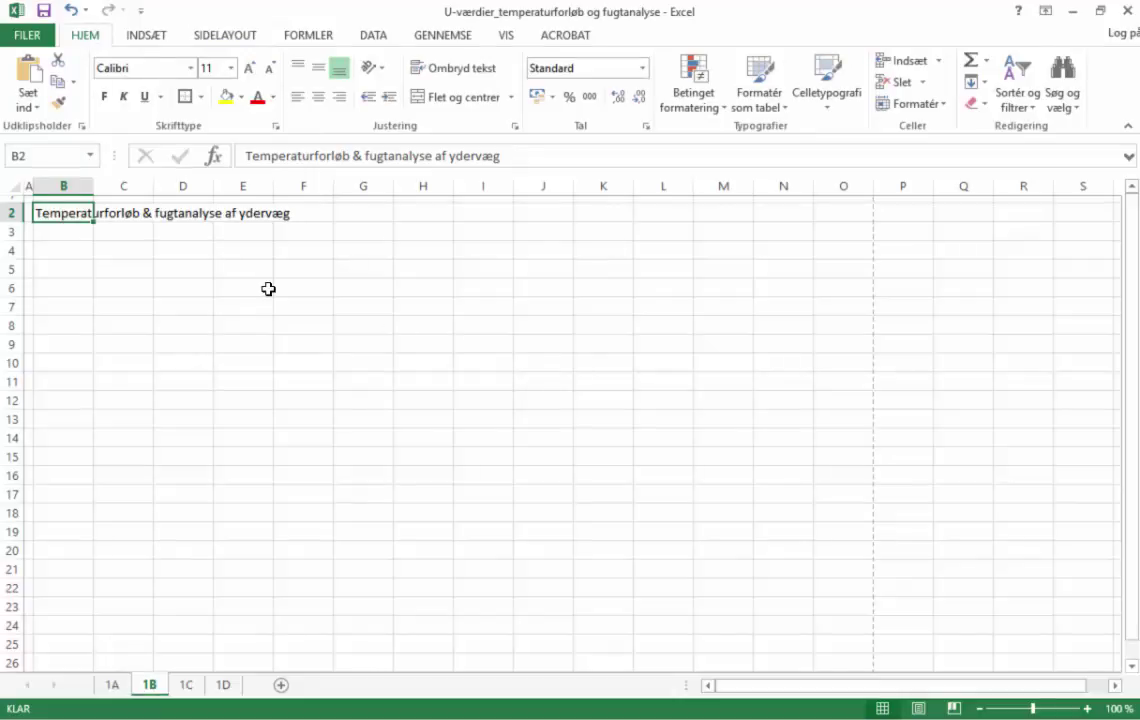
click(231, 69)
click(213, 232)
click(184, 685)
click(152, 685)
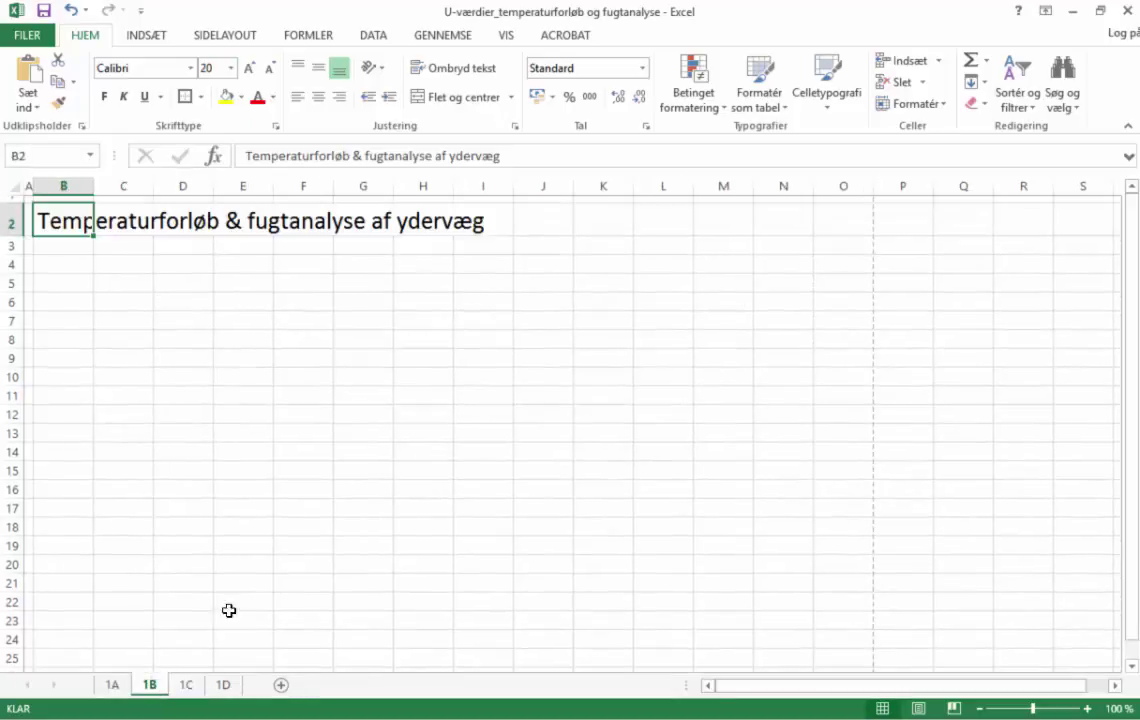
click(545, 384)
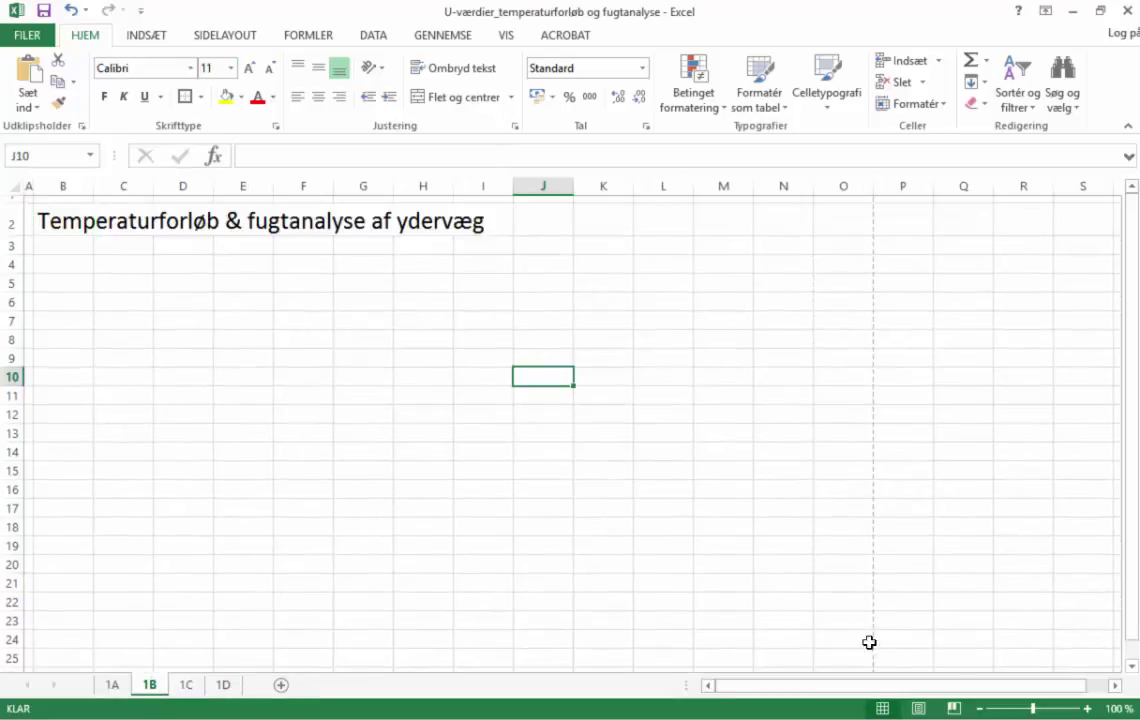
Enter the row labels "Inde" in C5 and "Ude" in C6
click(1087, 708)
click(1087, 708)
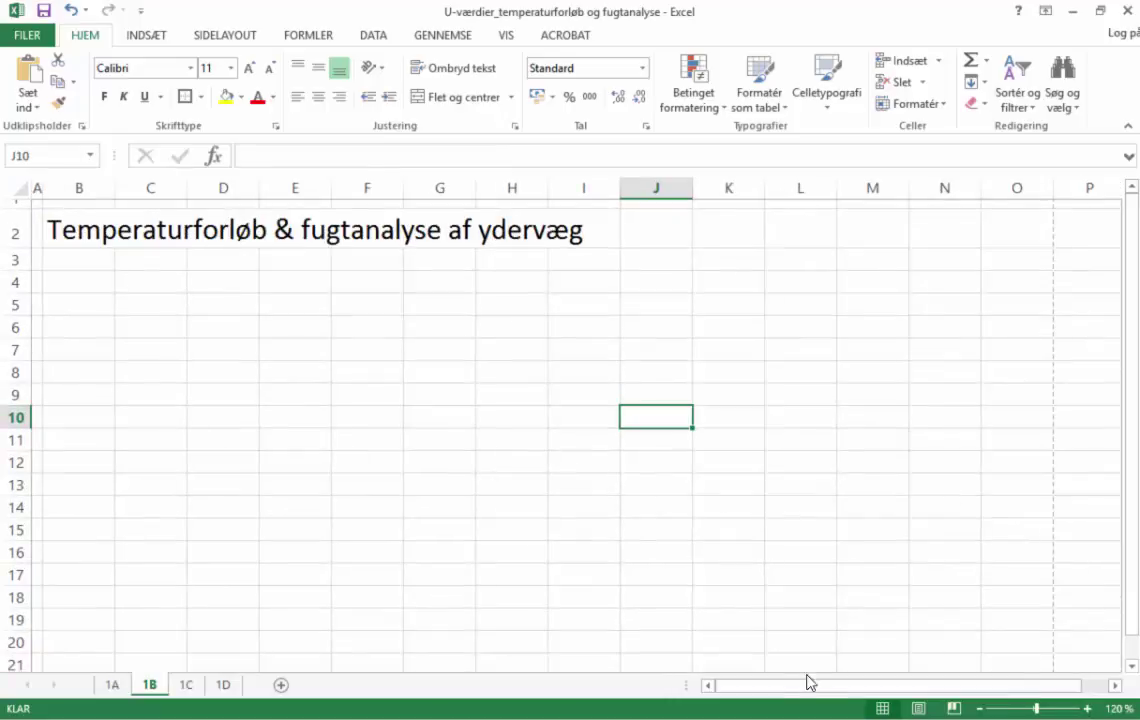
click(156, 281)
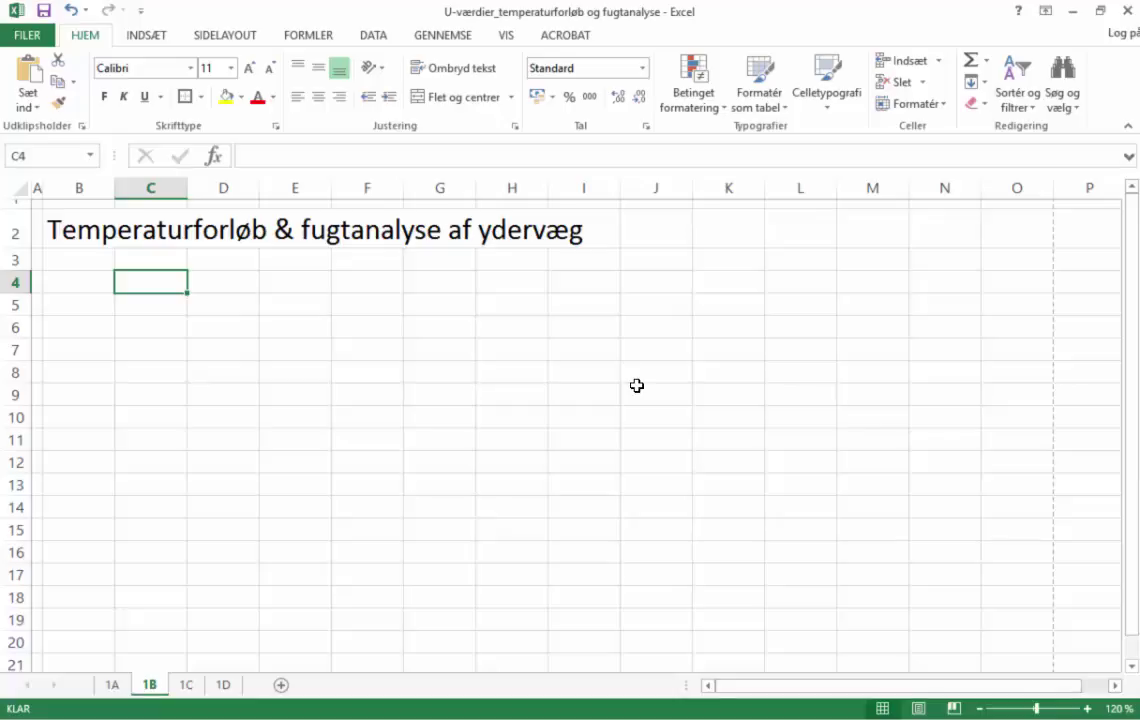
key(Down)
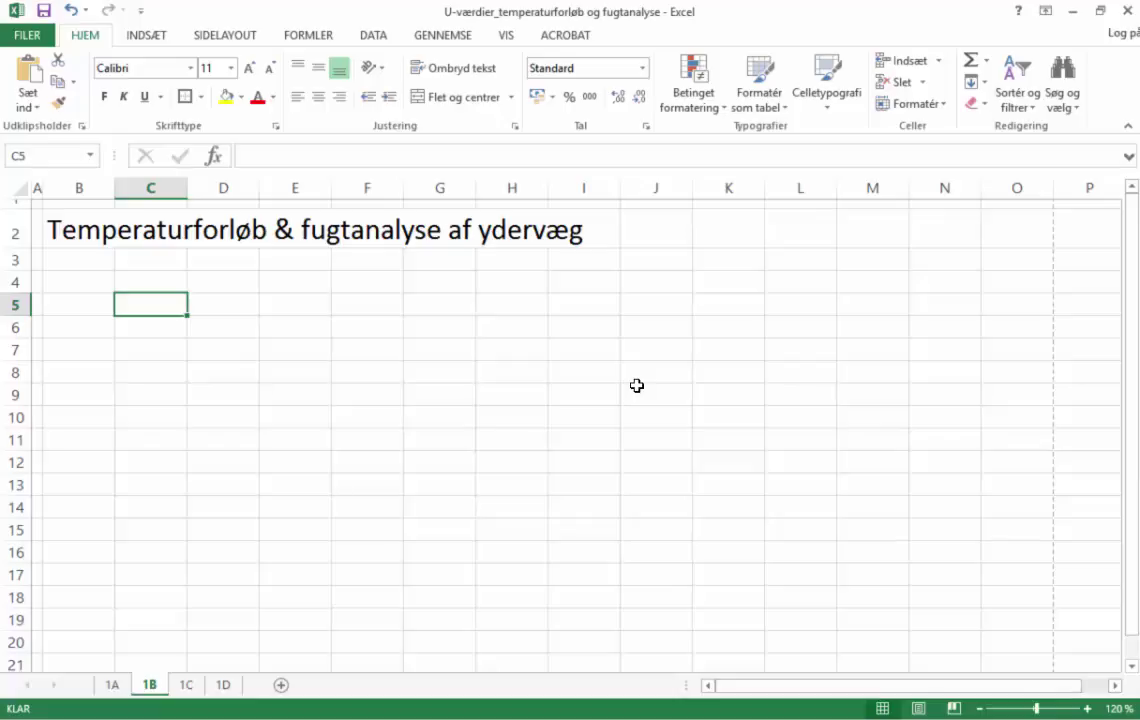
text(Inde)
key(Return)
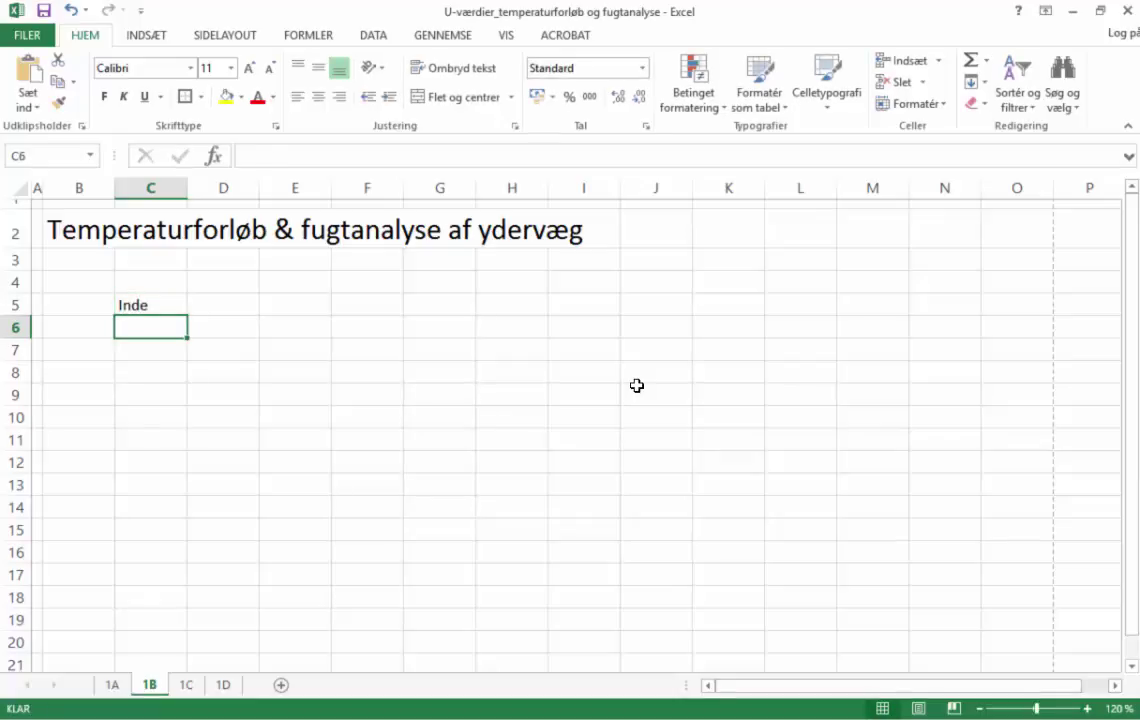
text(Ude)
Enter the column headings "Temperatur", "Relativ Fugtighed" and "Damptryk" in cells D3 to F3
key(Up)
key(Up)
key(Right)
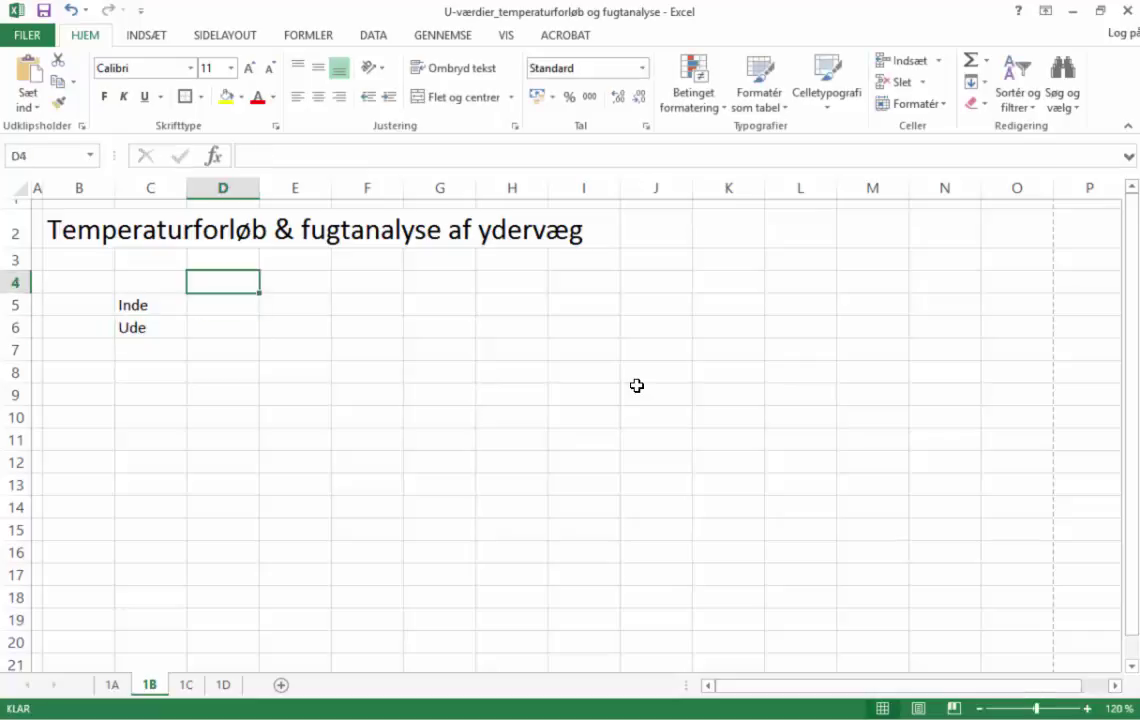
key(Up)
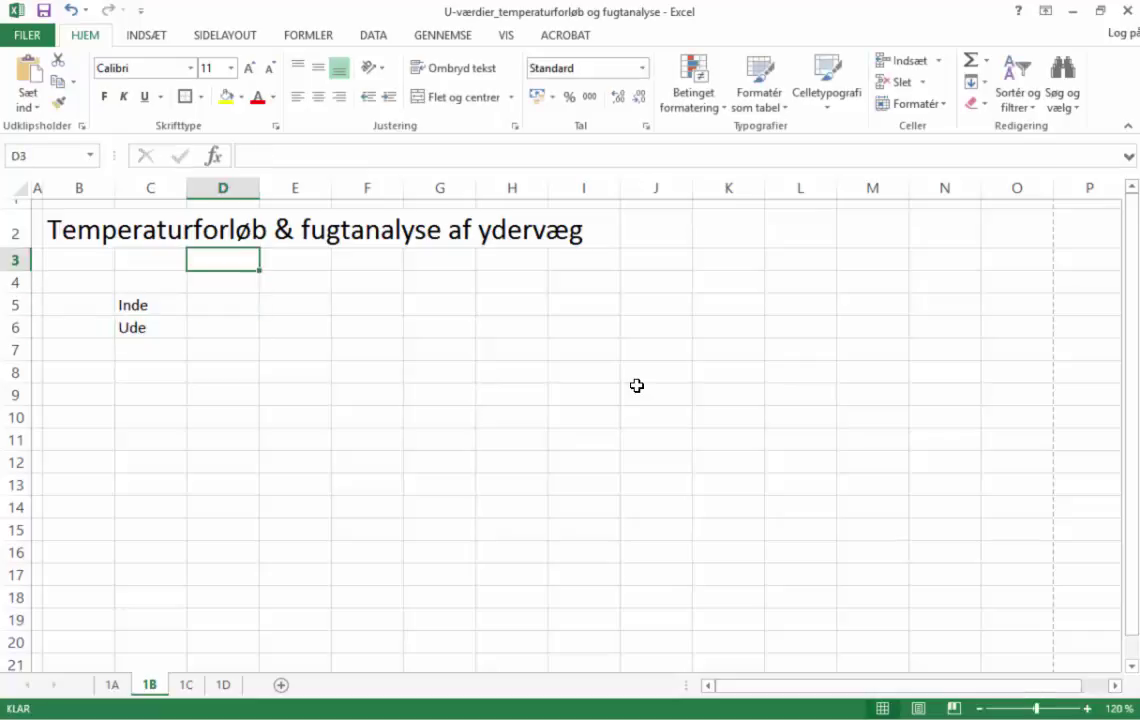
text(Temper)
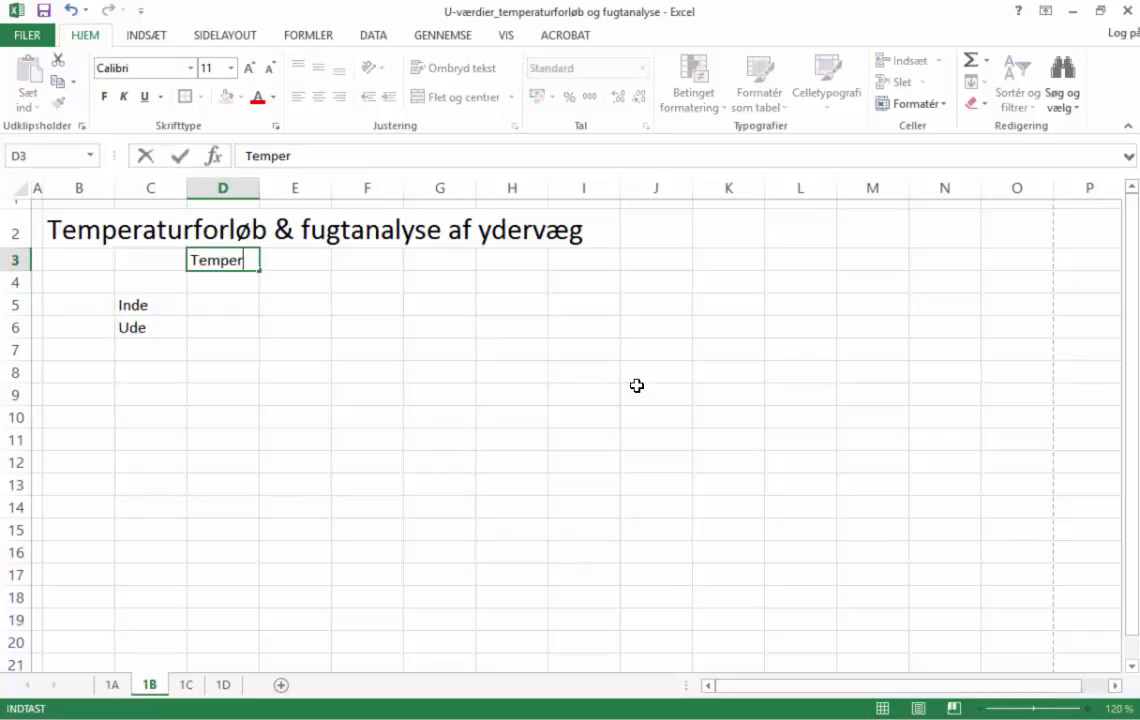
text(atur)
key(Tab)
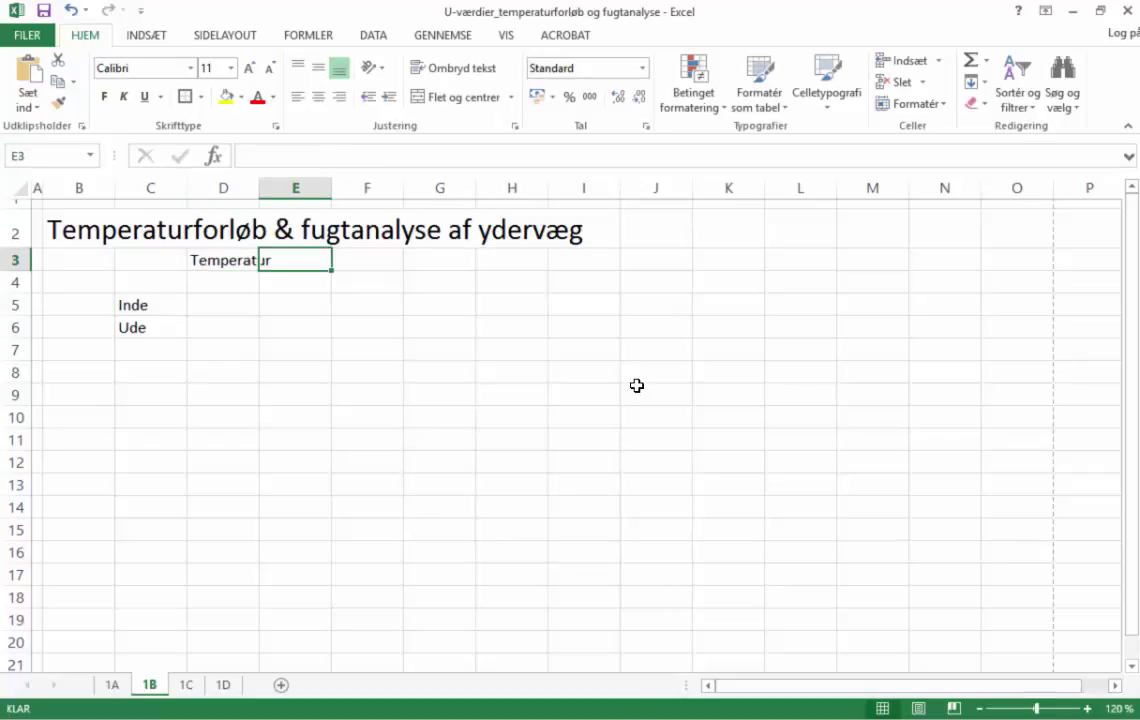
text(Relativ)
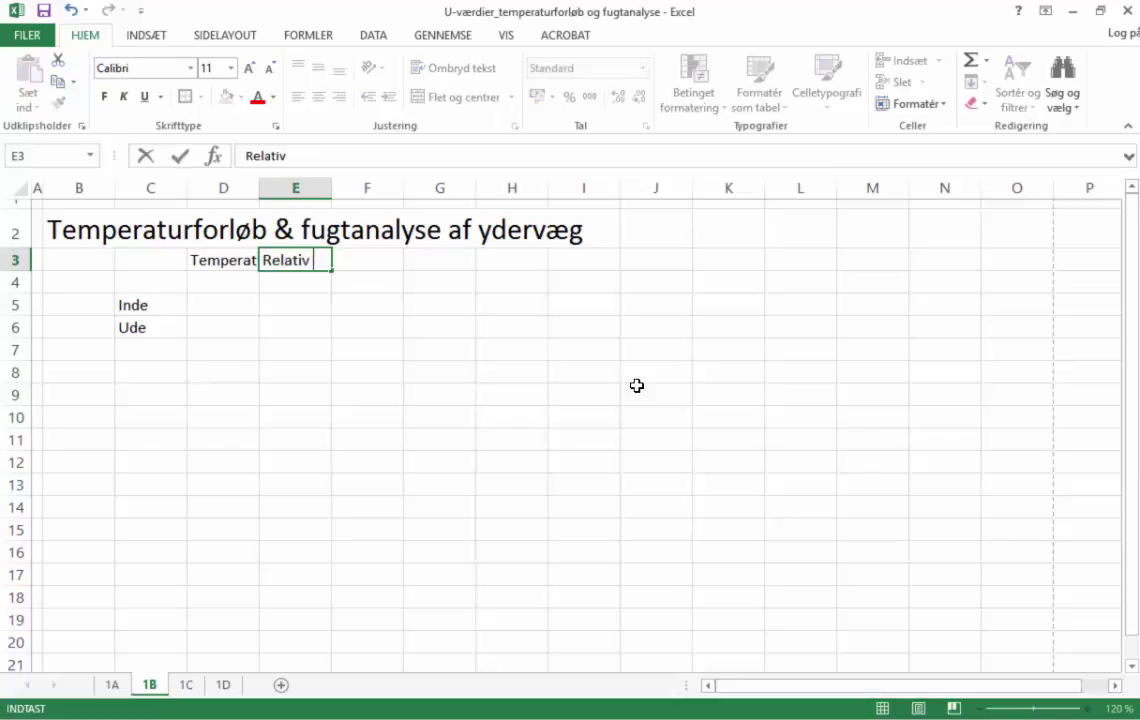
text( Fugtighe)
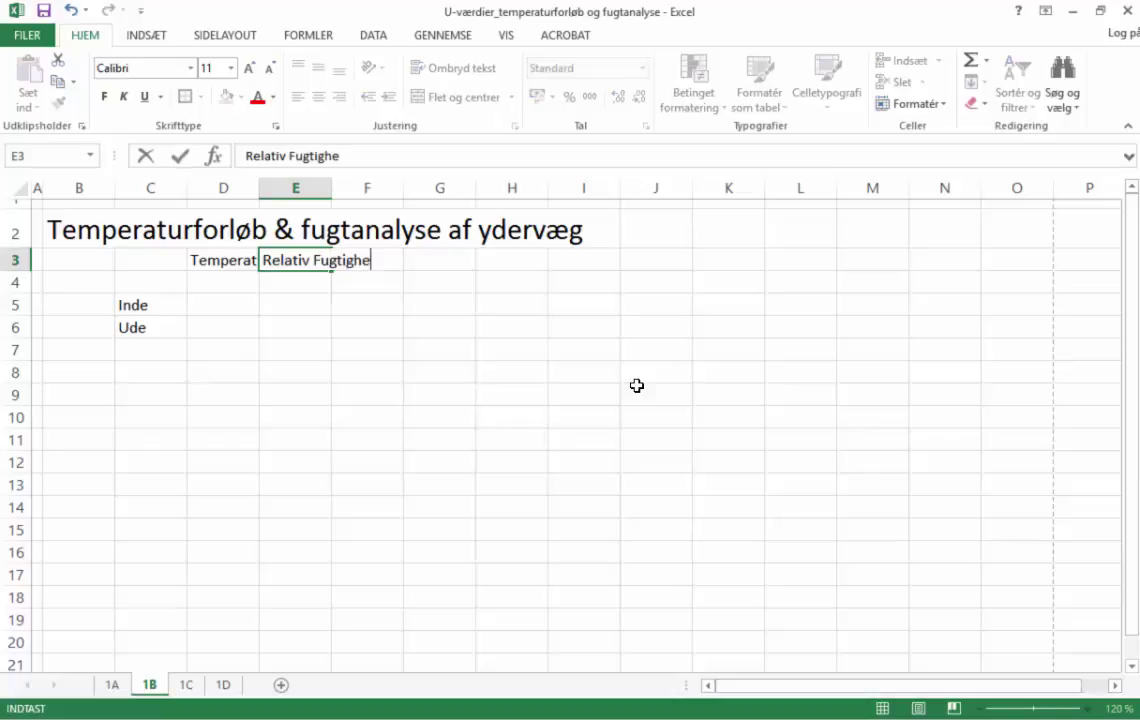
text(d)
key(Tab)
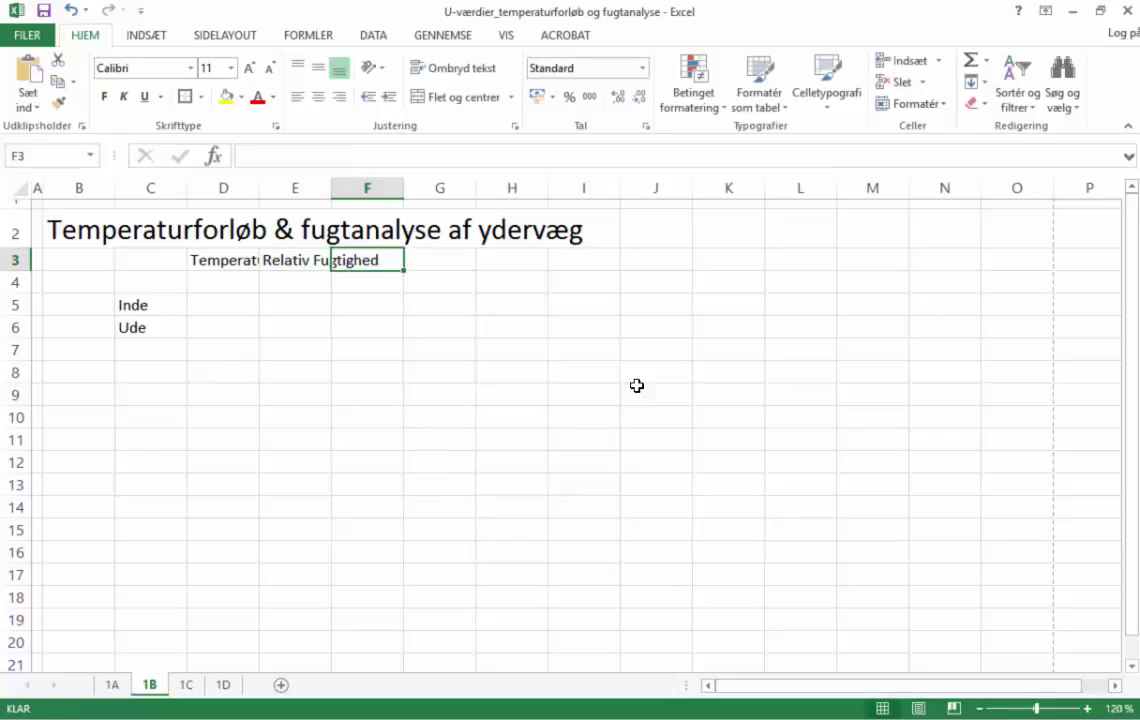
text(Damptryk)
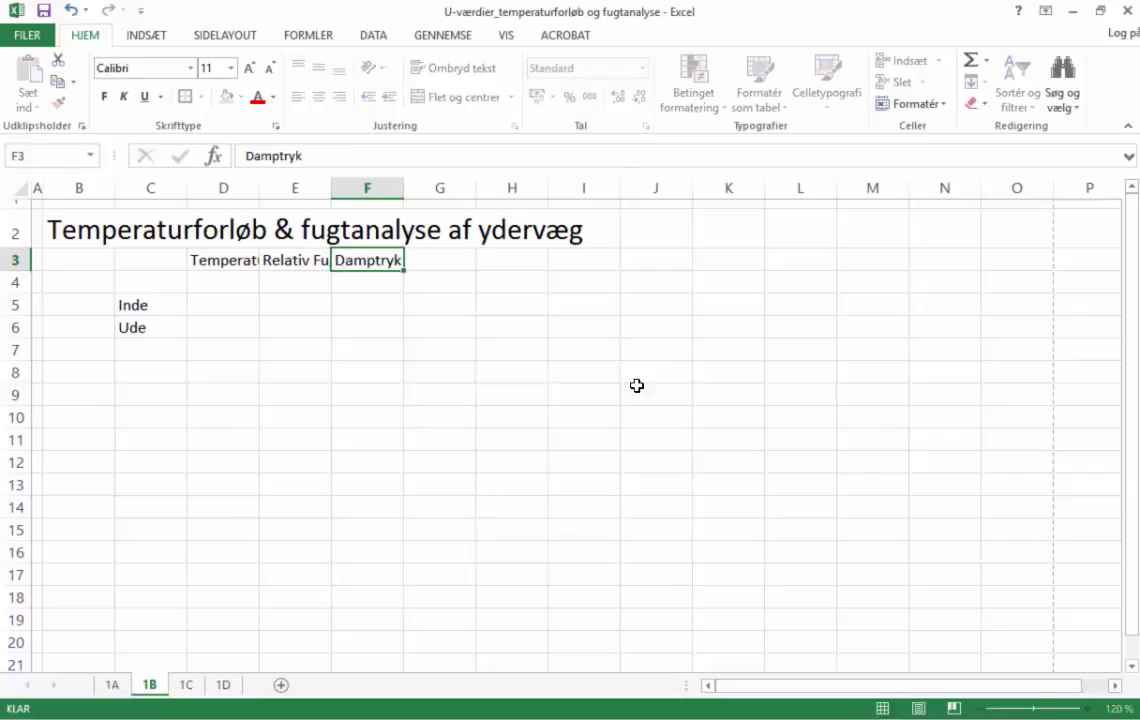
key(Return)
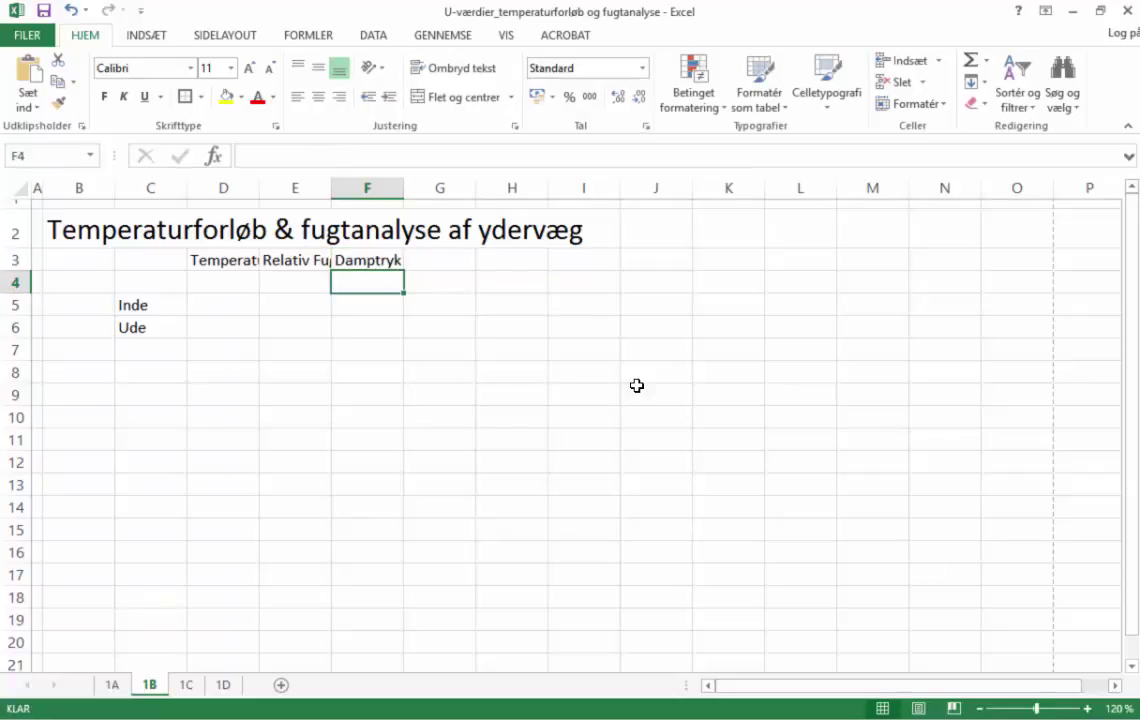
Widen columns D, E and F so that their headings fit
drag(260, 188, 279, 189)
double_click(350, 188)
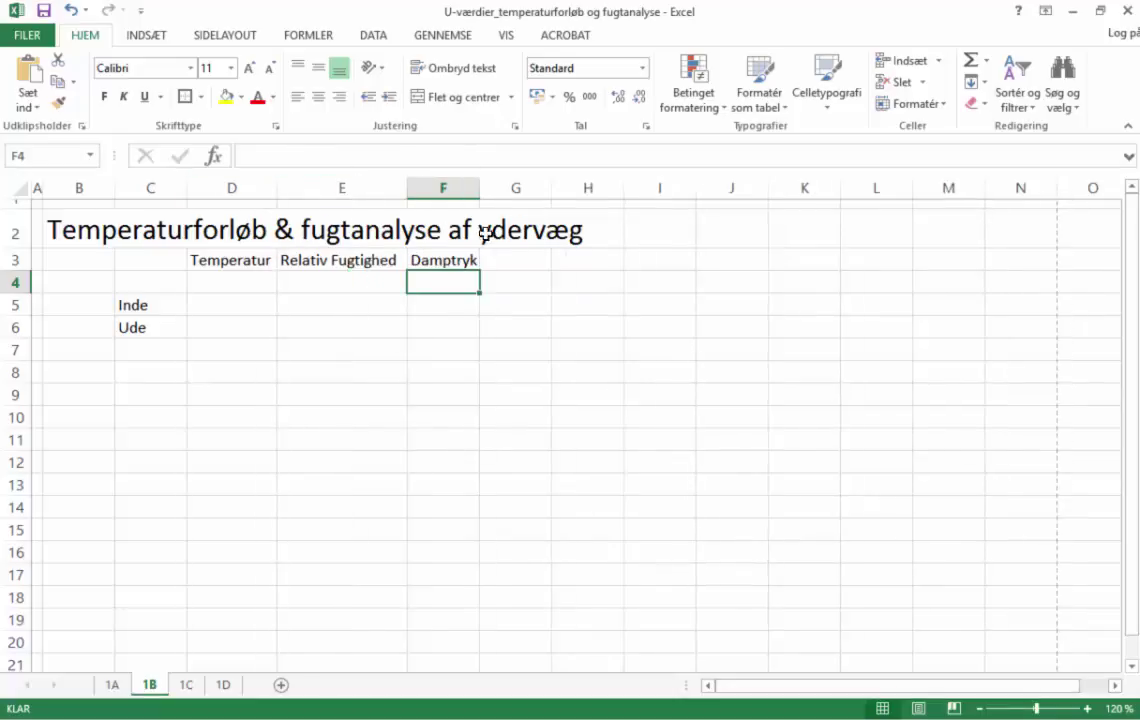
double_click(485, 191)
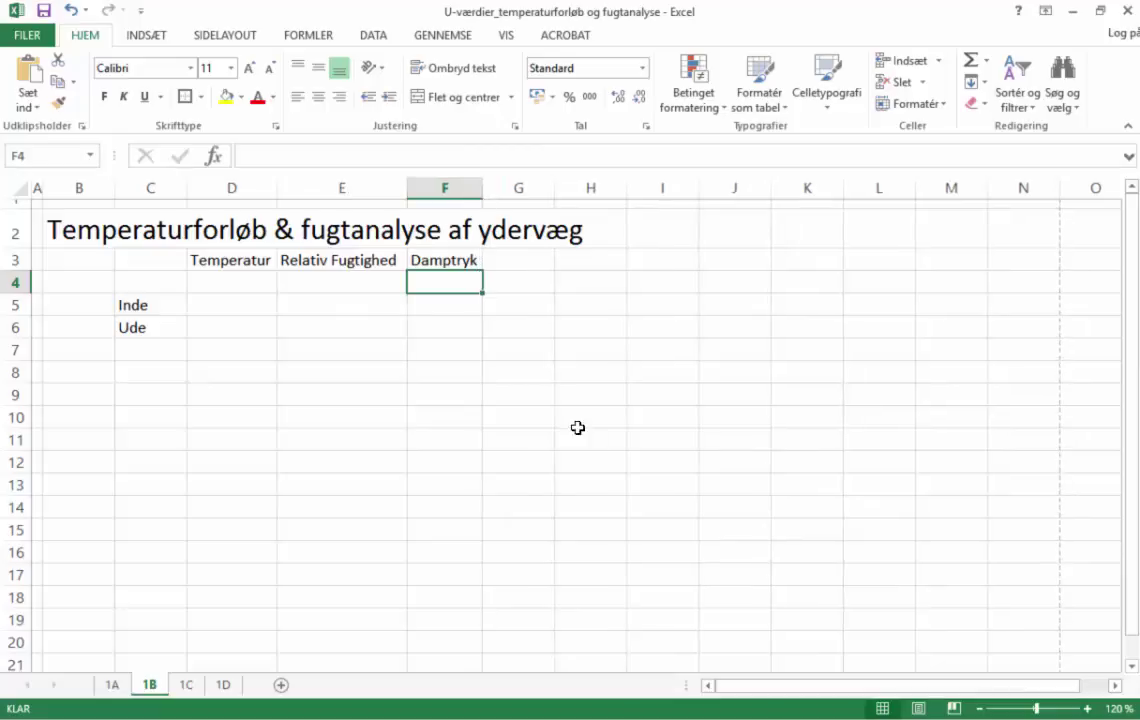
click(247, 284)
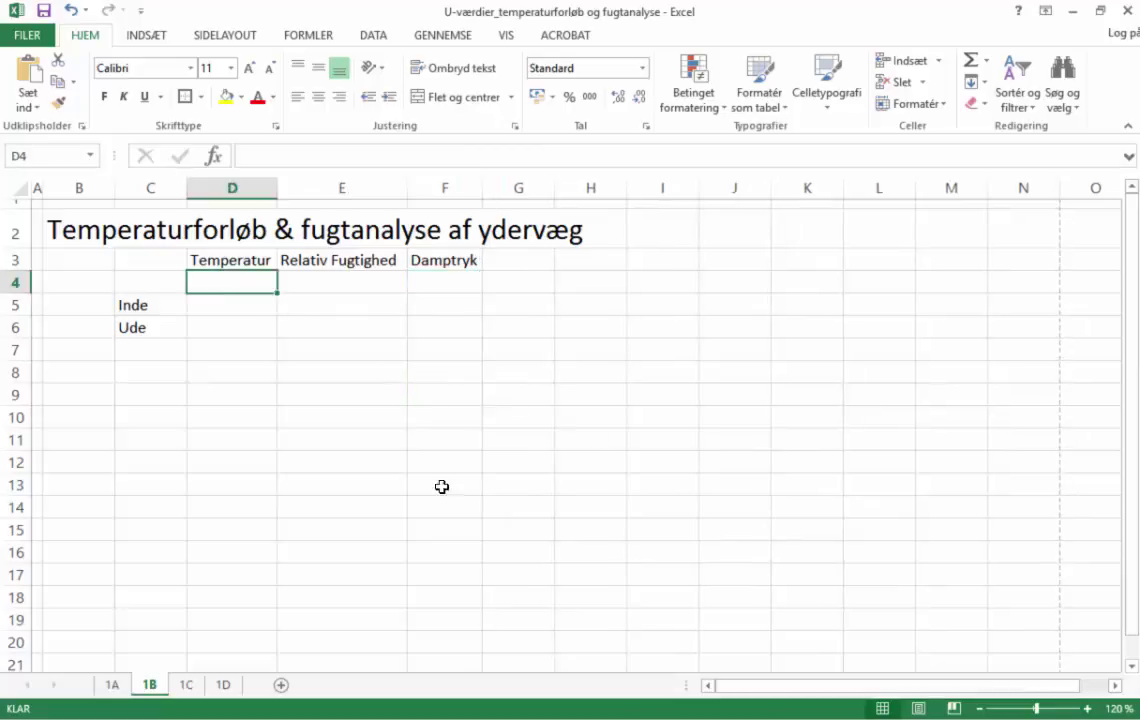
click(378, 476)
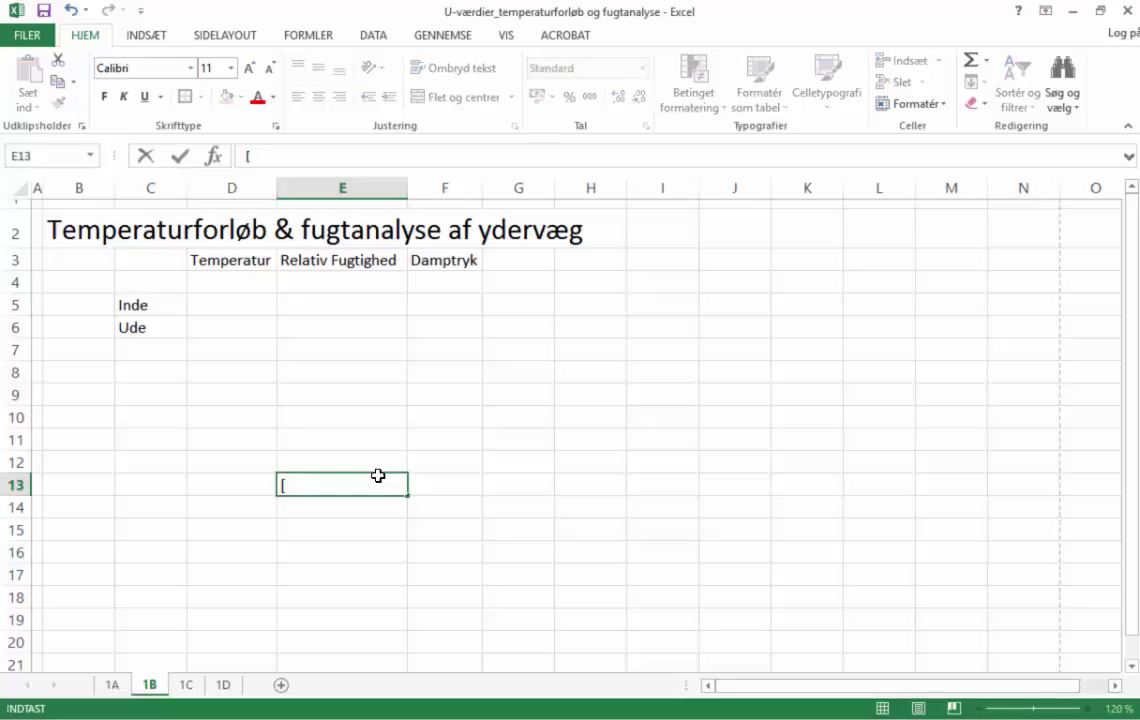
click(774, 437)
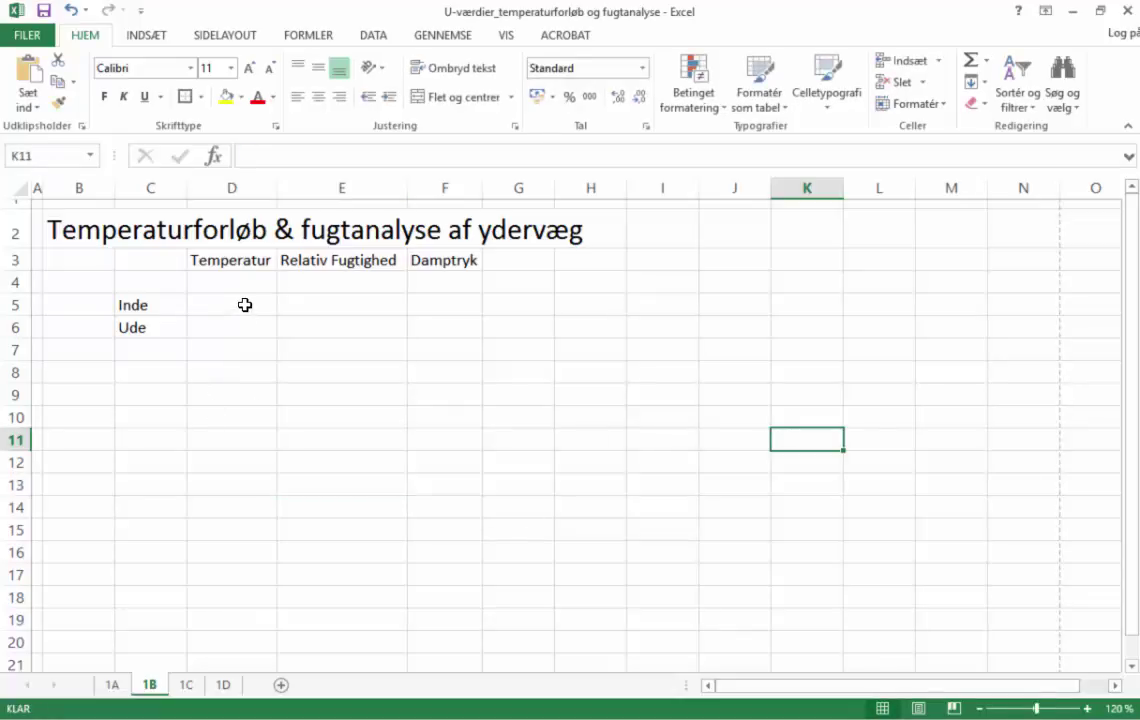
Enter the unit labels "[°C]" in D5, "[%]" in E5 and "[Pa]" in F5
click(245, 305)
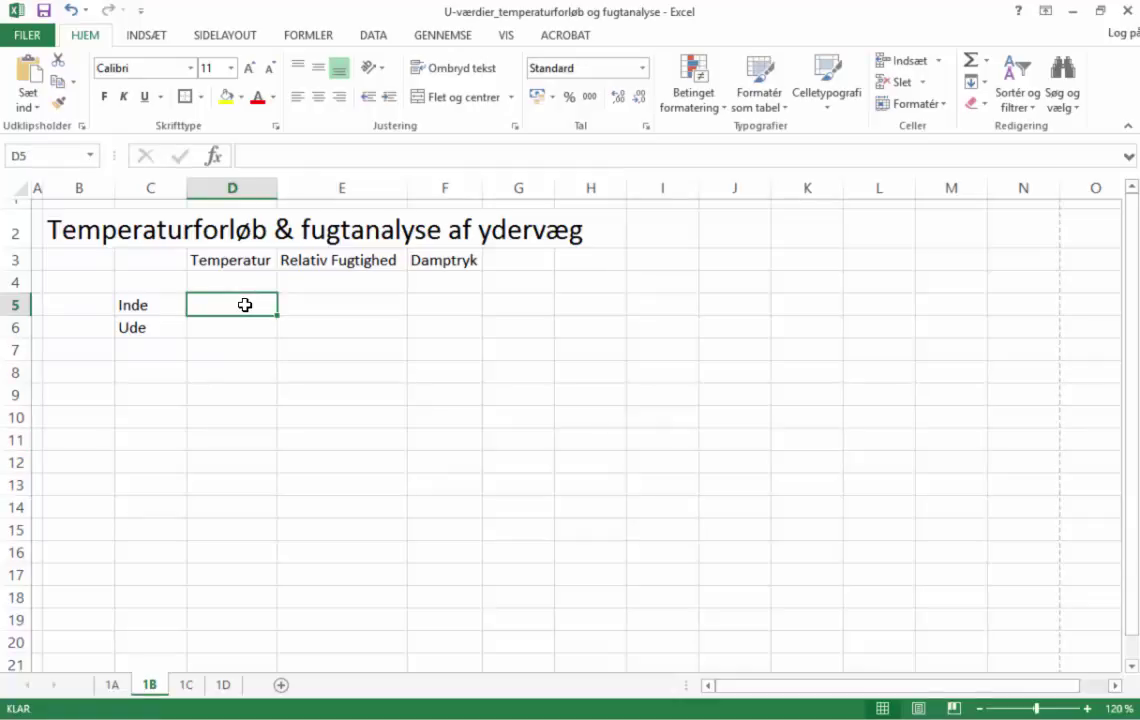
text([)
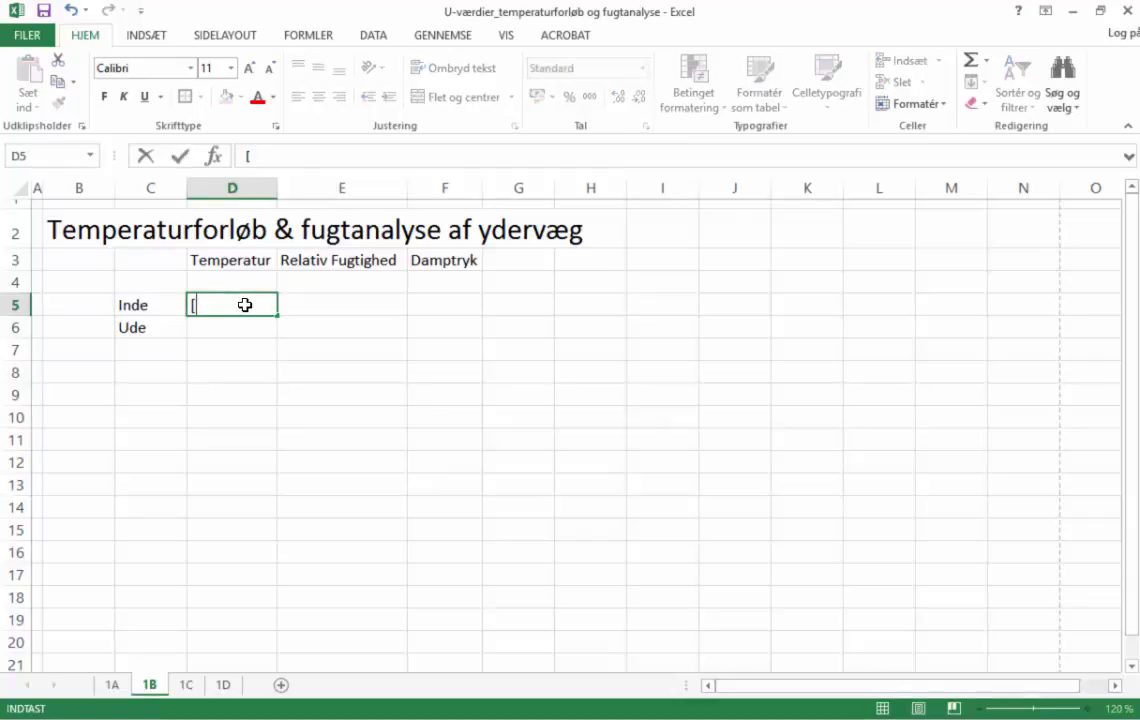
text(°C])
key(Tab)
text([)
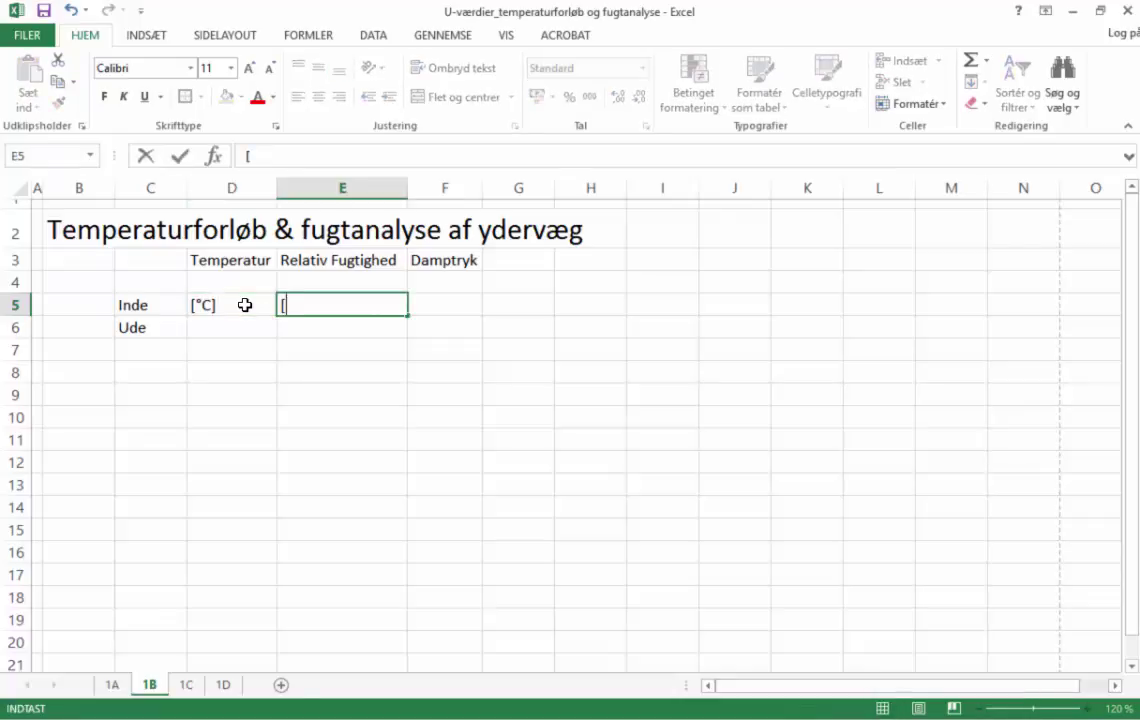
text(%])
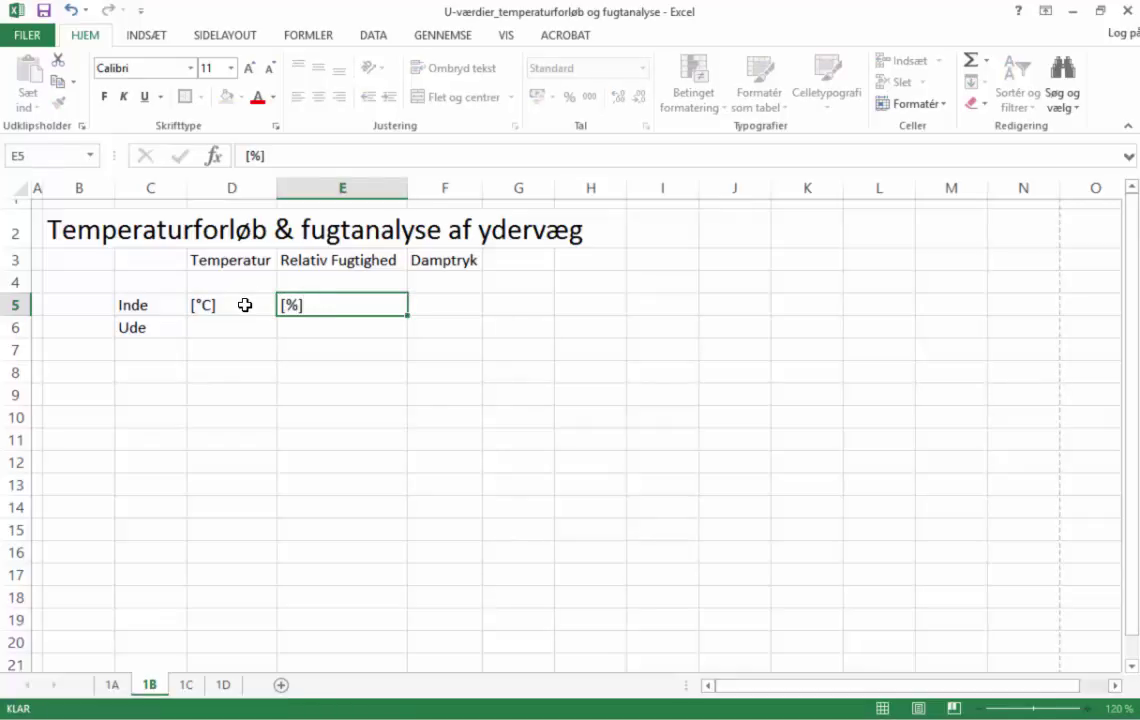
key(Tab)
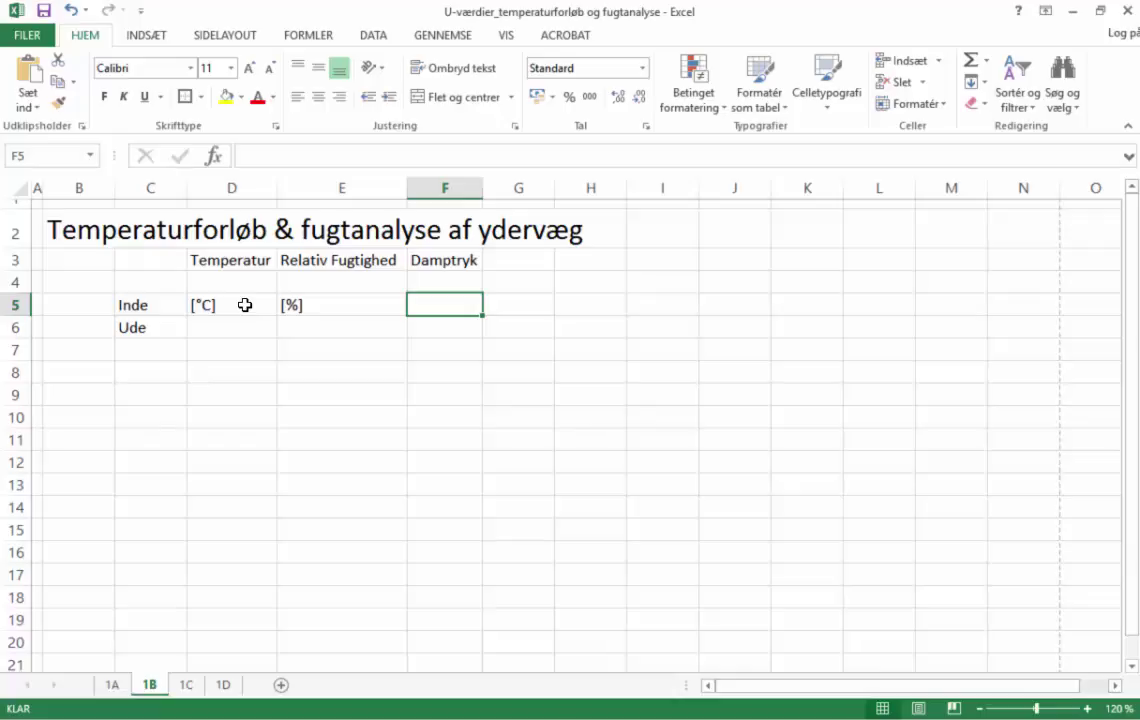
text([Pa)
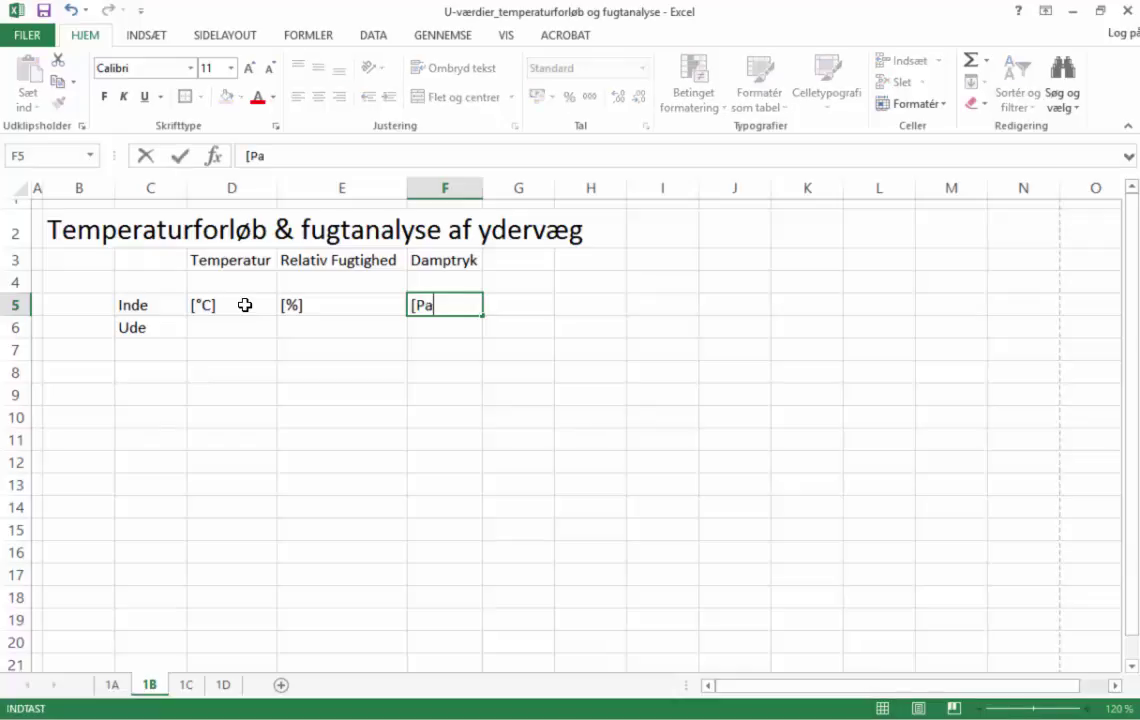
text(])
key(Return)
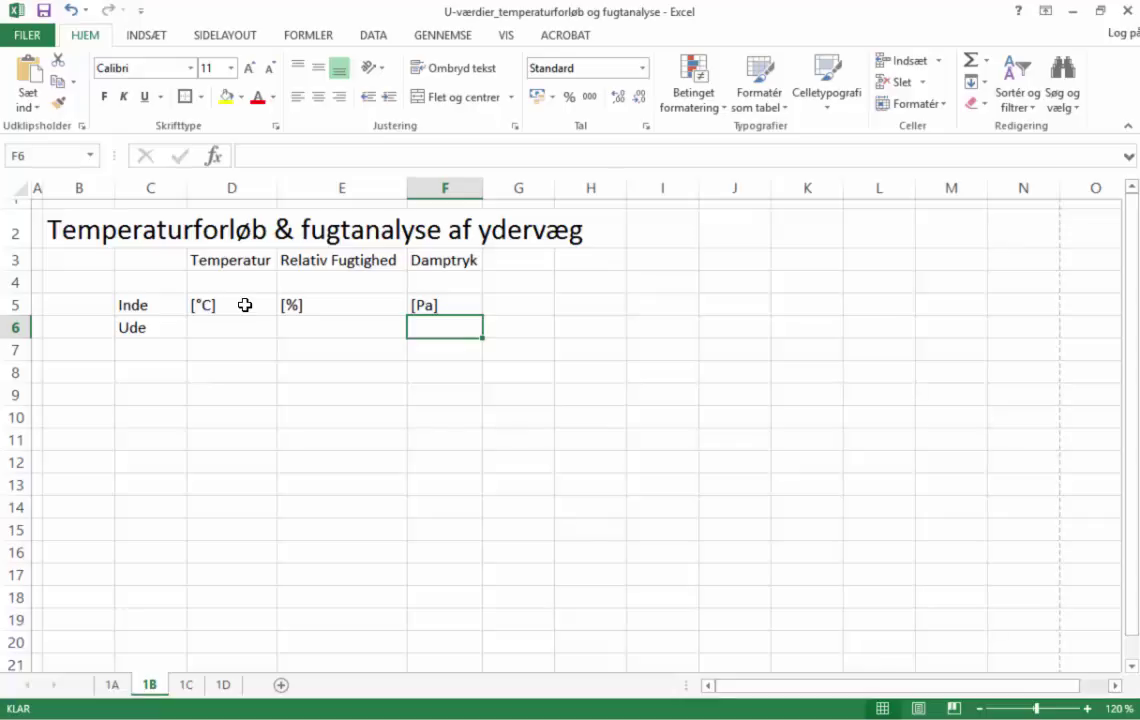
Center the unit labels in cells D5 to F5 horizontally
key(Left)
key(Left)
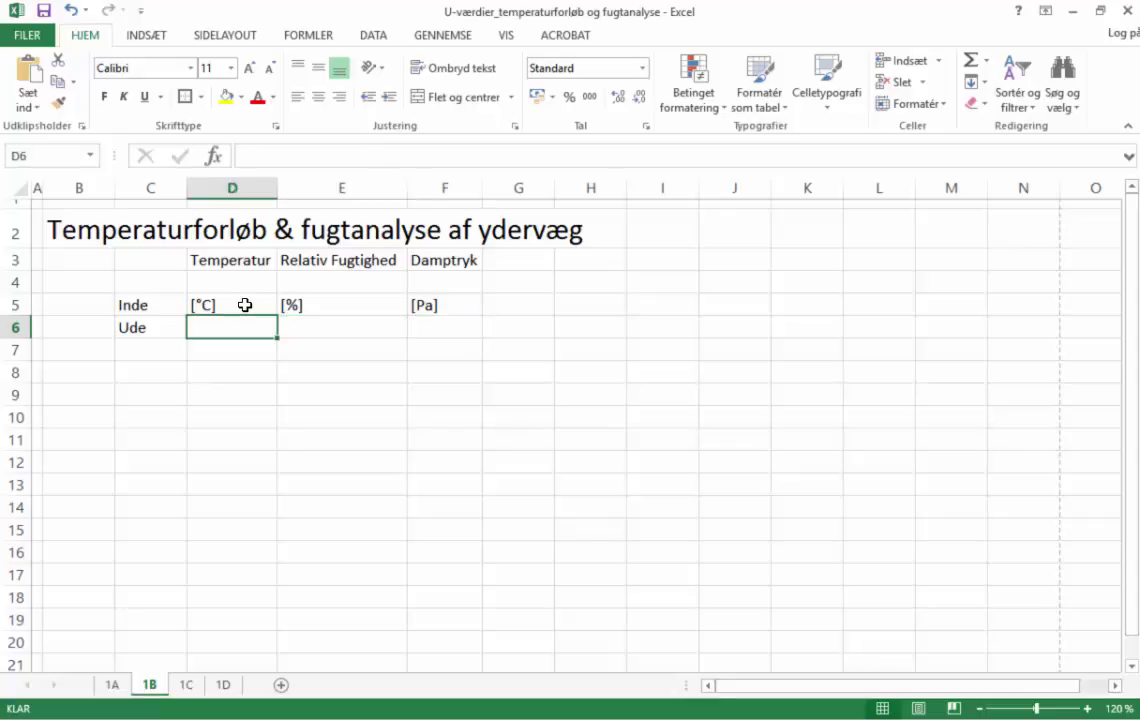
key(Up)
key(shift+Right)
key(shift+Right)
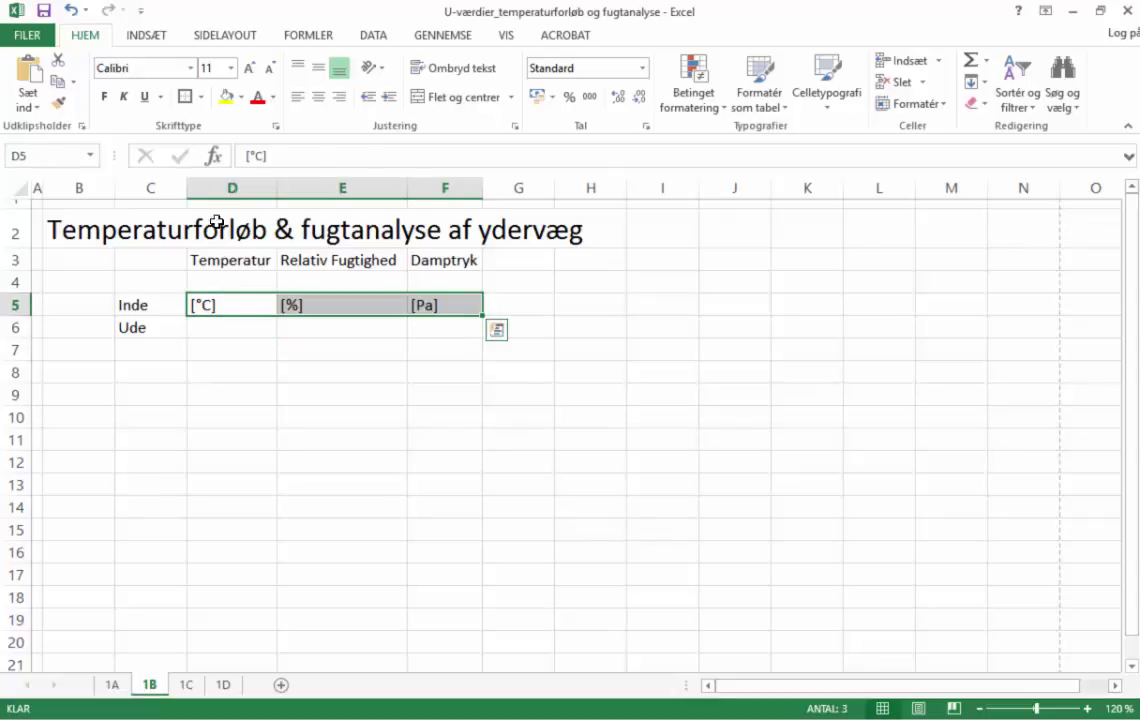
click(318, 97)
click(495, 395)
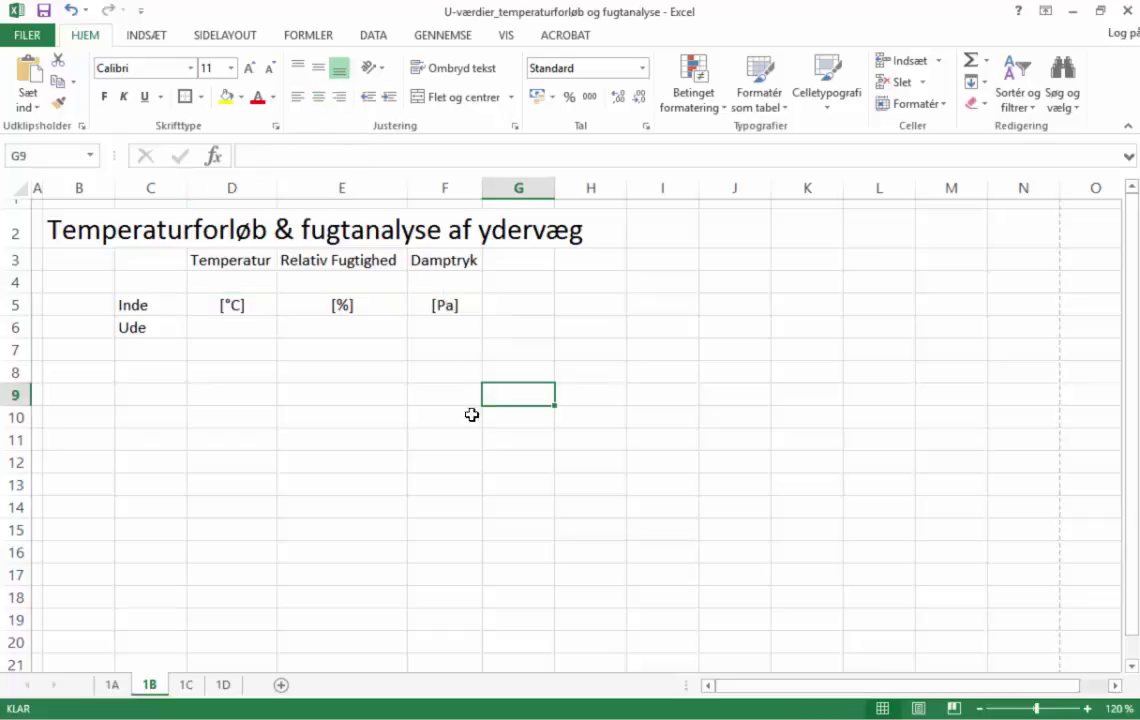
Move the unit labels from D5:F5 up one row to D4:F4, directly below the column headings
click(146, 313)
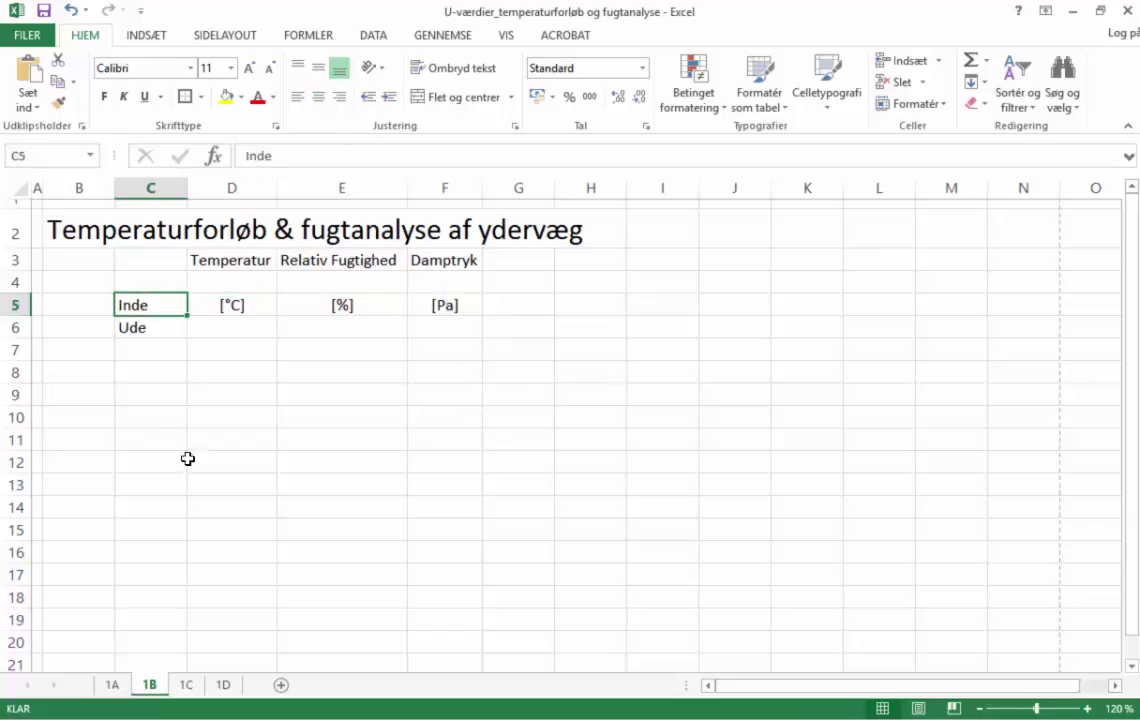
drag(168, 303, 167, 327)
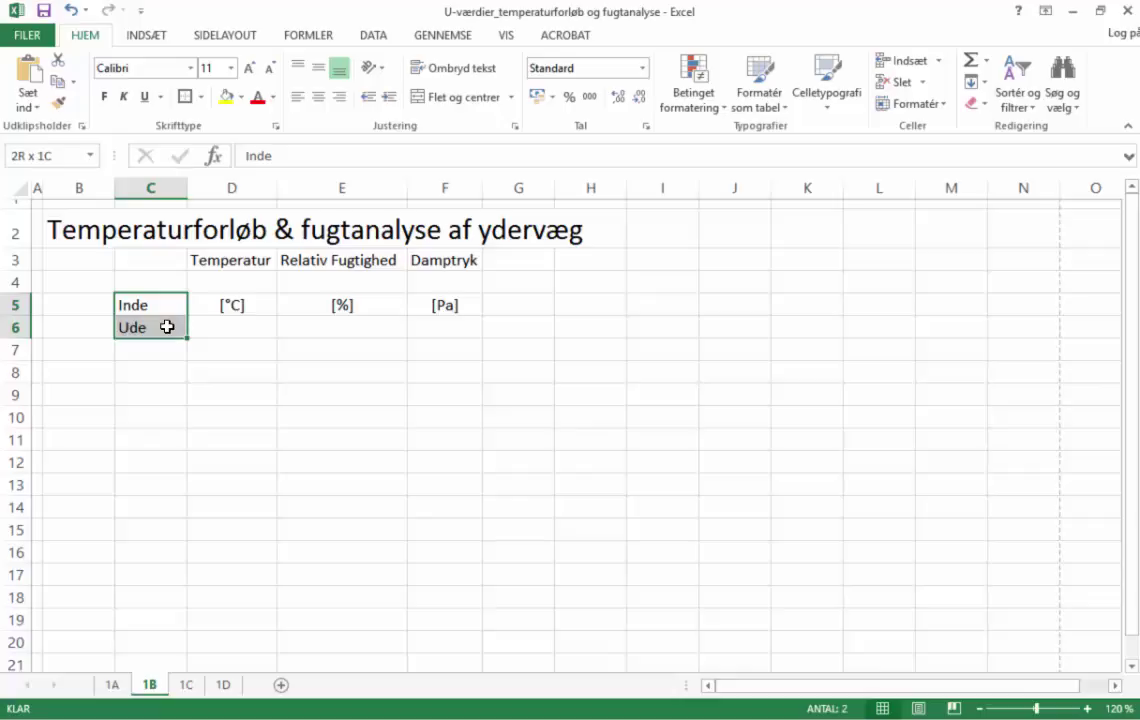
click(285, 347)
drag(245, 306, 432, 297)
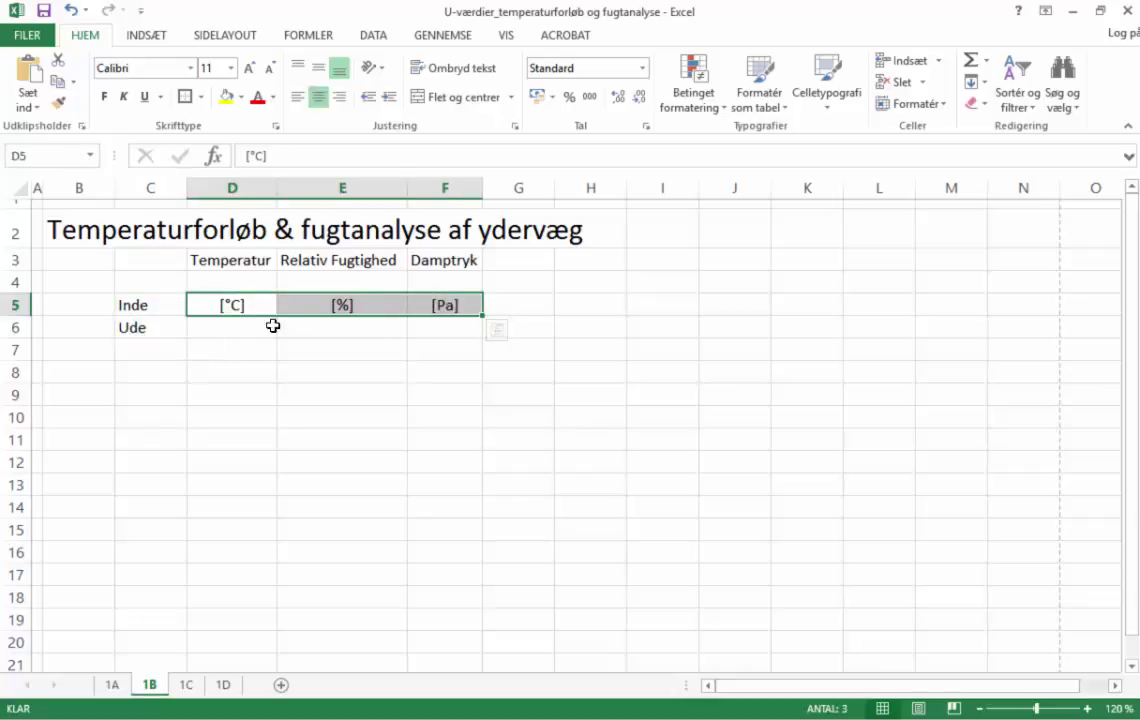
drag(247, 295, 247, 285)
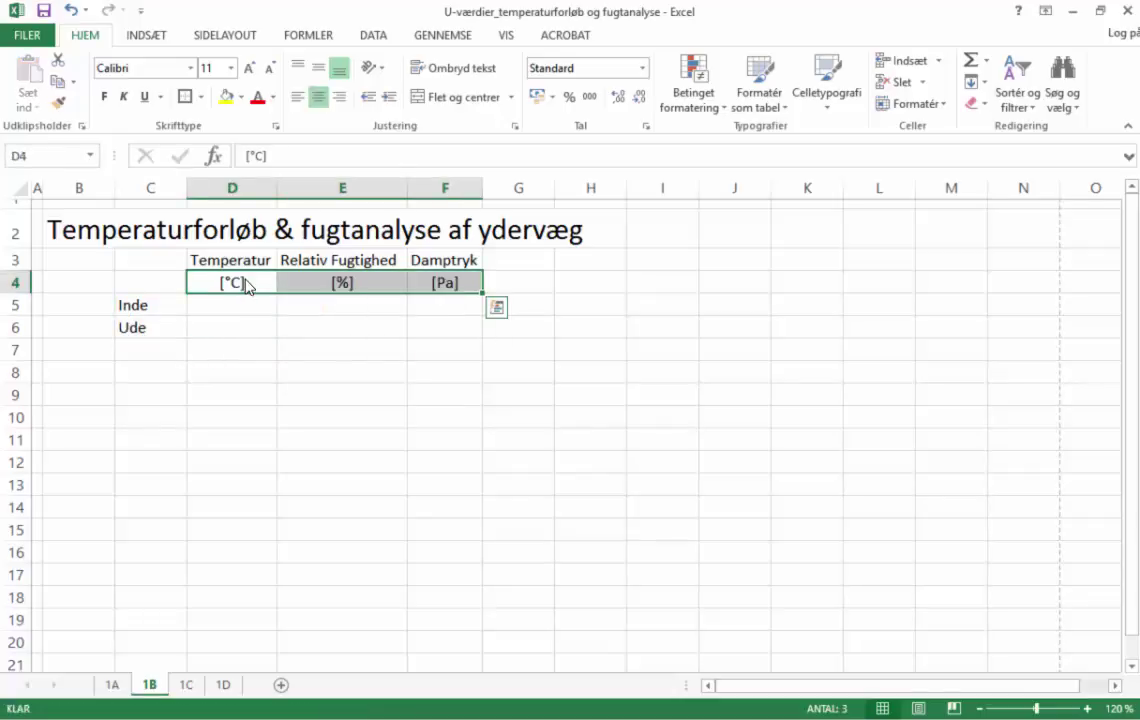
click(348, 392)
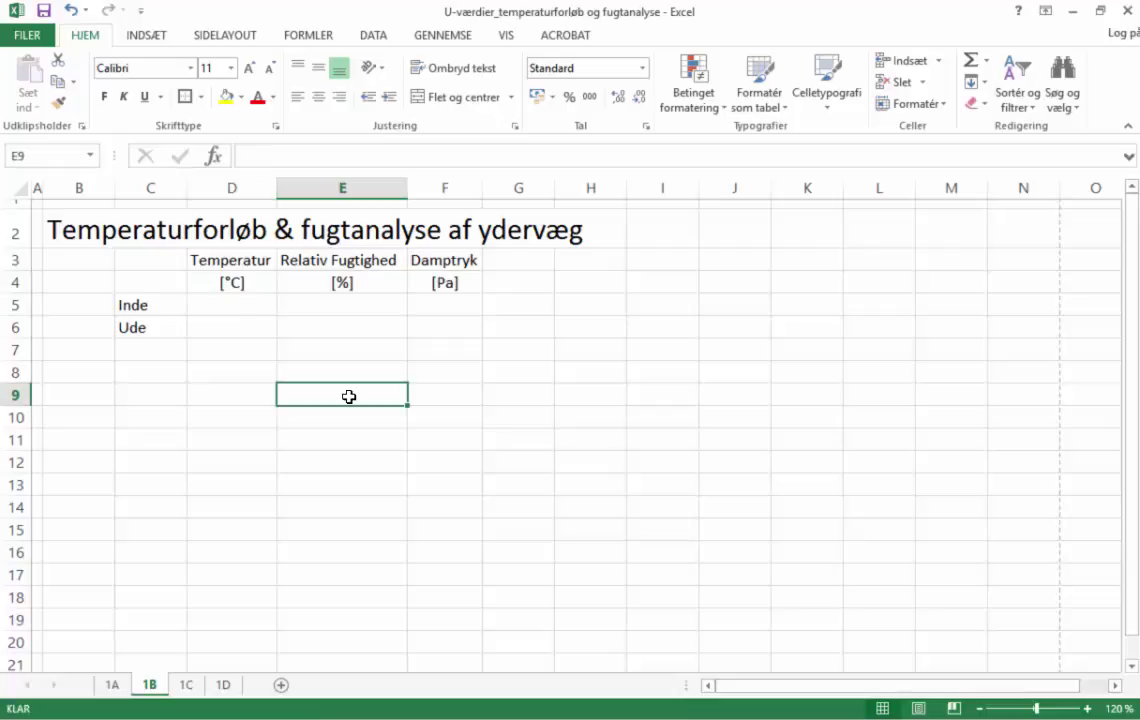
Enter the temperatures 20 for Inde in D5 and -5 for Ude in D6
click(232, 304)
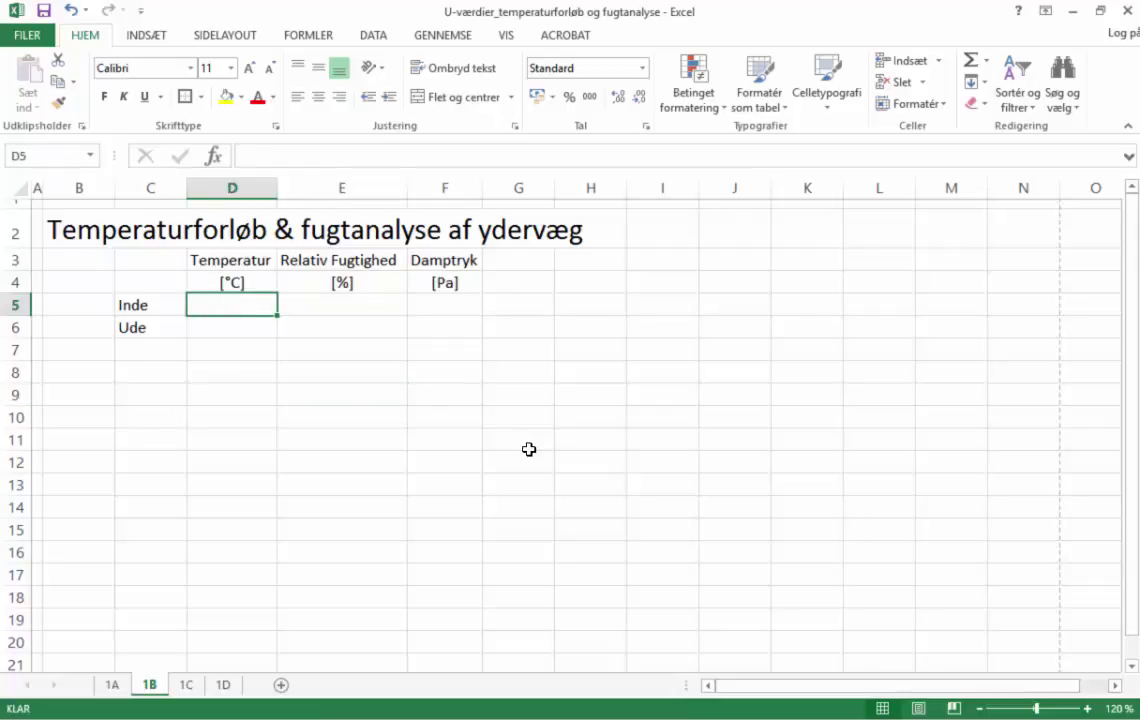
text(20)
key(Return)
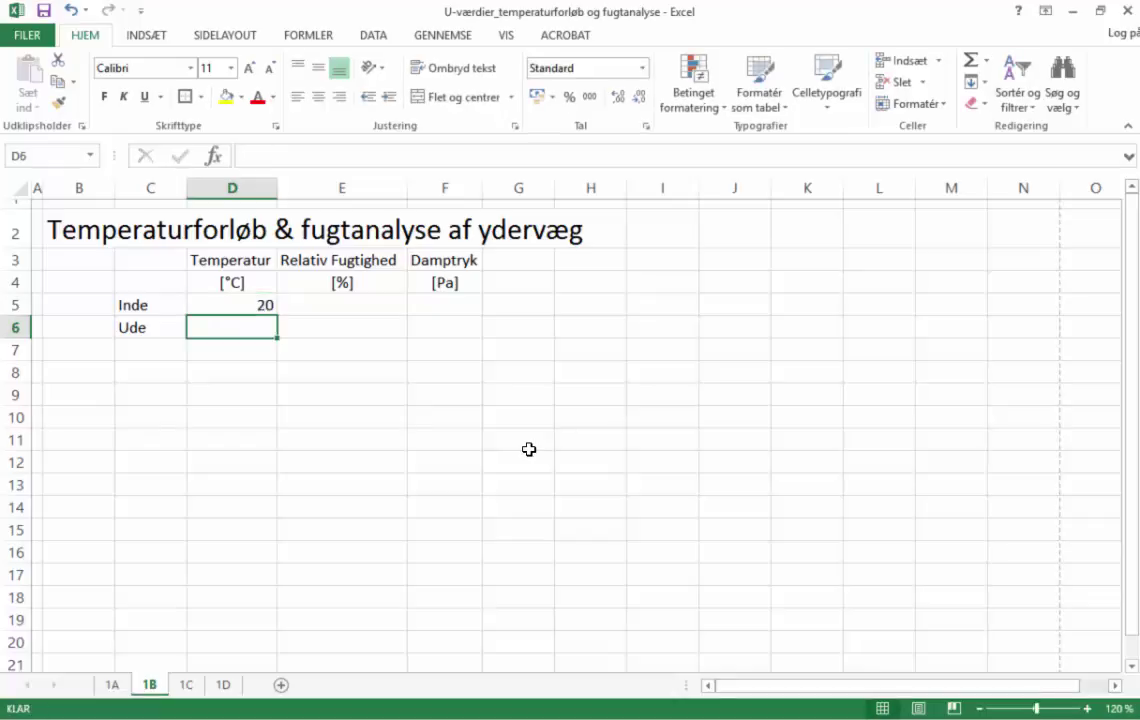
text(-5)
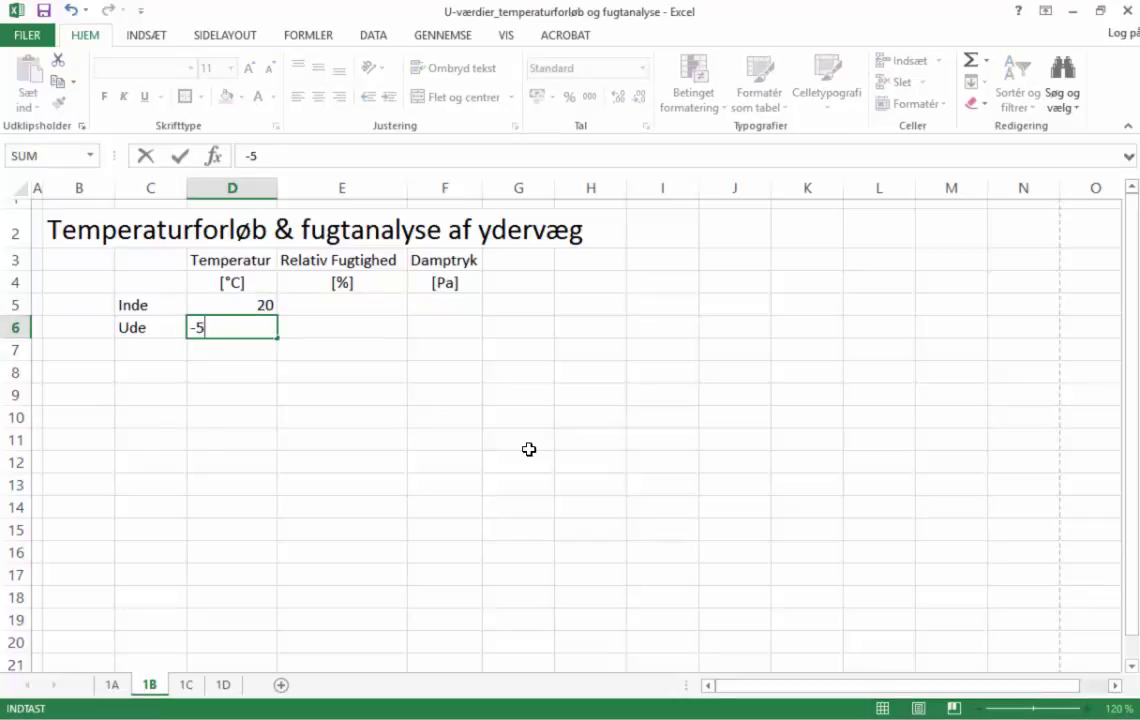
key(Tab)
Enter the relative humidities 45 for Inde in E5 and 100 for Ude in E6
key(Up)
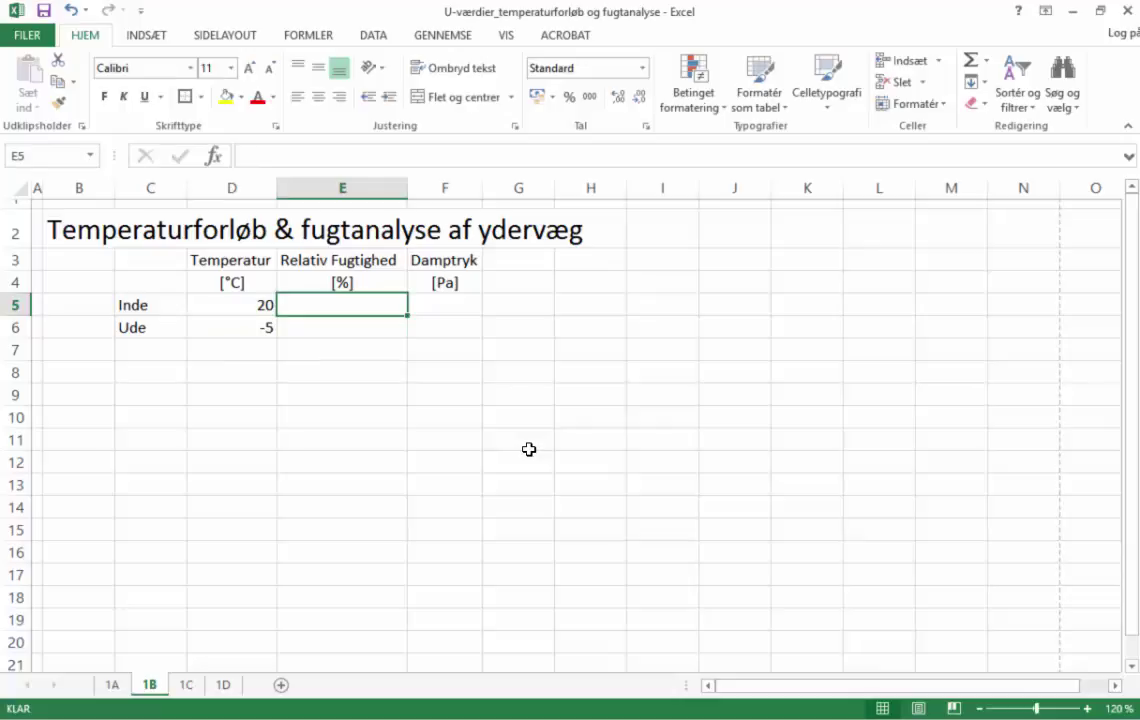
text(45)
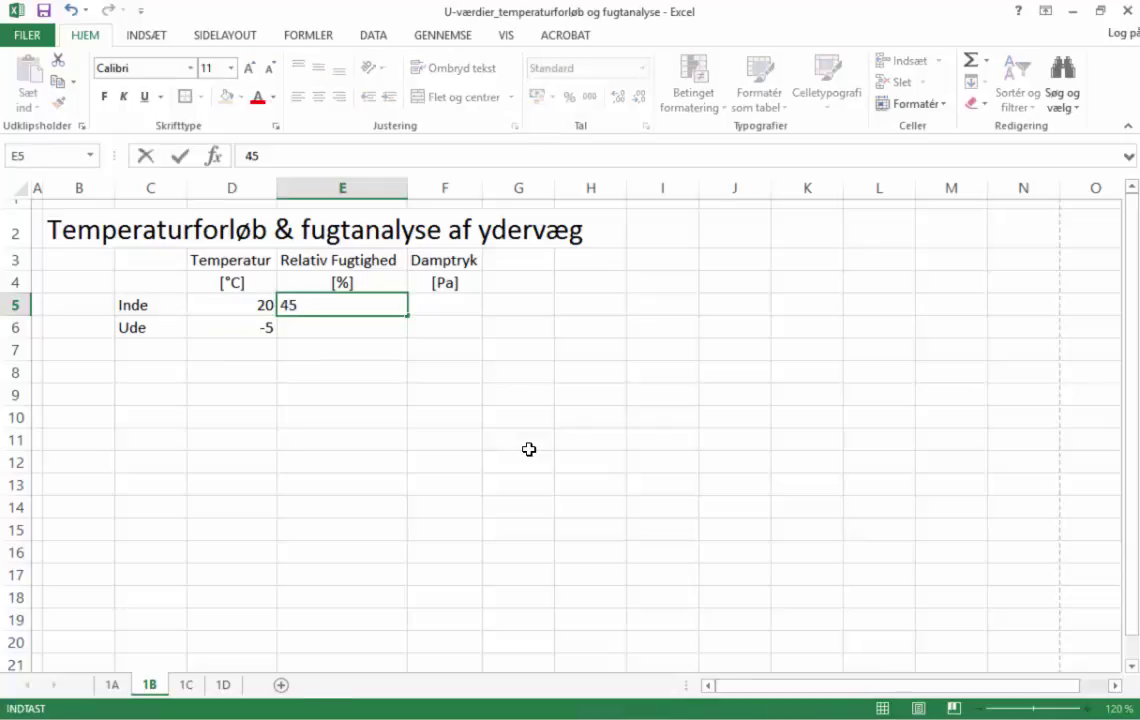
key(Return)
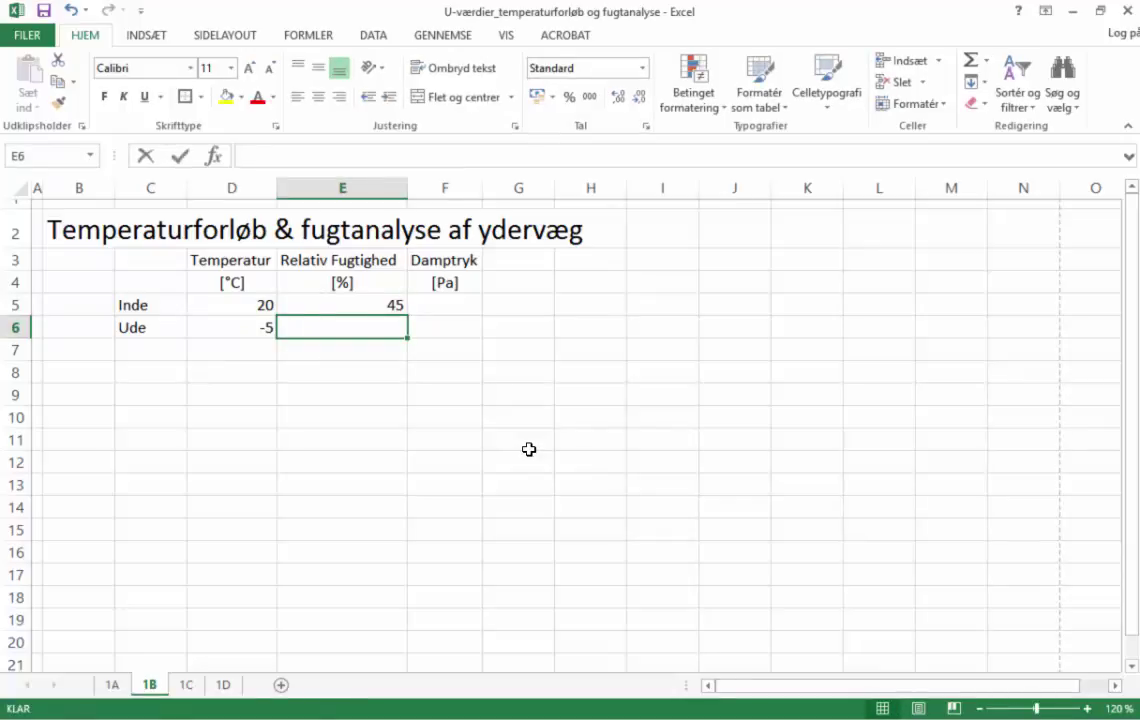
text(100)
key(Tab)
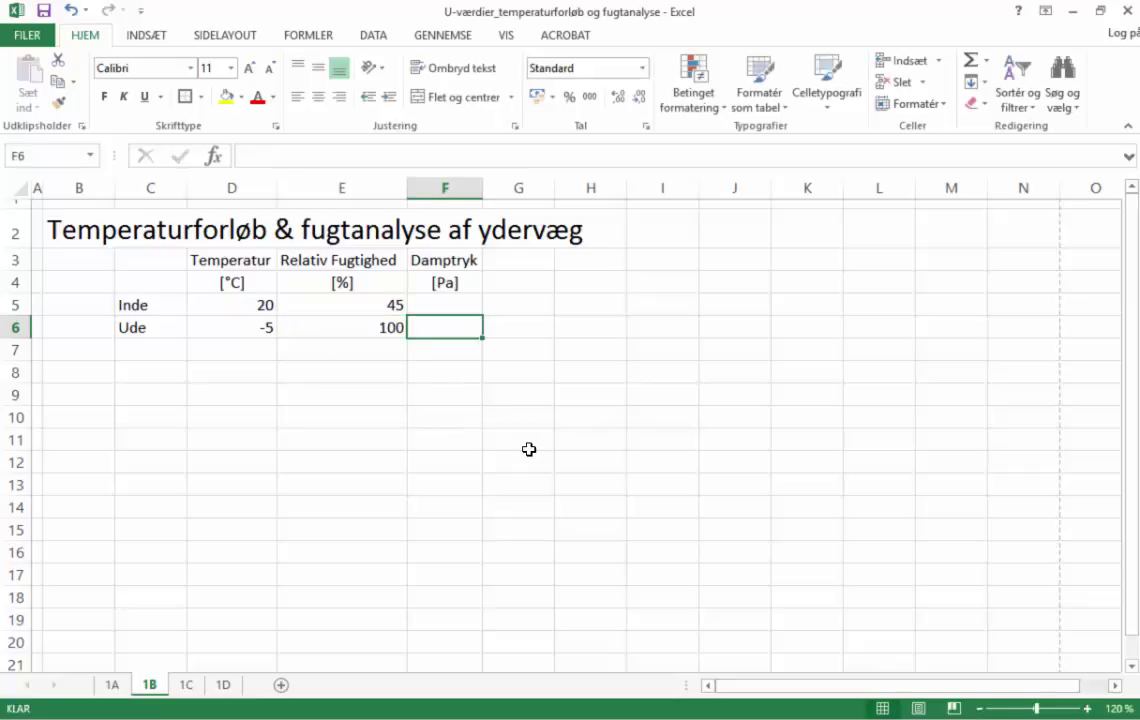
Enter the heading "Beskrivelse" in cell B8 to begin a second table below the conditions table
key(Down)
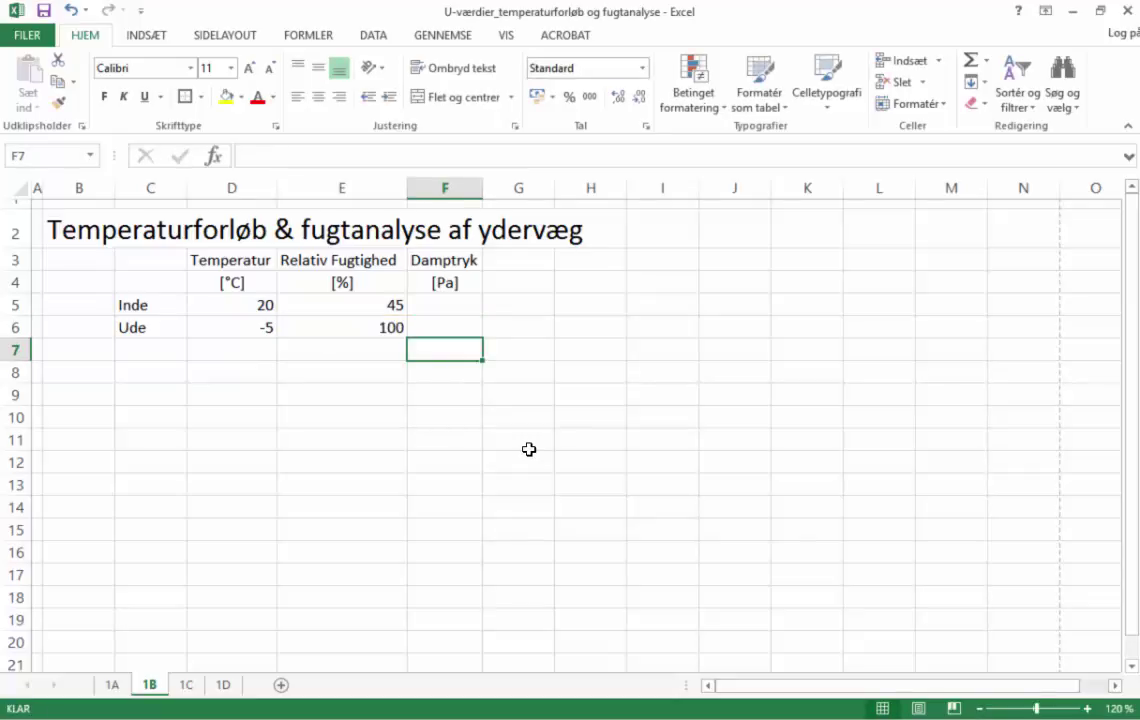
key(Left)
key(Left)
key(Left)
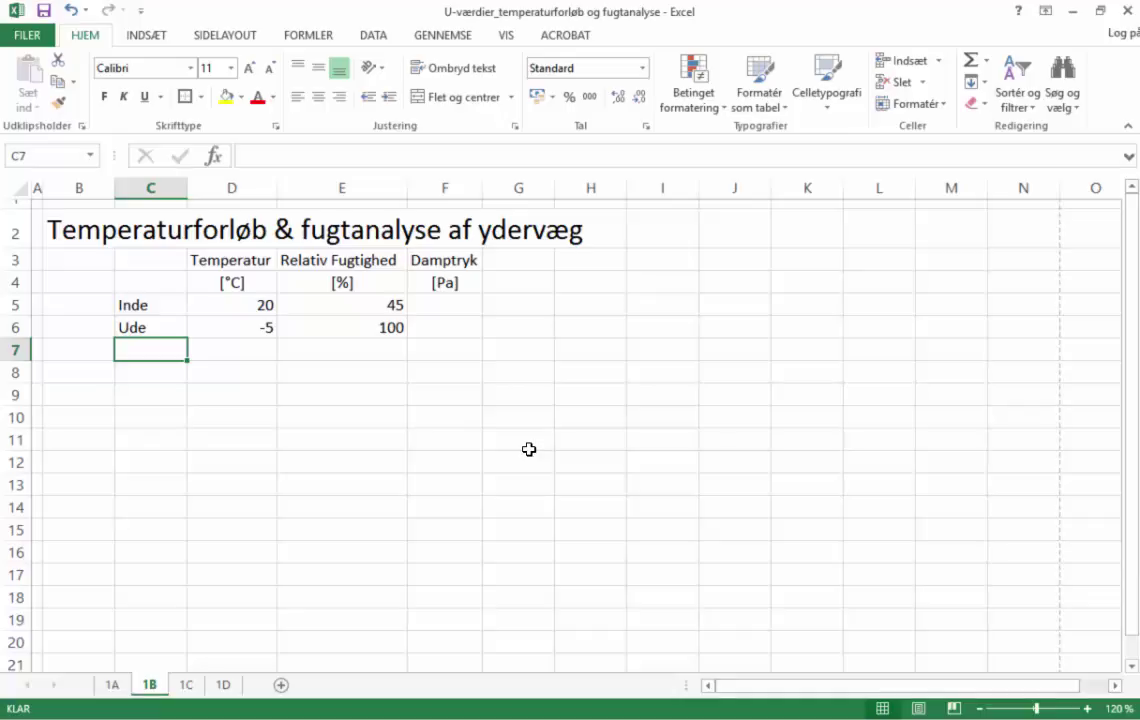
key(Down)
key(Left)
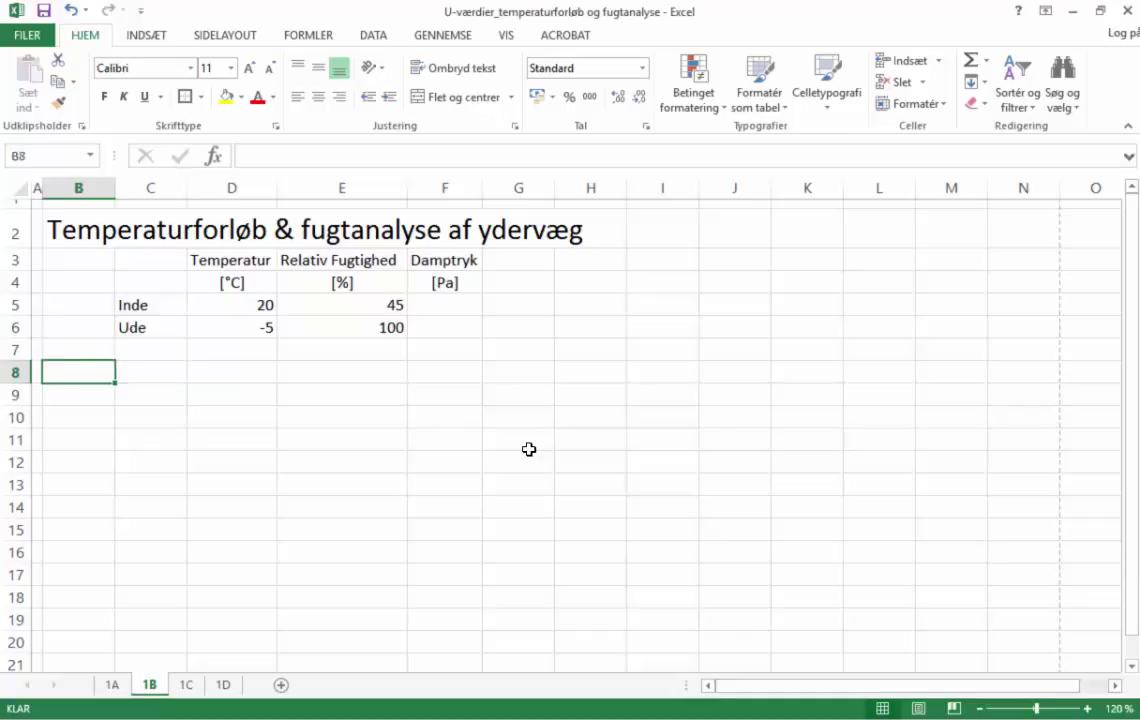
text(Be)
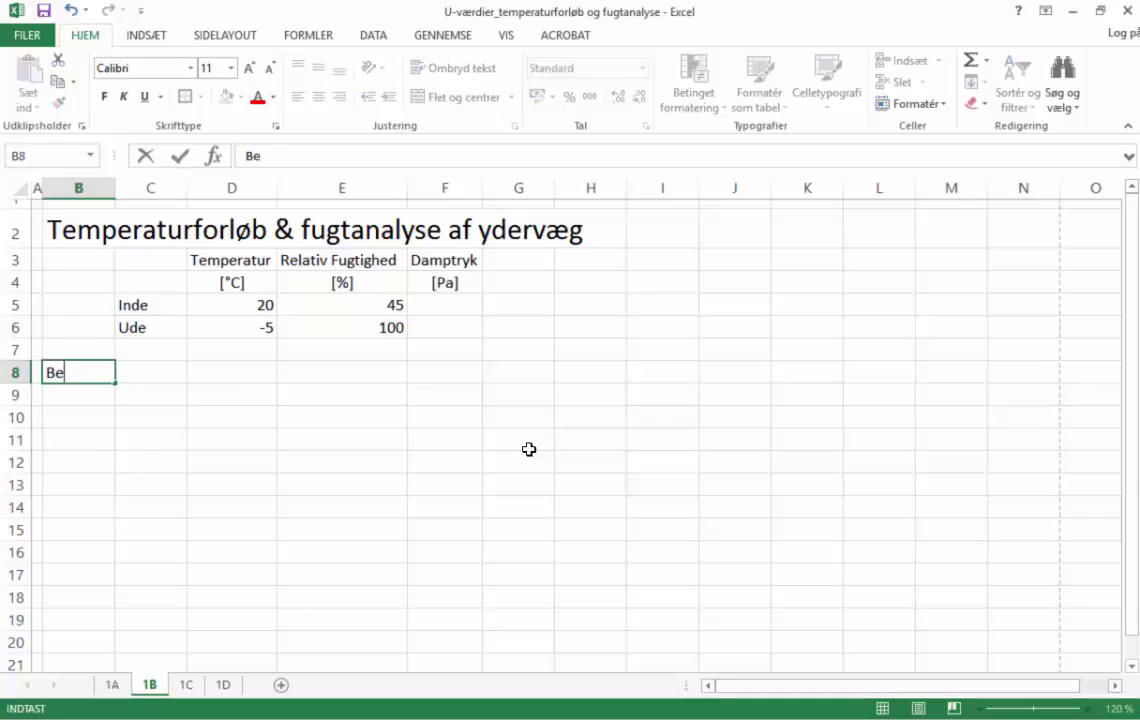
text(skrivelse)
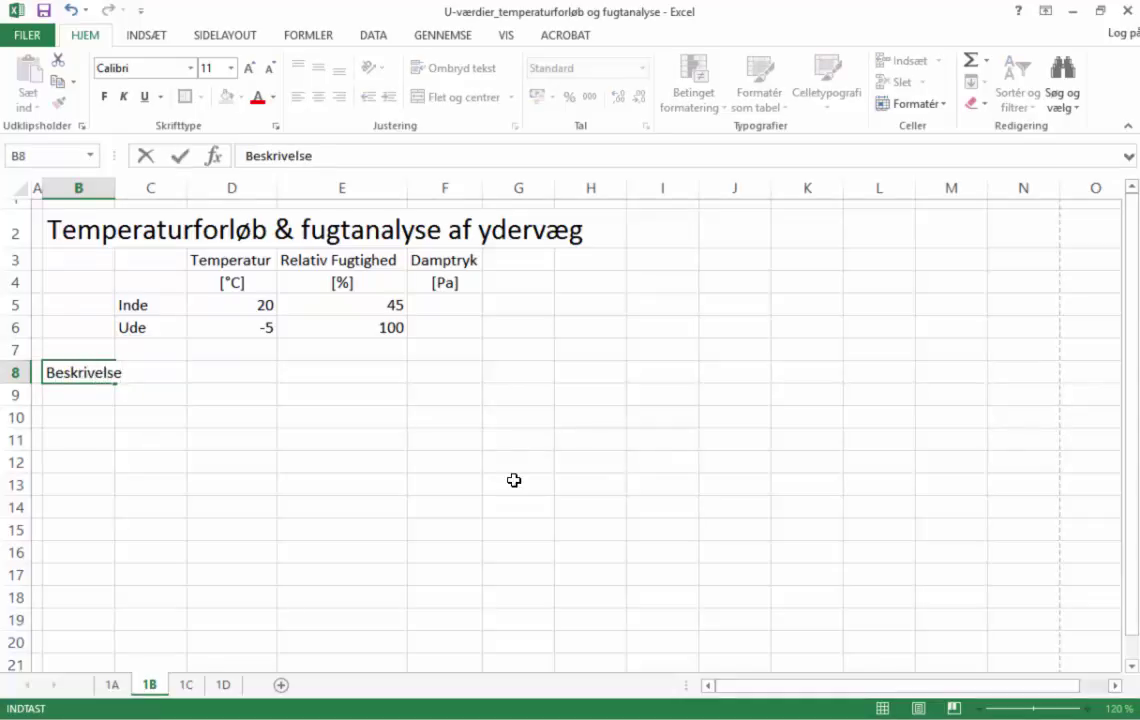
key(Return)
Enter the column heading "Materialtykkelse" in cell C8
key(Up)
key(Right)
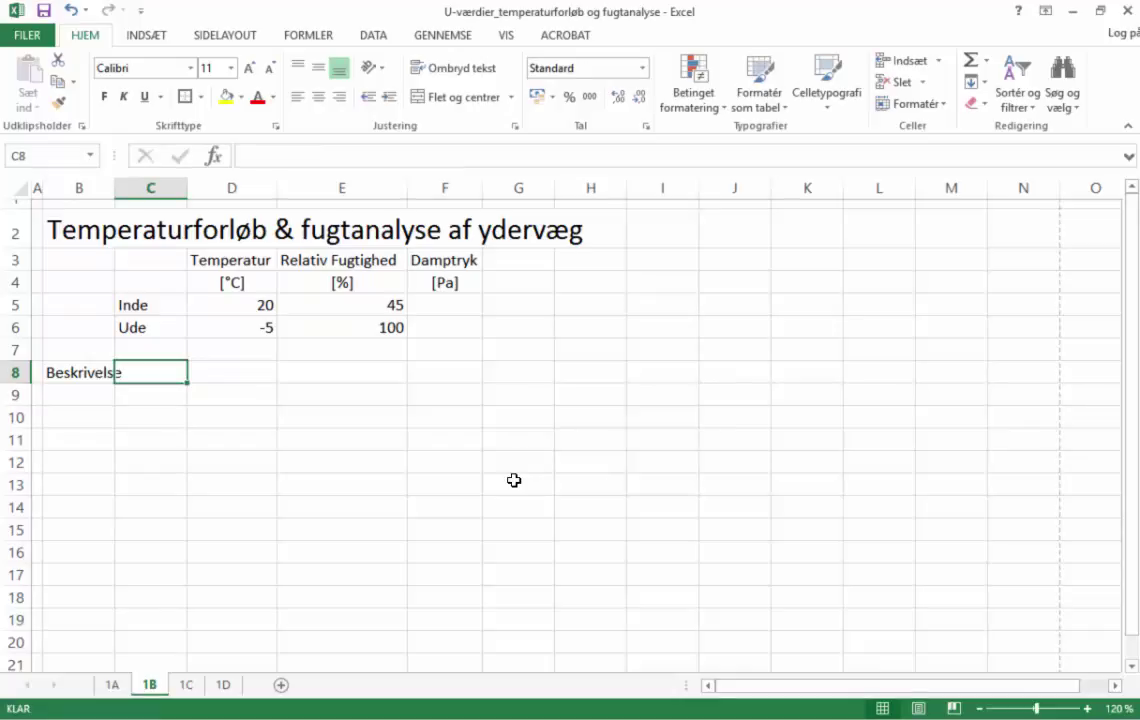
text(Mater)
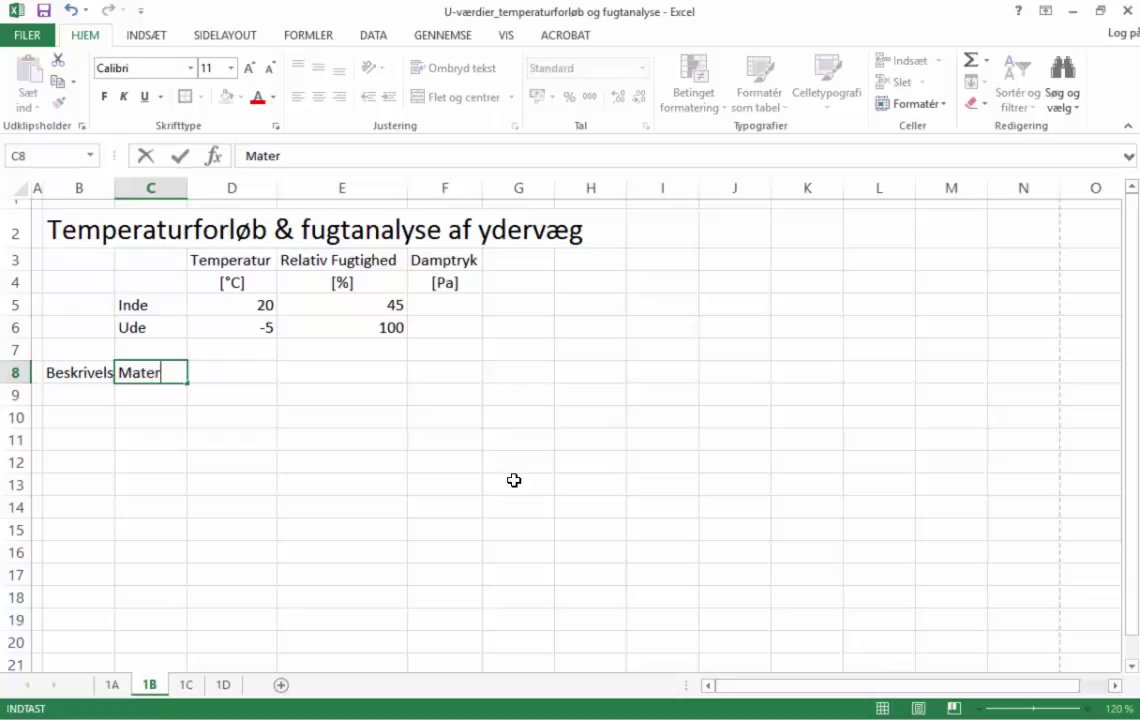
text(ialtykke)
key(BackSpace)
text(ykkelse)
key(Return)
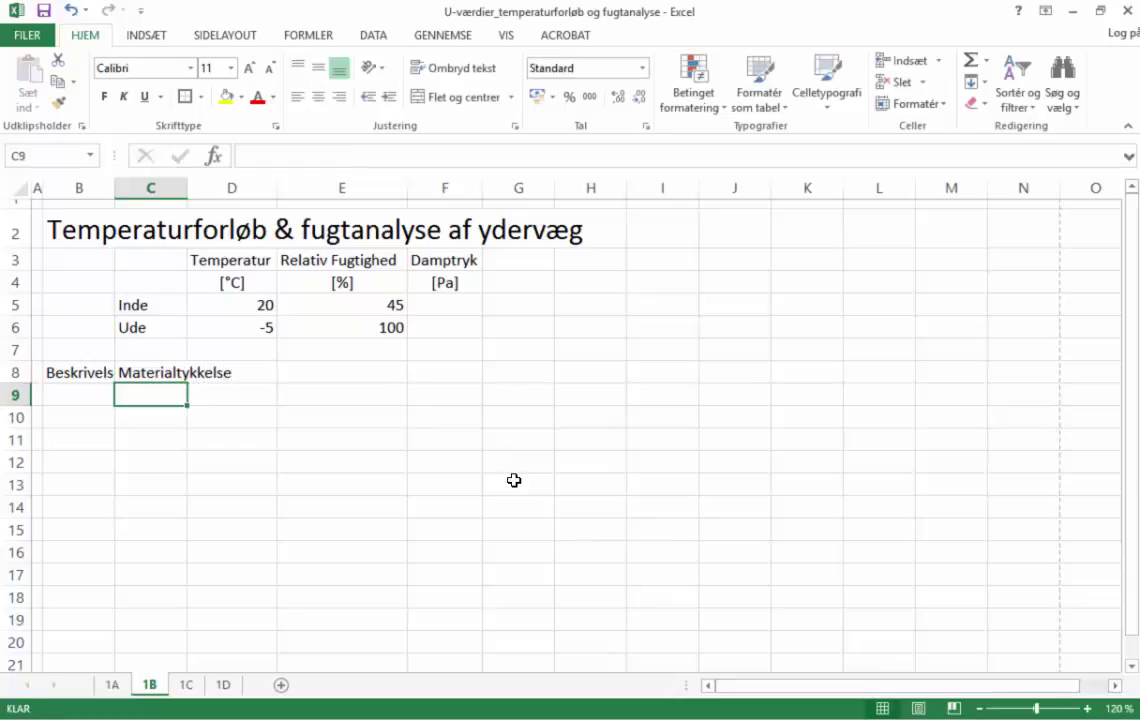
Enter the column headings "Varmeledning" in D8, "Isolans" in E8 and "Temperatur" in F8
key(Up)
key(Right)
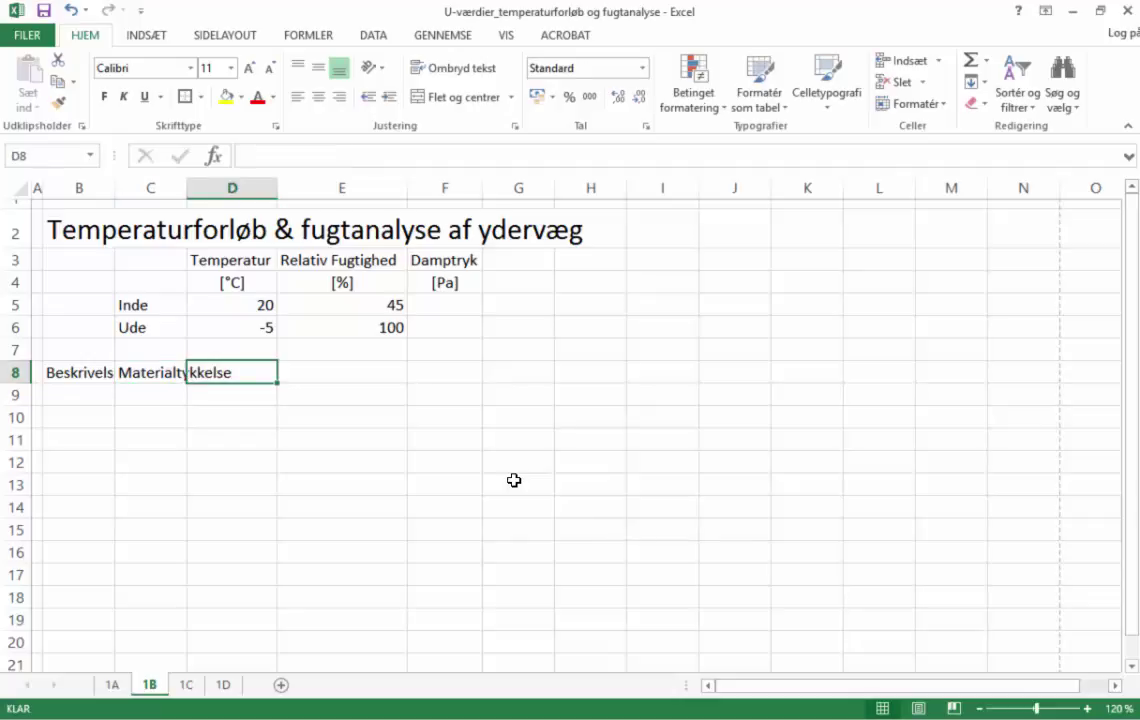
text(Va)
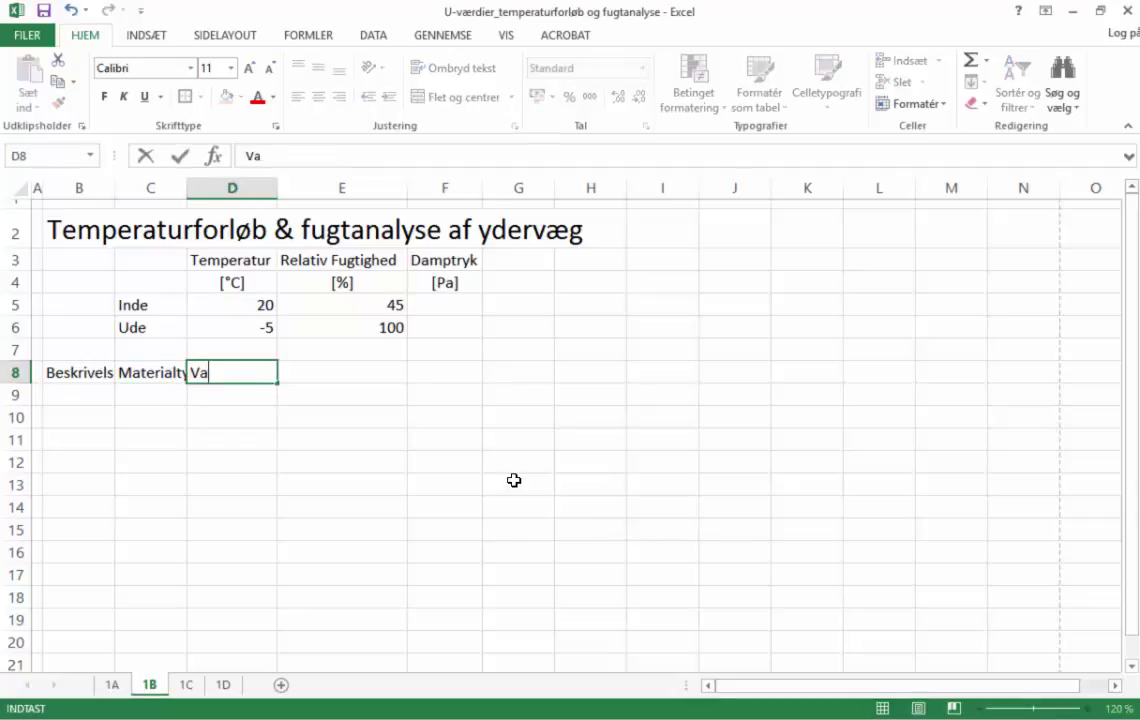
text(rmeledning)
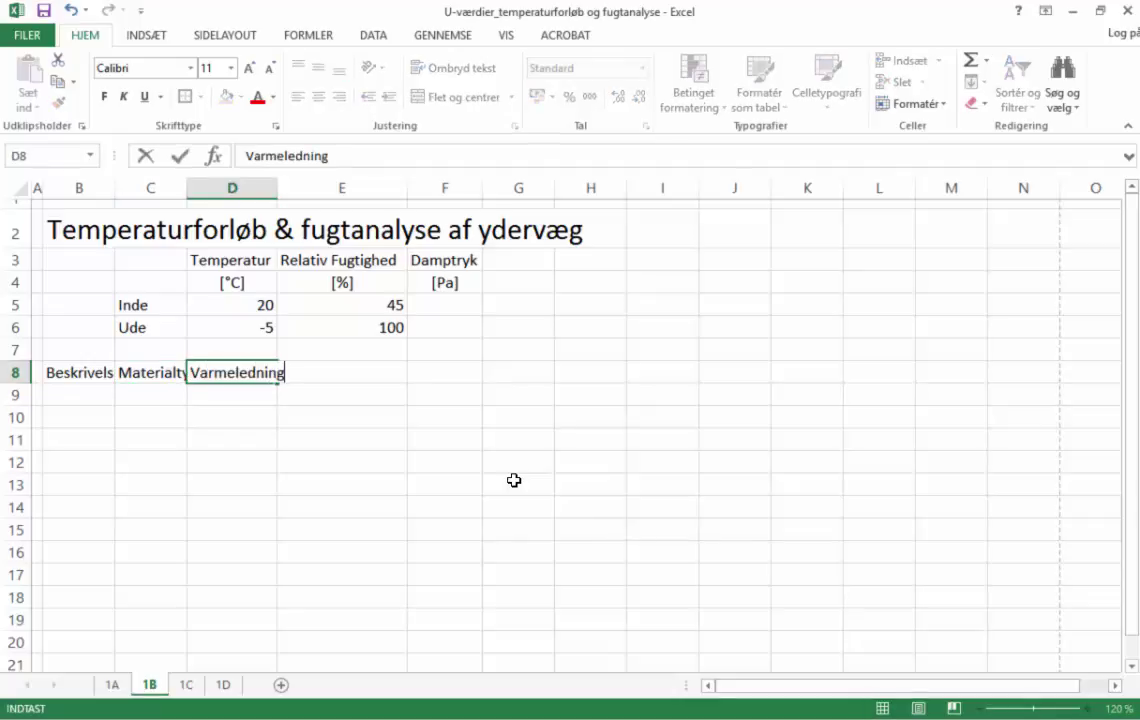
key(Tab)
text(Isolans)
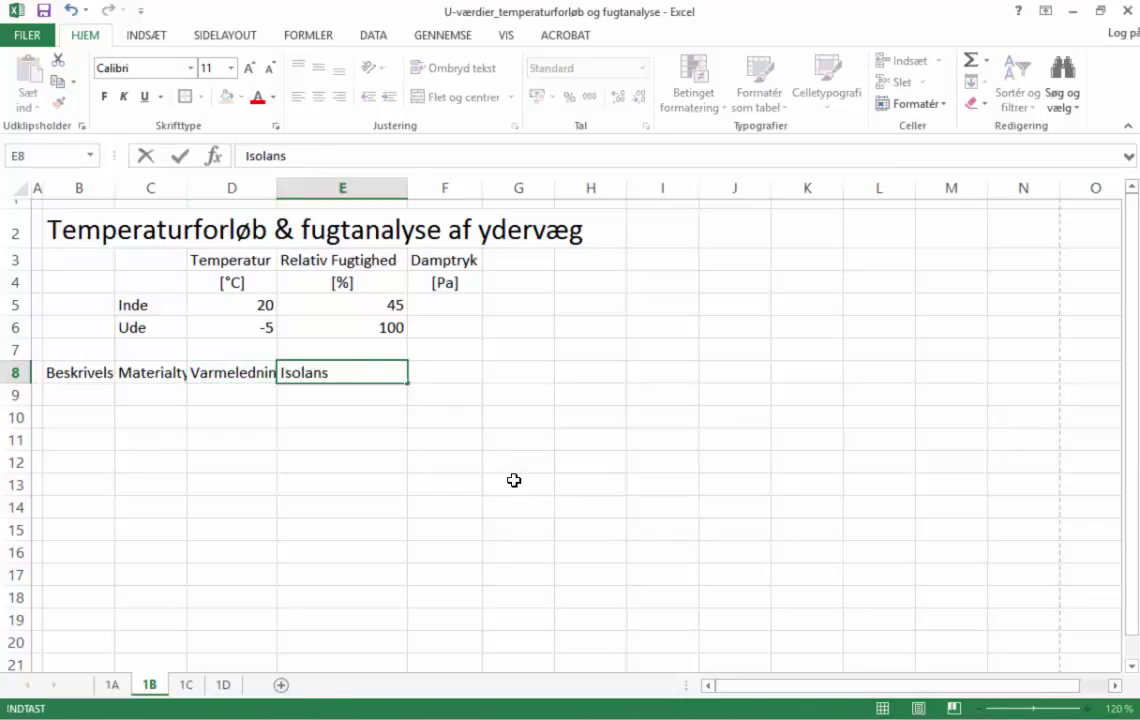
key(Tab)
text(Tempera)
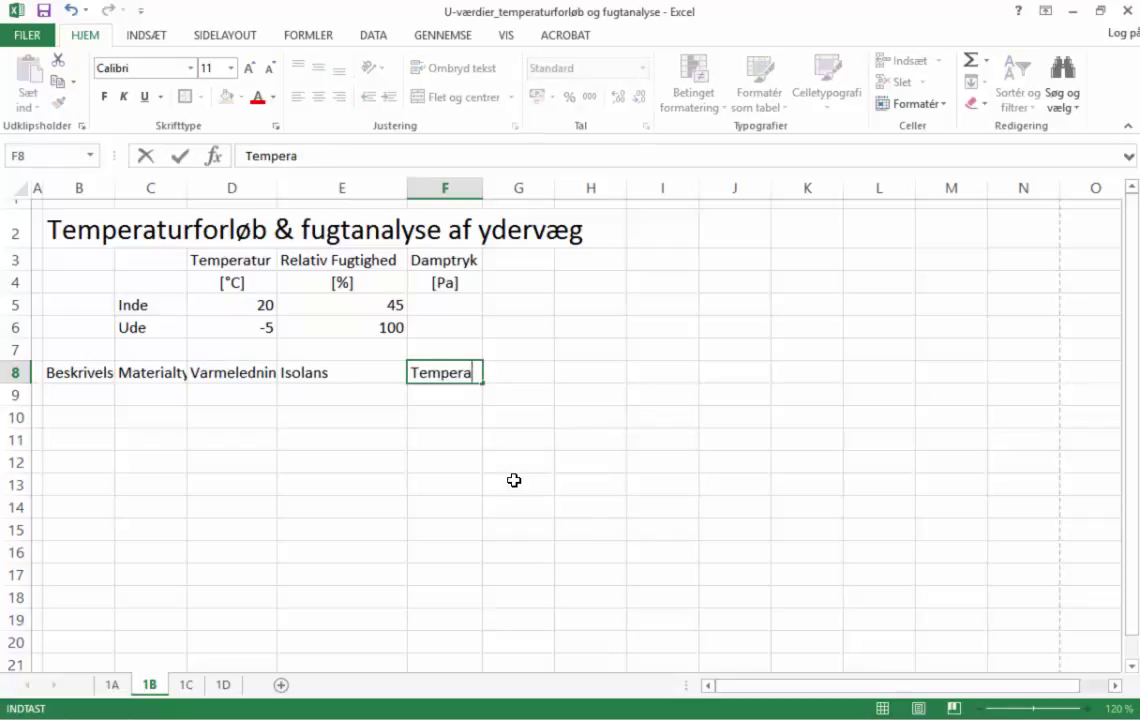
text(tur)
key(Return)
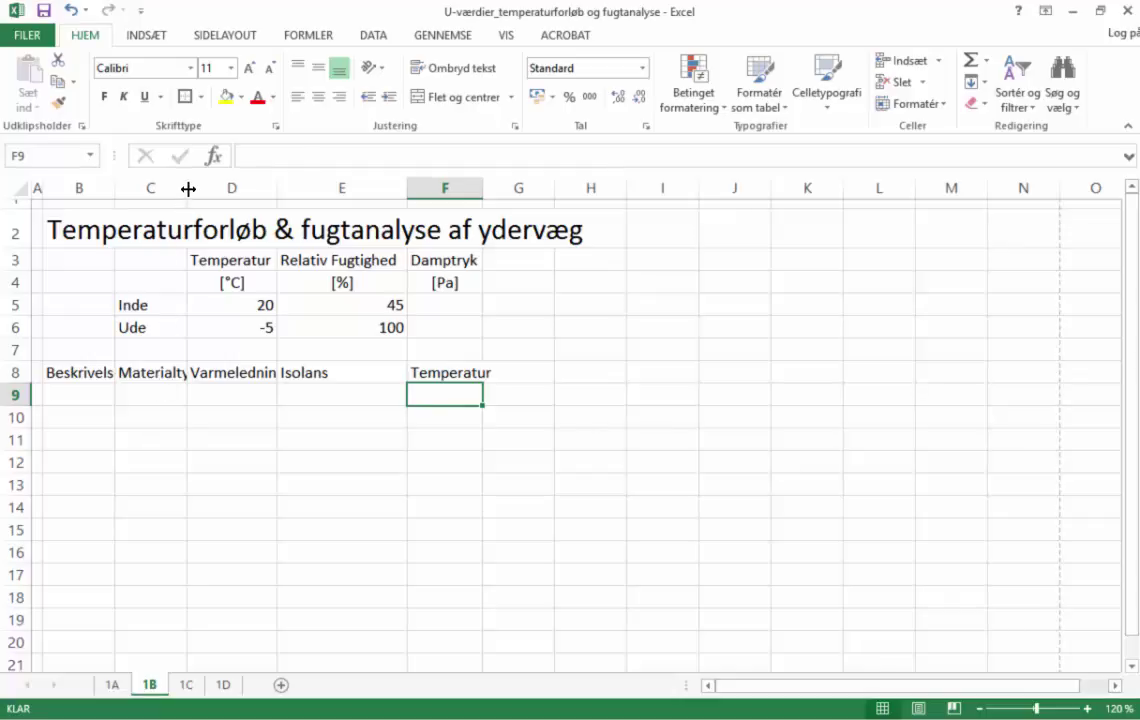
Widen column C slightly and split its heading in C8 over two lines as "Materiale-" and "tykkelse"
drag(184, 192, 213, 192)
double_click(173, 374)
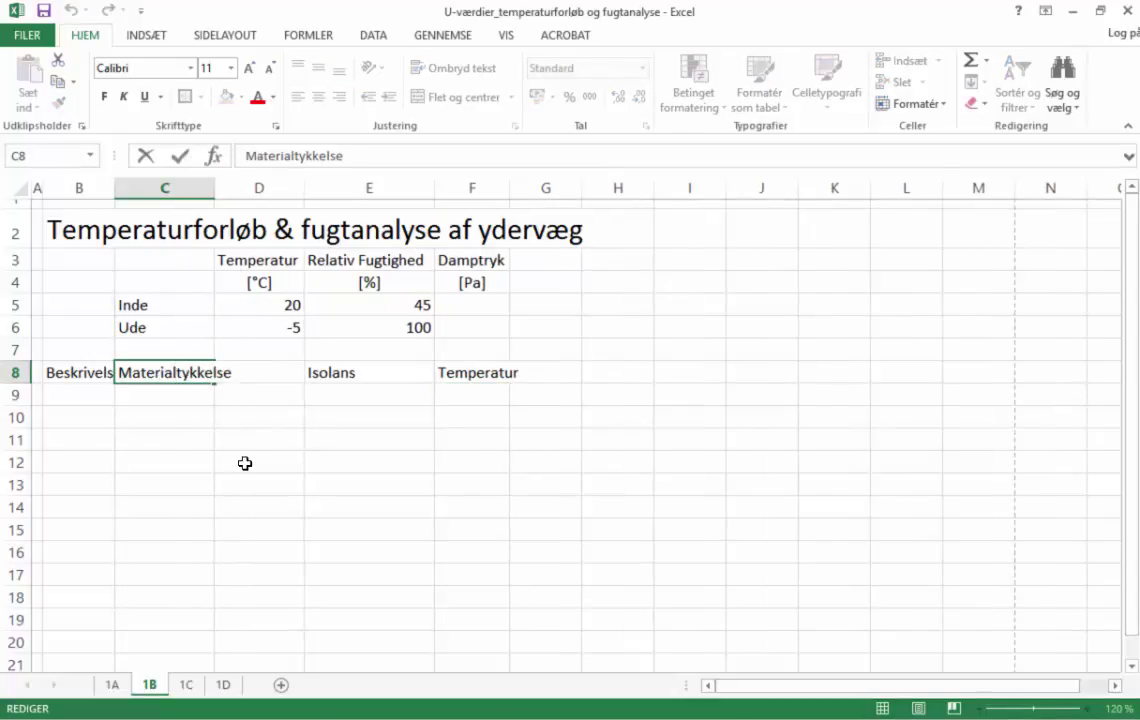
text(e)
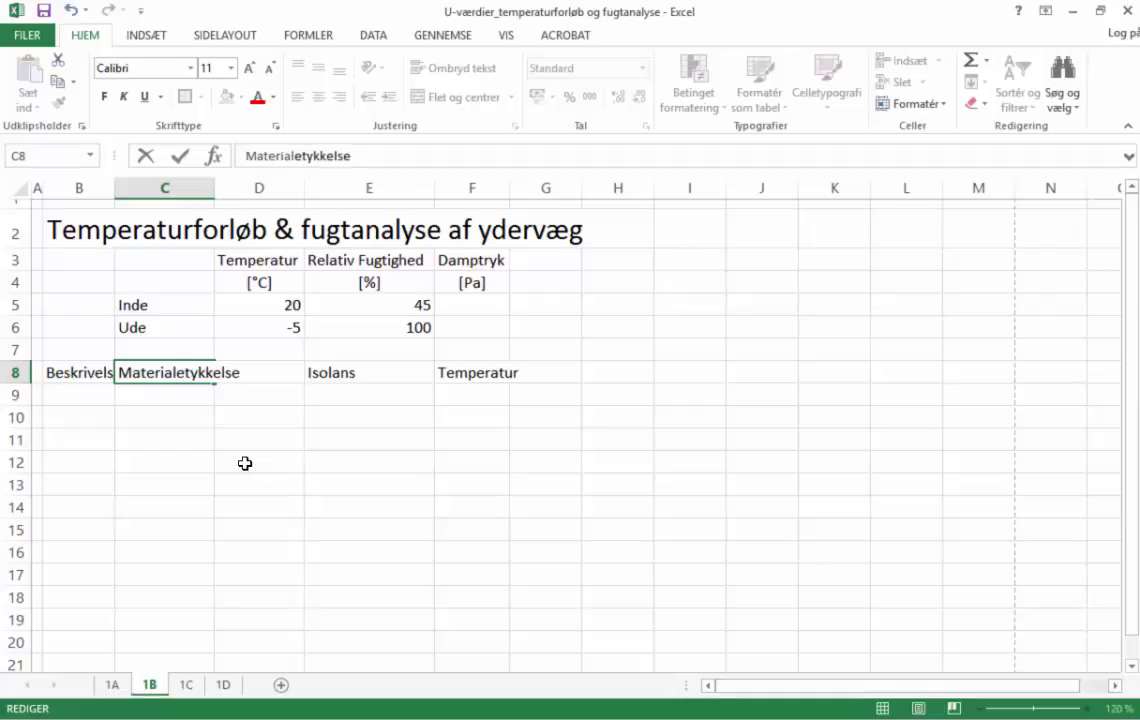
text(-)
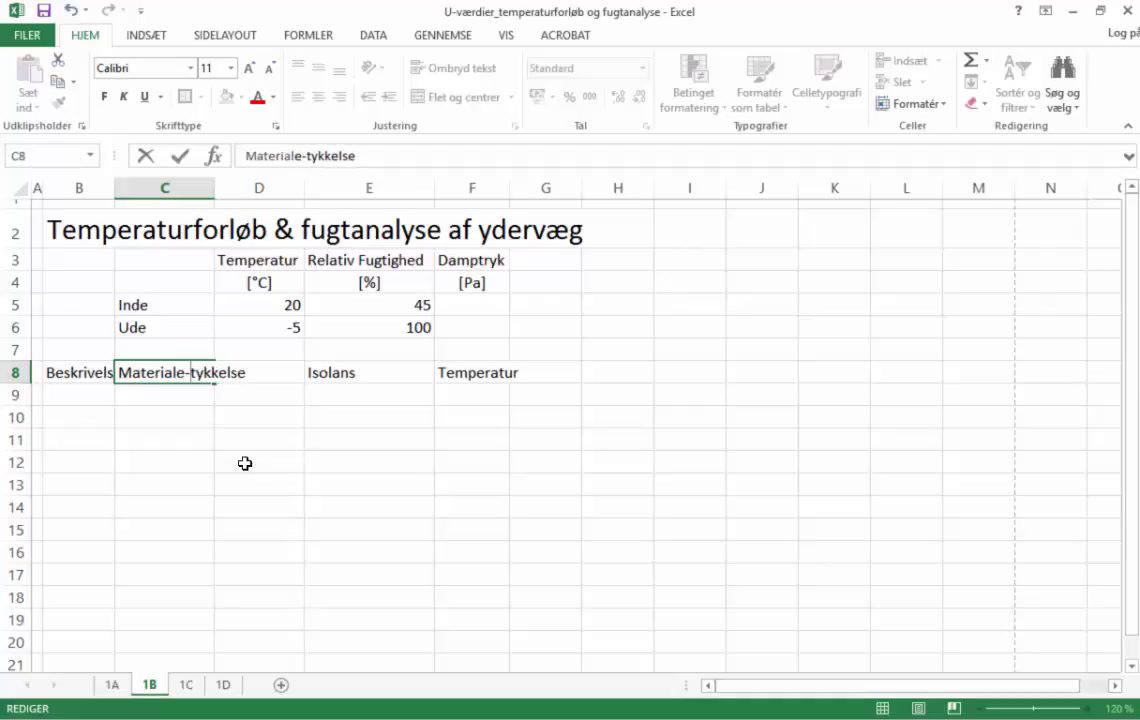
key(alt+Return)
key(Return)
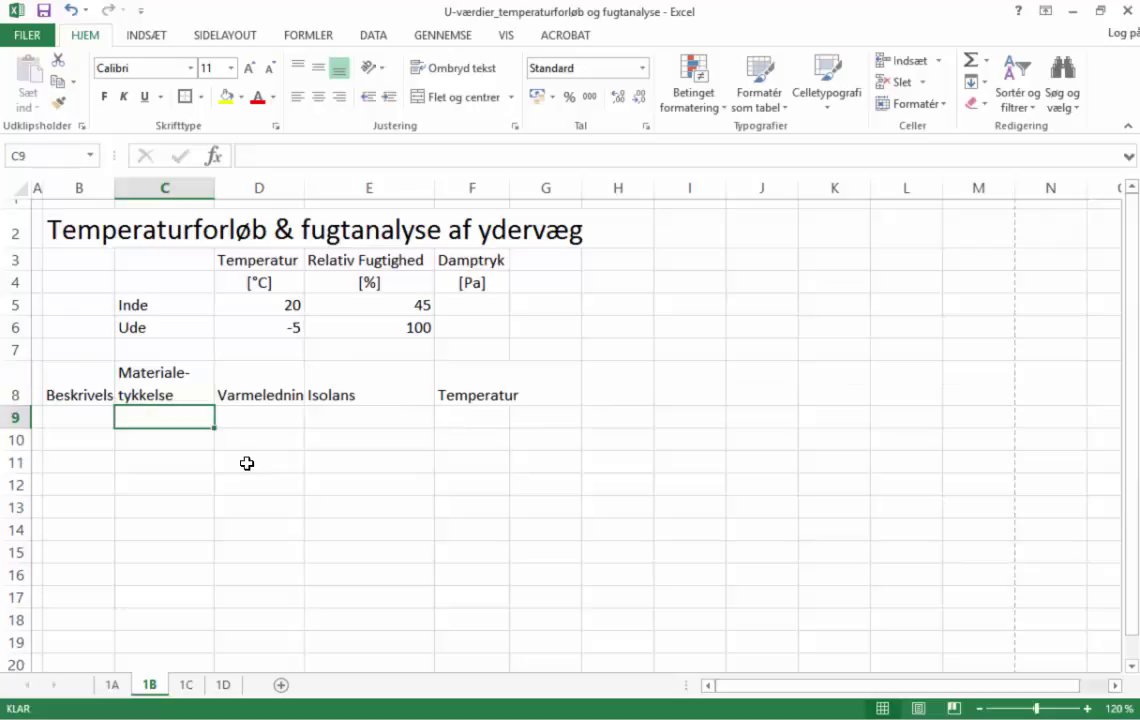
Align the table headings in B8:F8 to the top of their cells
click(259, 463)
click(188, 393)
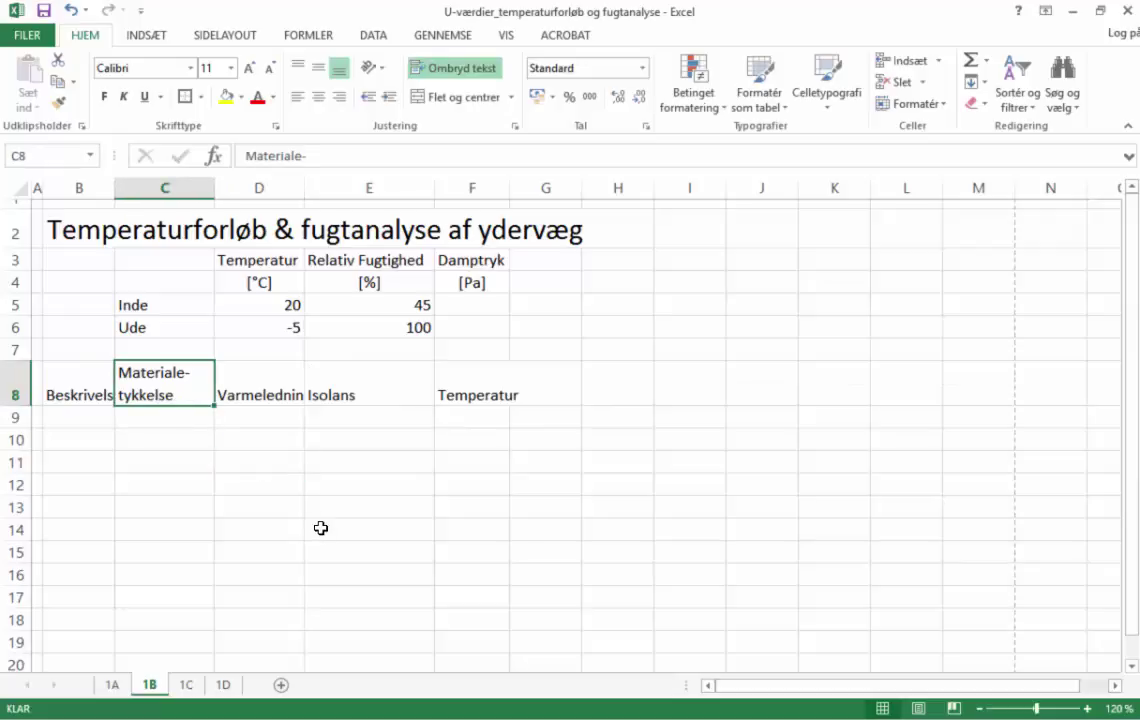
click(88, 385)
drag(128, 385, 489, 400)
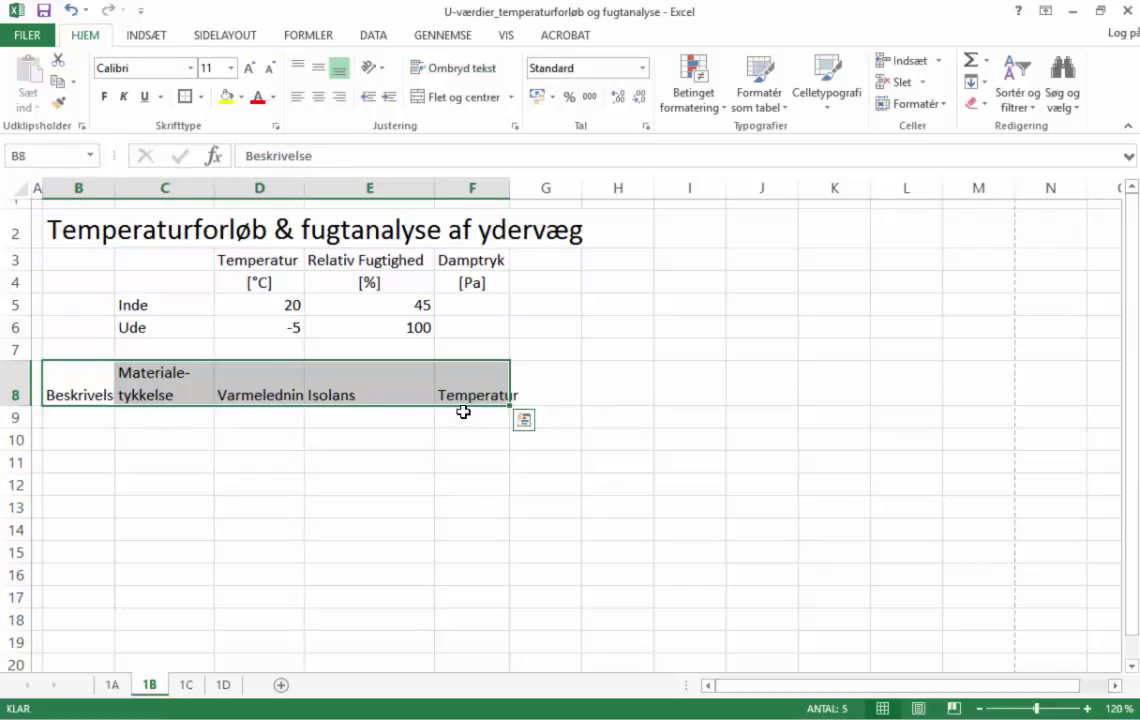
click(298, 68)
click(420, 462)
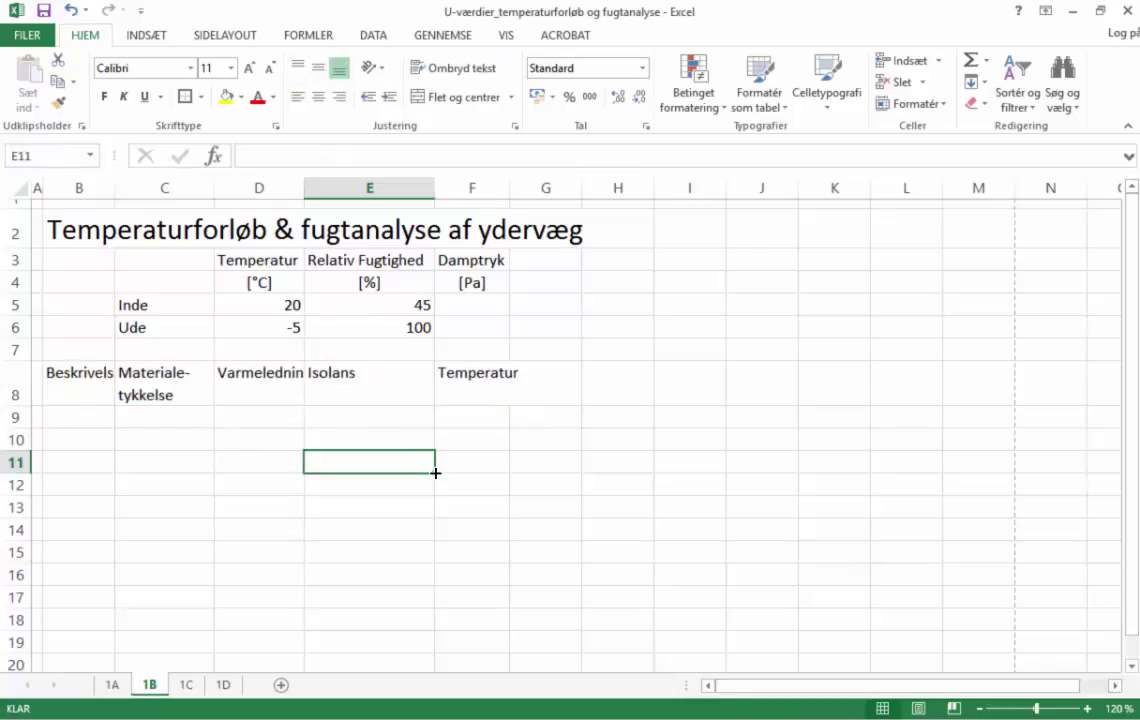
Widen columns D, F and B so the headings Varmeledning, Temperatur and Beskrivelse fit in their cells
double_click(304, 188)
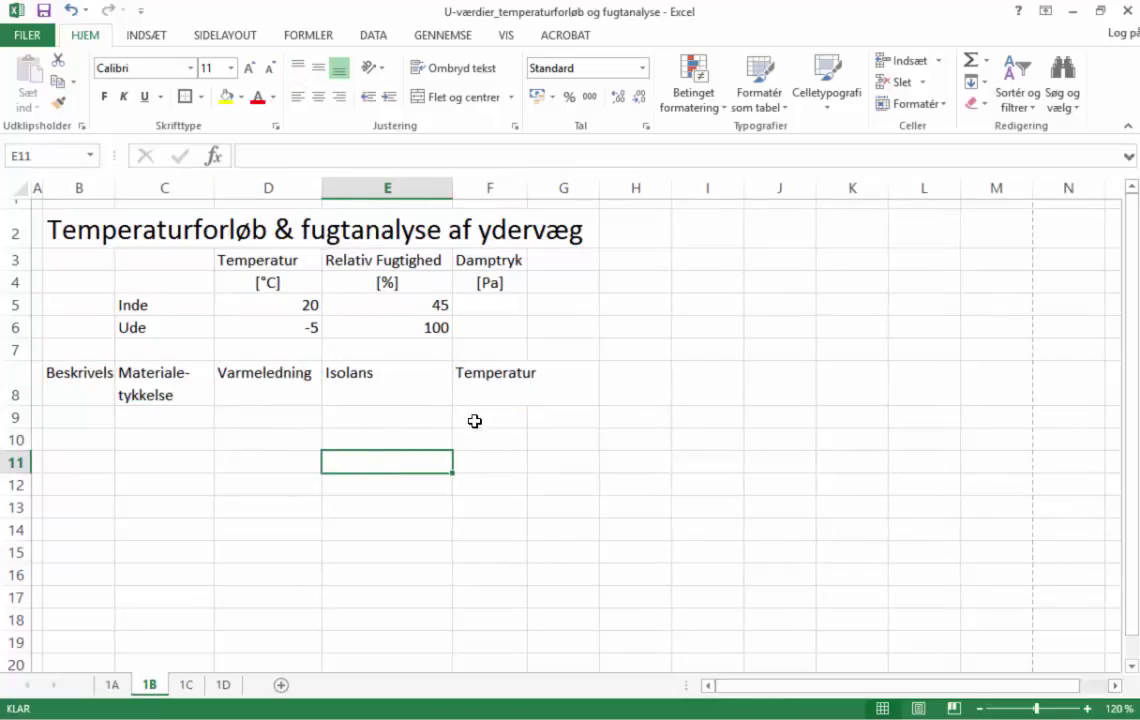
double_click(528, 188)
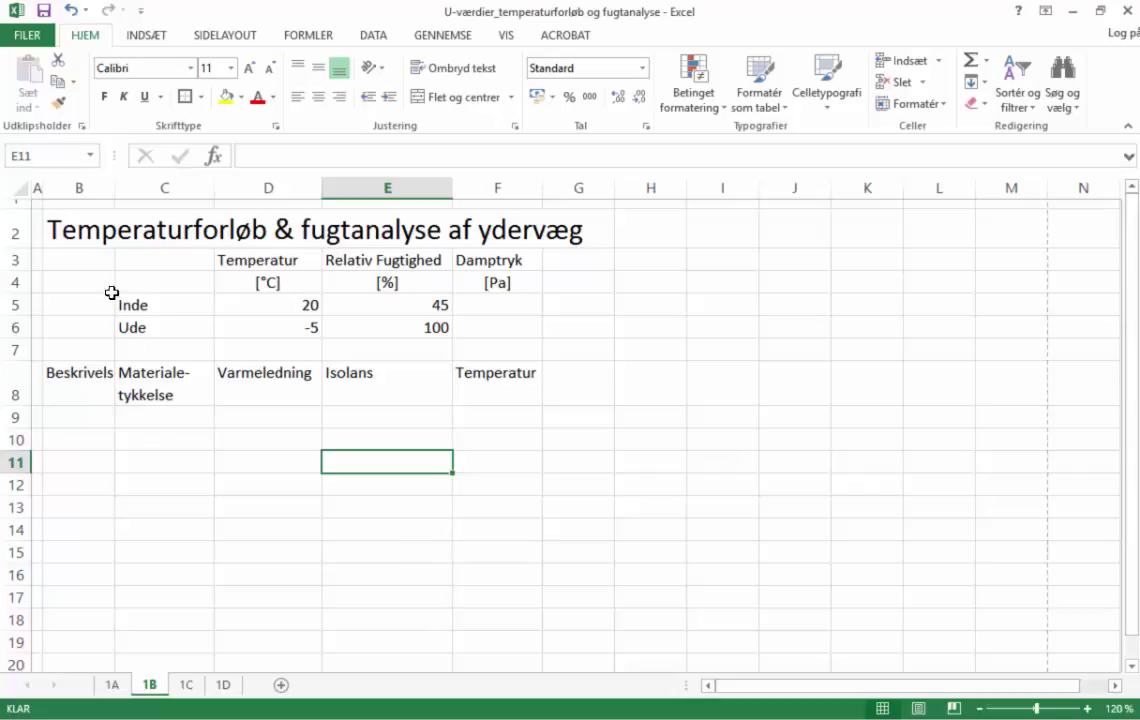
drag(116, 183, 116, 183)
double_click(116, 183)
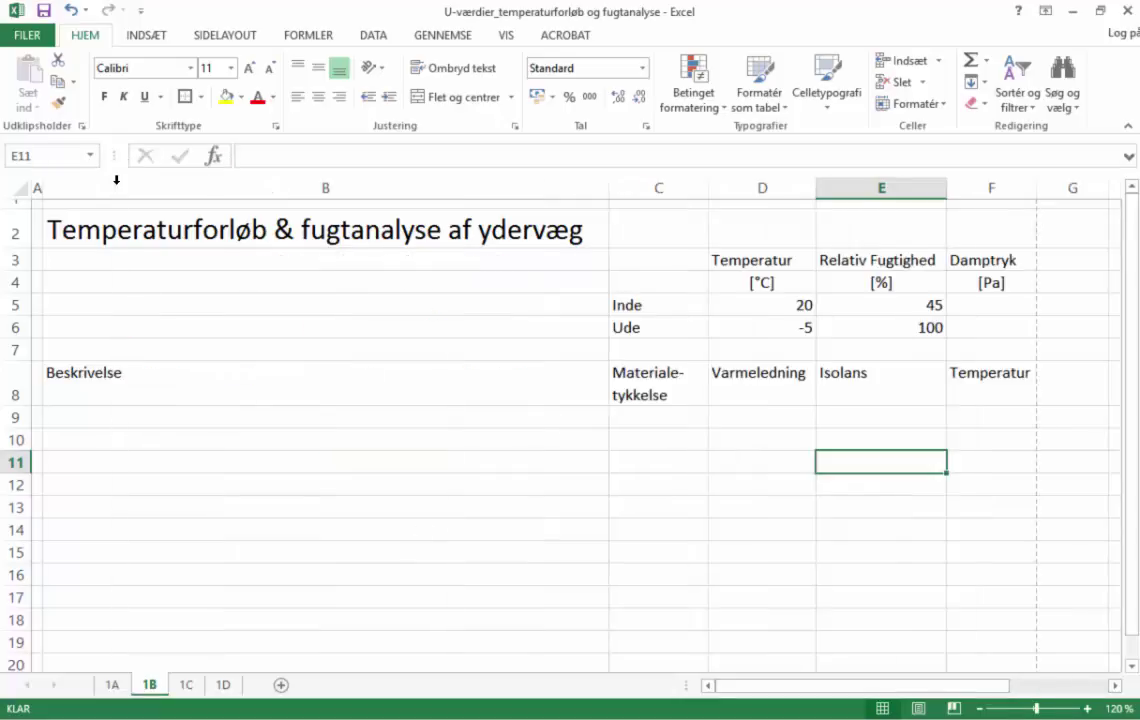
drag(611, 186, 134, 192)
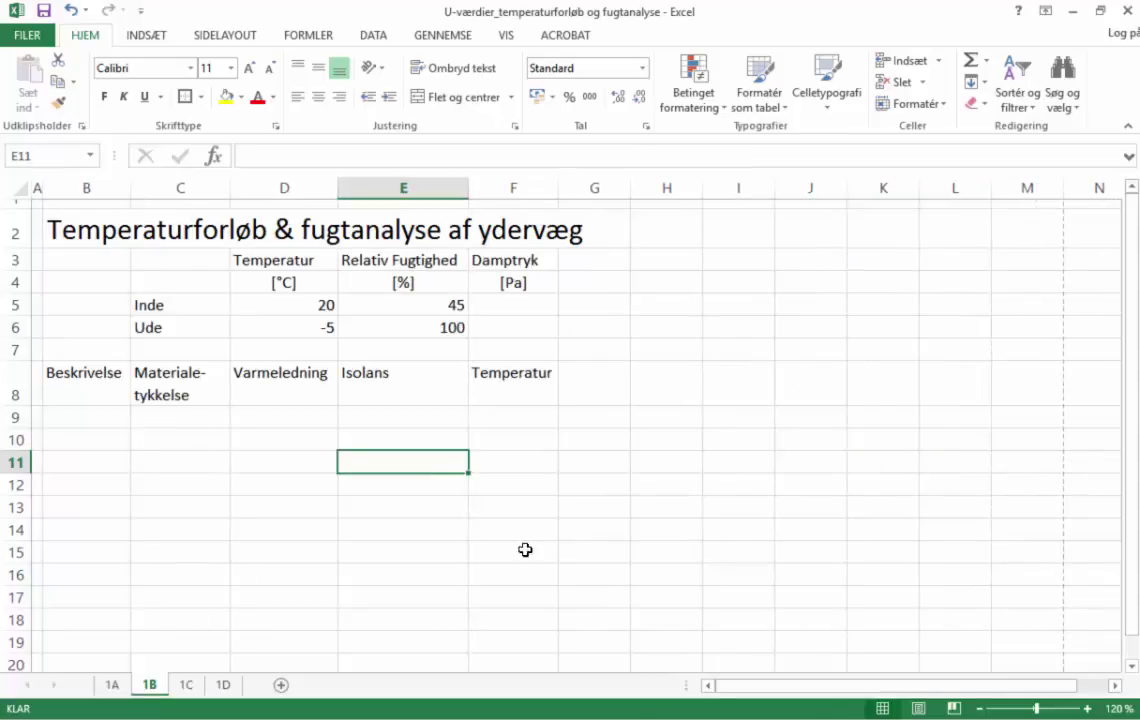
click(593, 550)
scroll(440, 508, down, 1)
scroll(436, 507, up, 1)
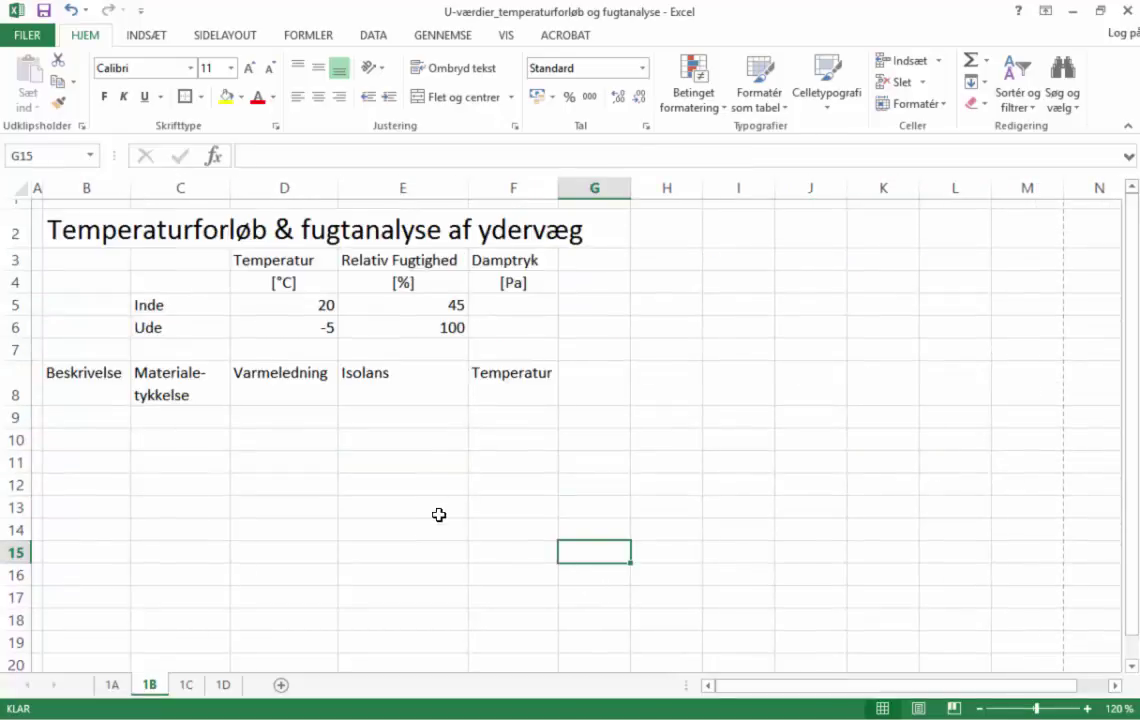
Enter the row label "Temperatur - ude:" in B9 and widen column B to fit its contents
click(88, 416)
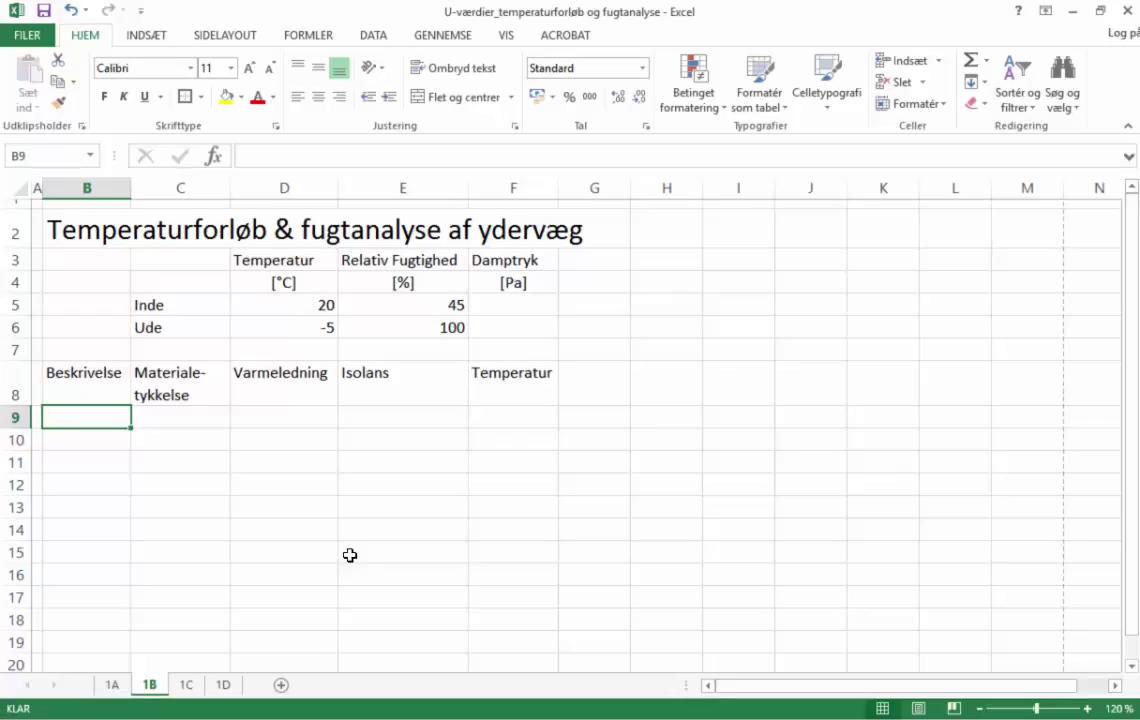
text(Tempera)
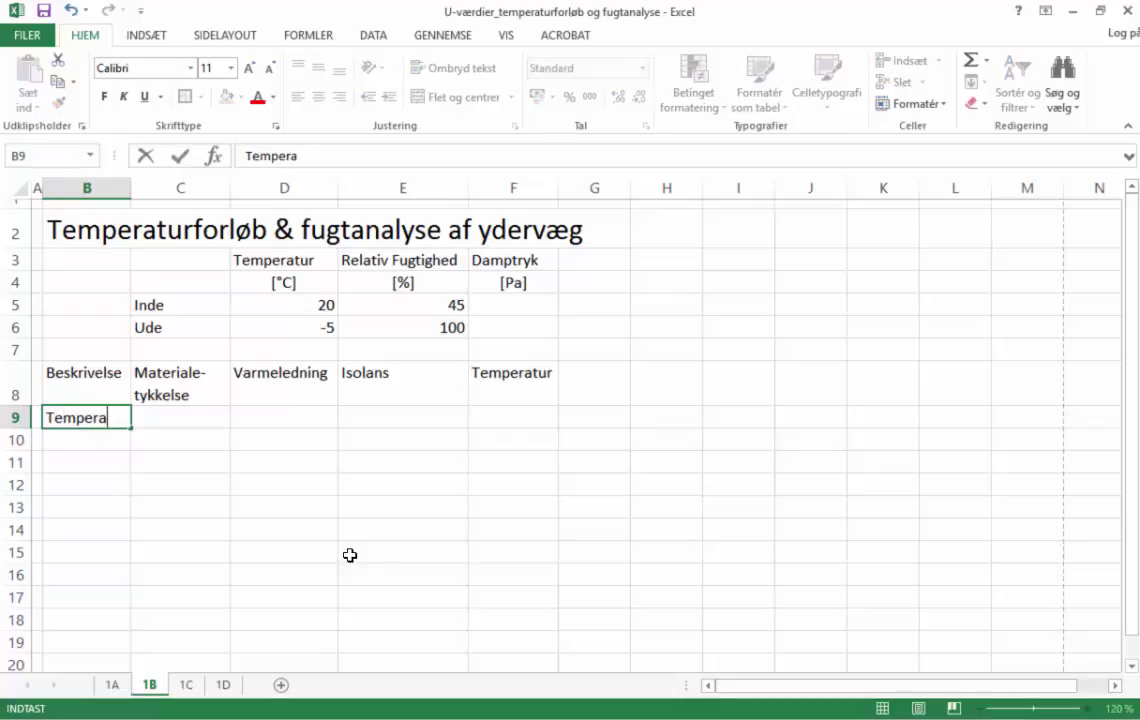
text(tur - ude)
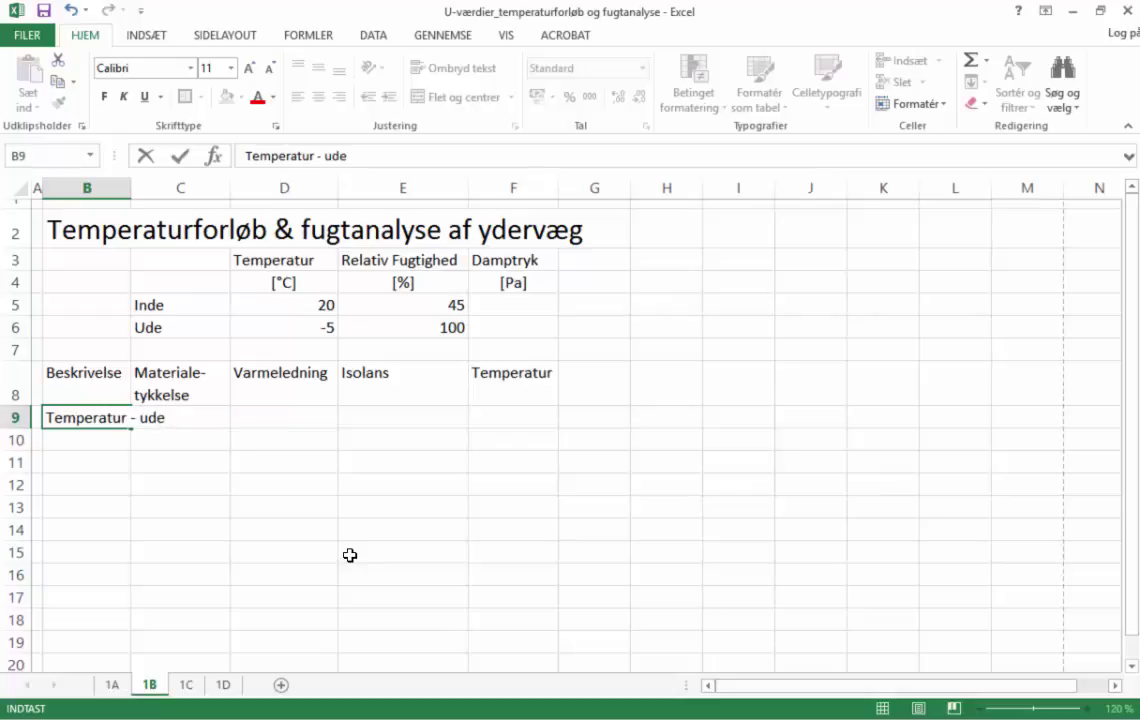
text(:)
key(Return)
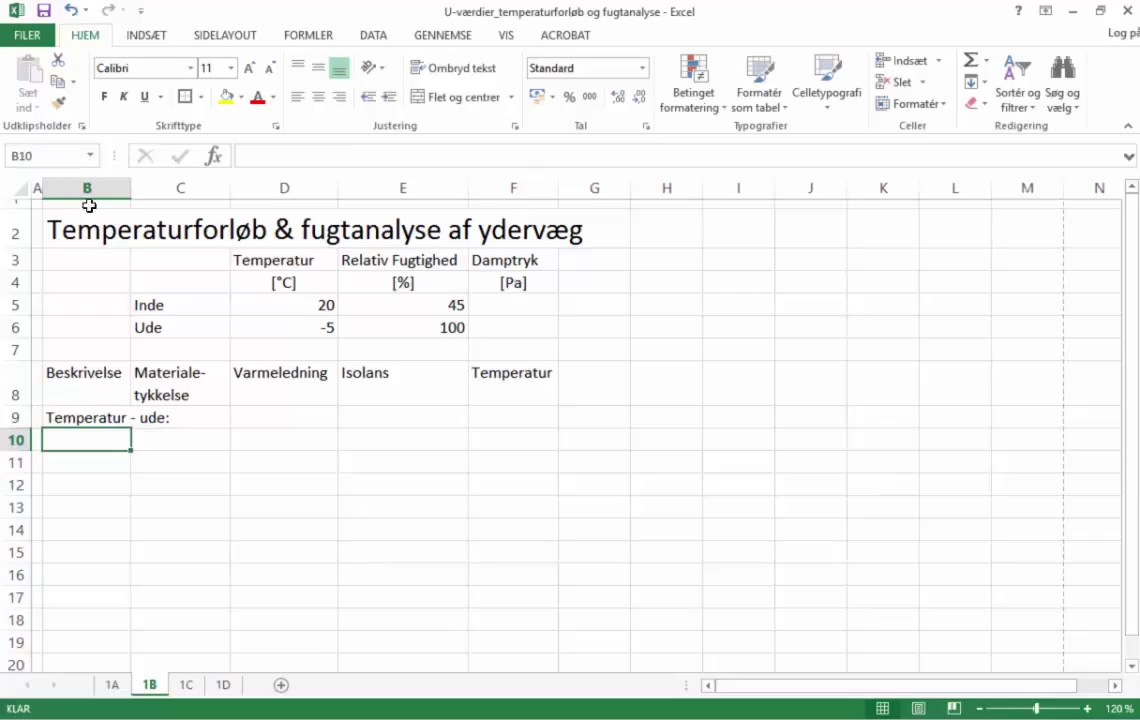
double_click(129, 188)
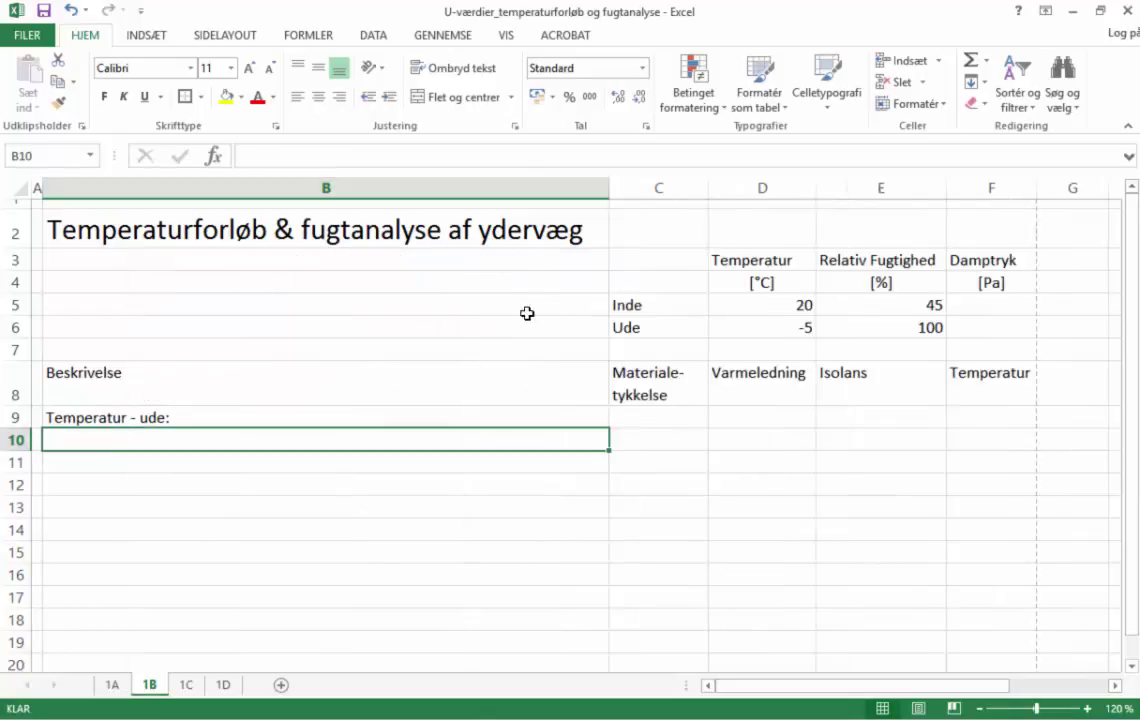
Narrow column B to about the length of its row label, and merge and centre the sheet title across B2:K2
drag(608, 188, 925, 235)
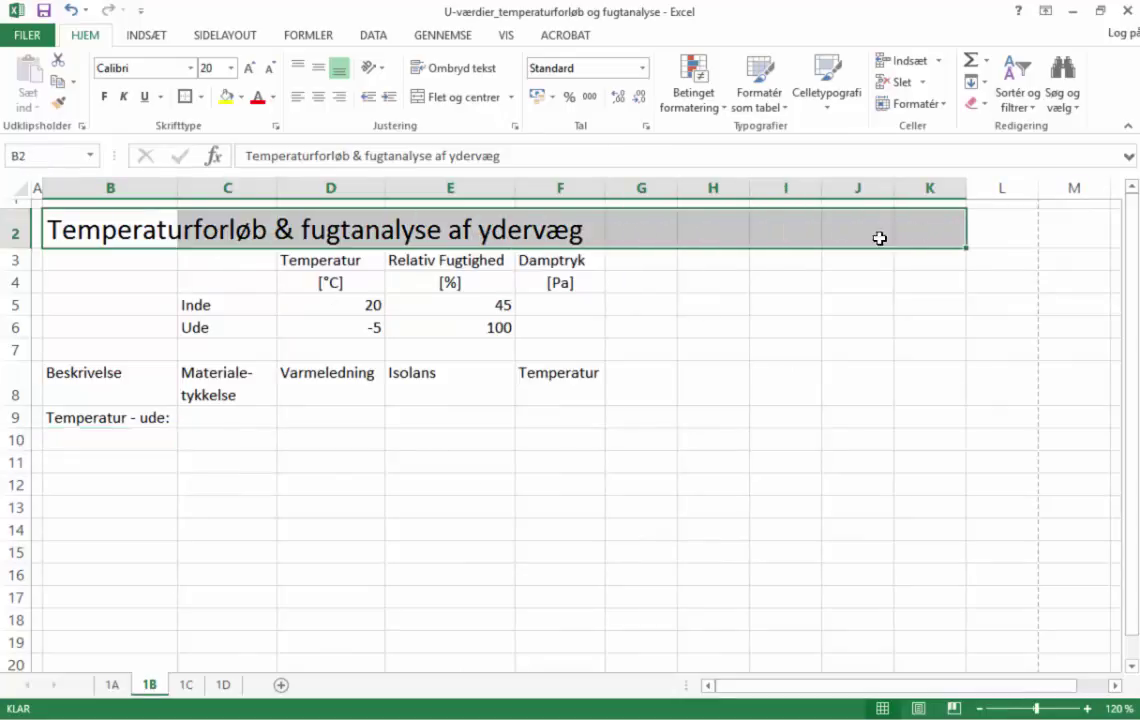
click(458, 97)
click(669, 512)
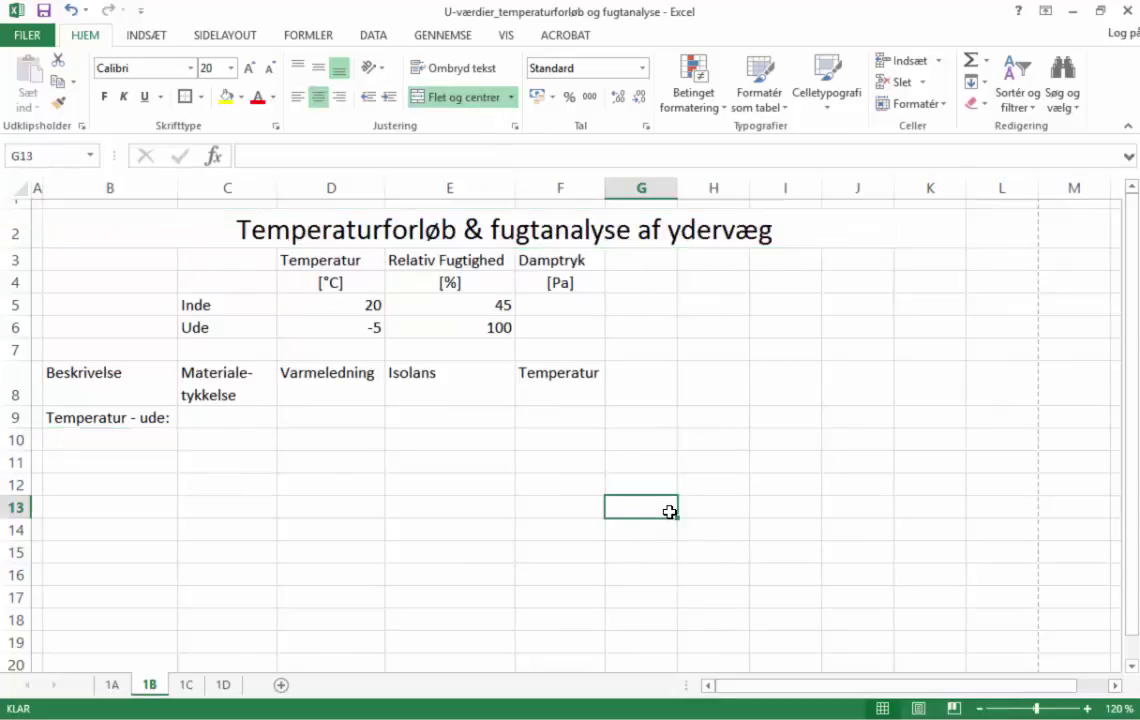
drag(181, 187, 182, 187)
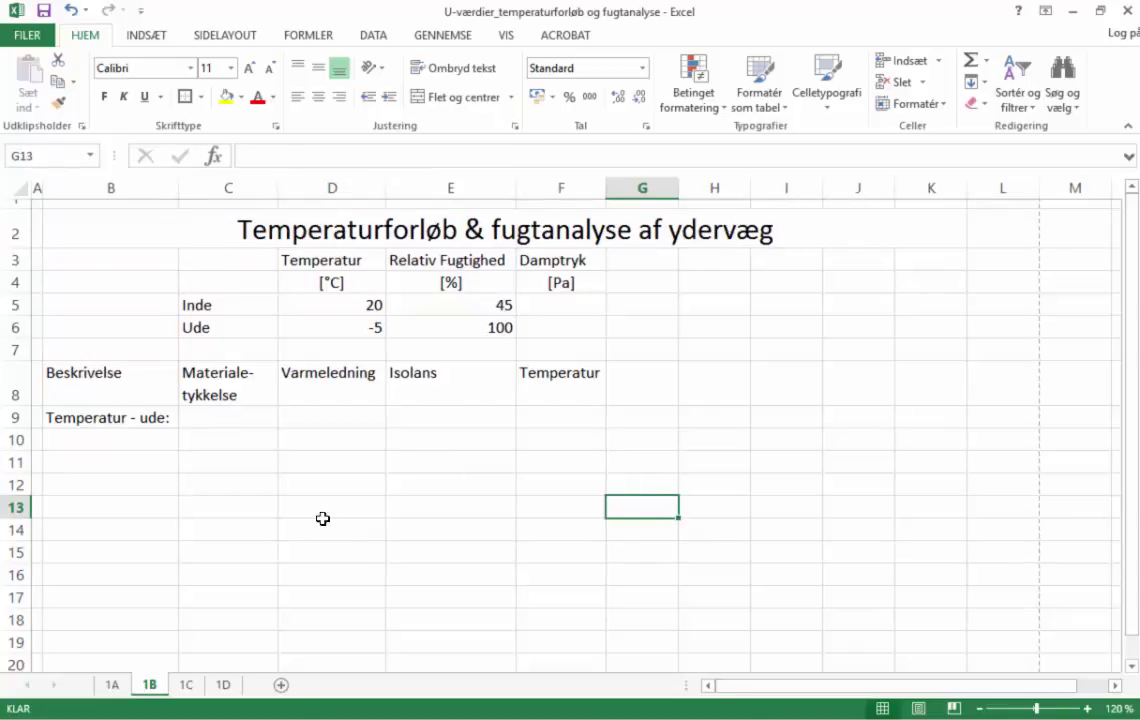
Enter the row label "Overgangsisolans (Rse):" in B10 and fit column B's width to it
scroll(323, 506, down, 1)
scroll(323, 506, up, 1)
click(145, 438)
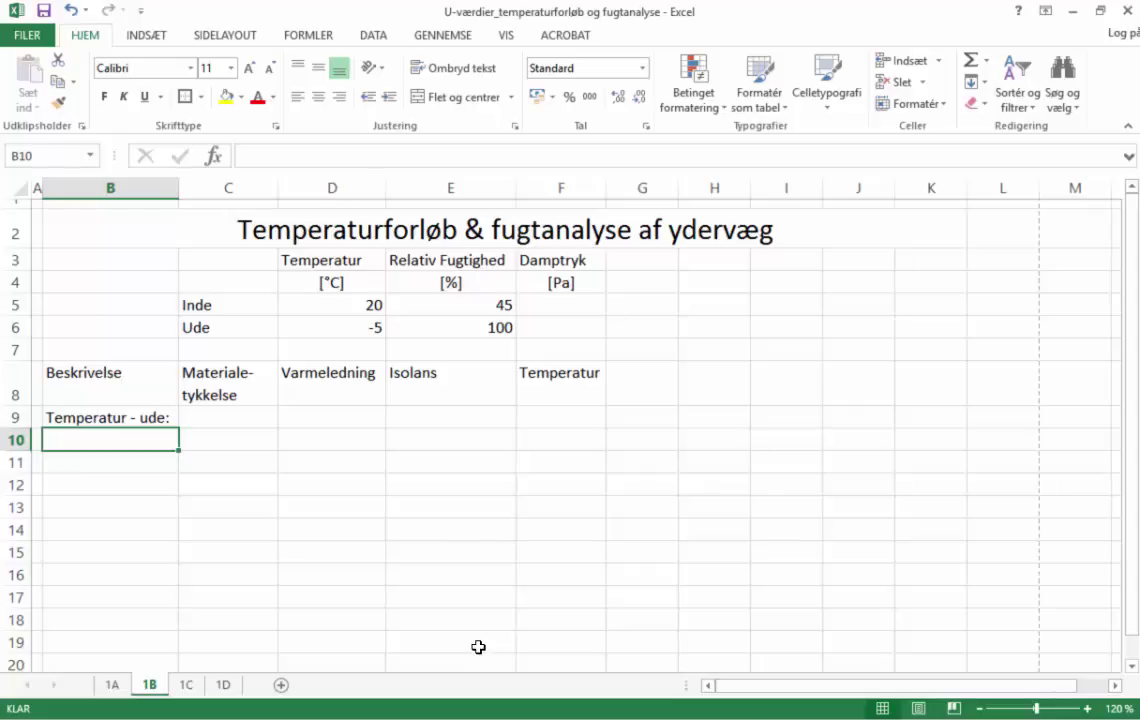
text(Overgang)
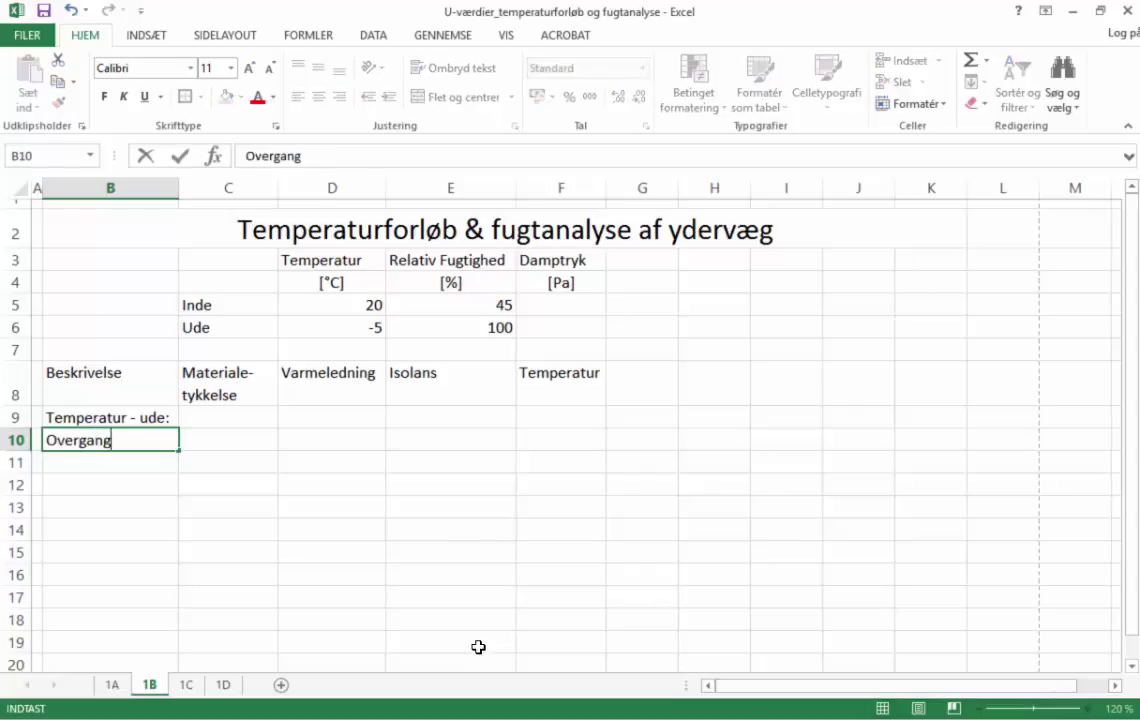
text(sisolans)
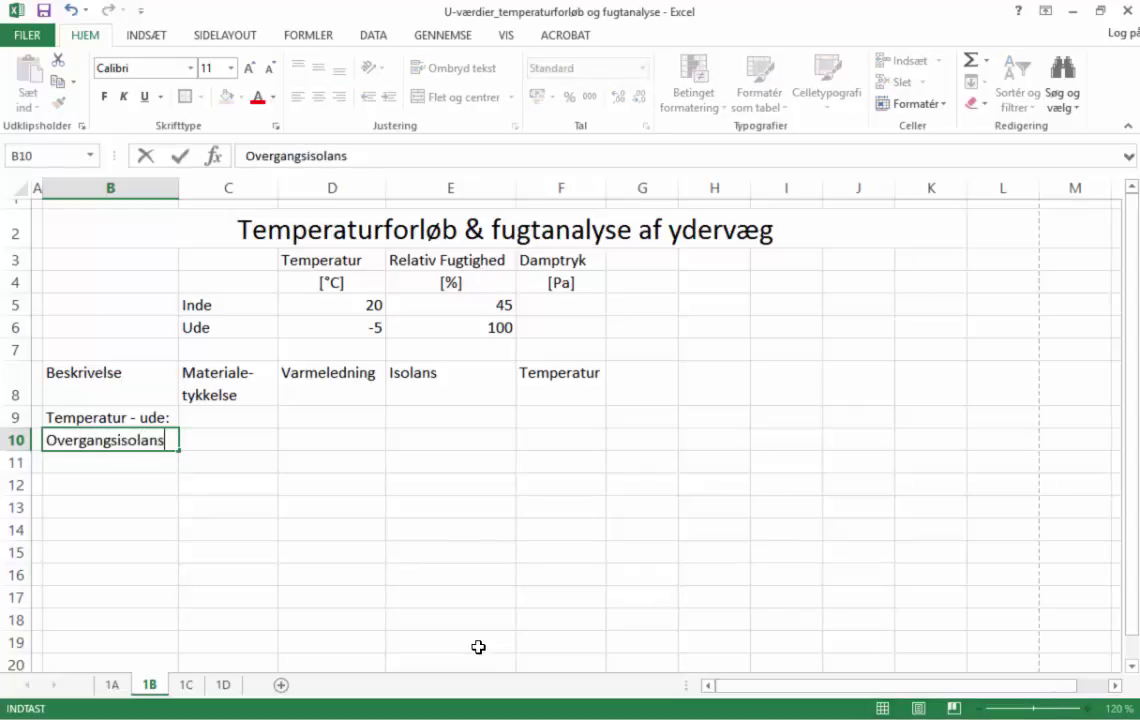
text( (Rse))
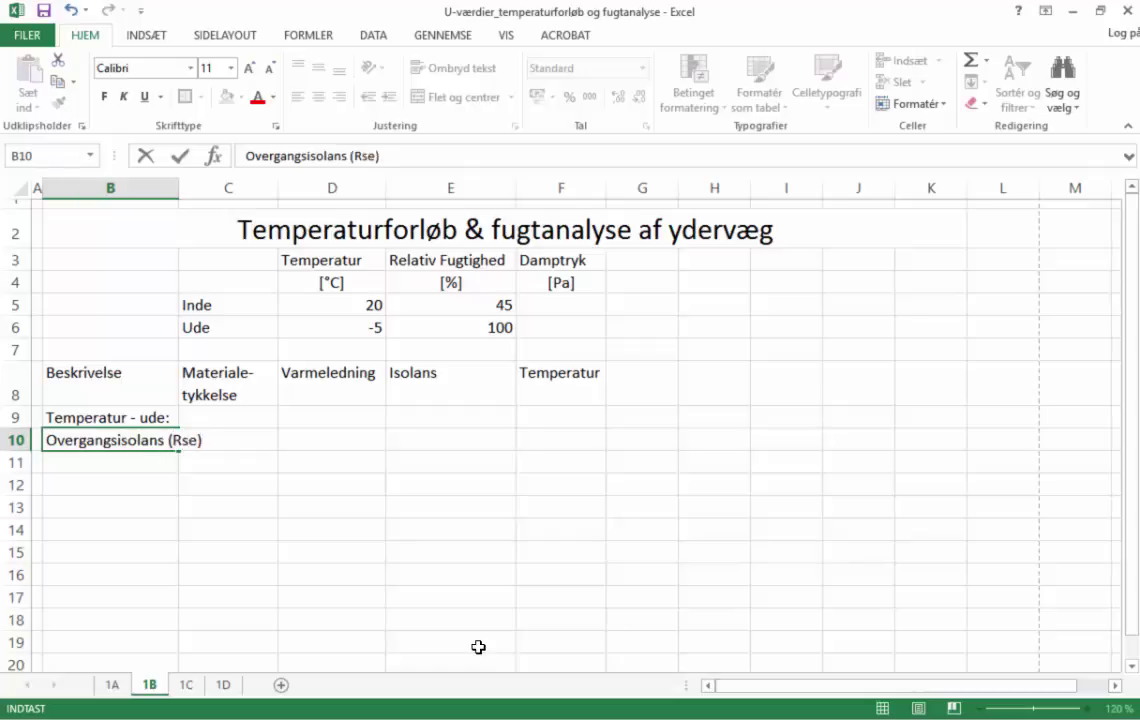
text(:)
key(Return)
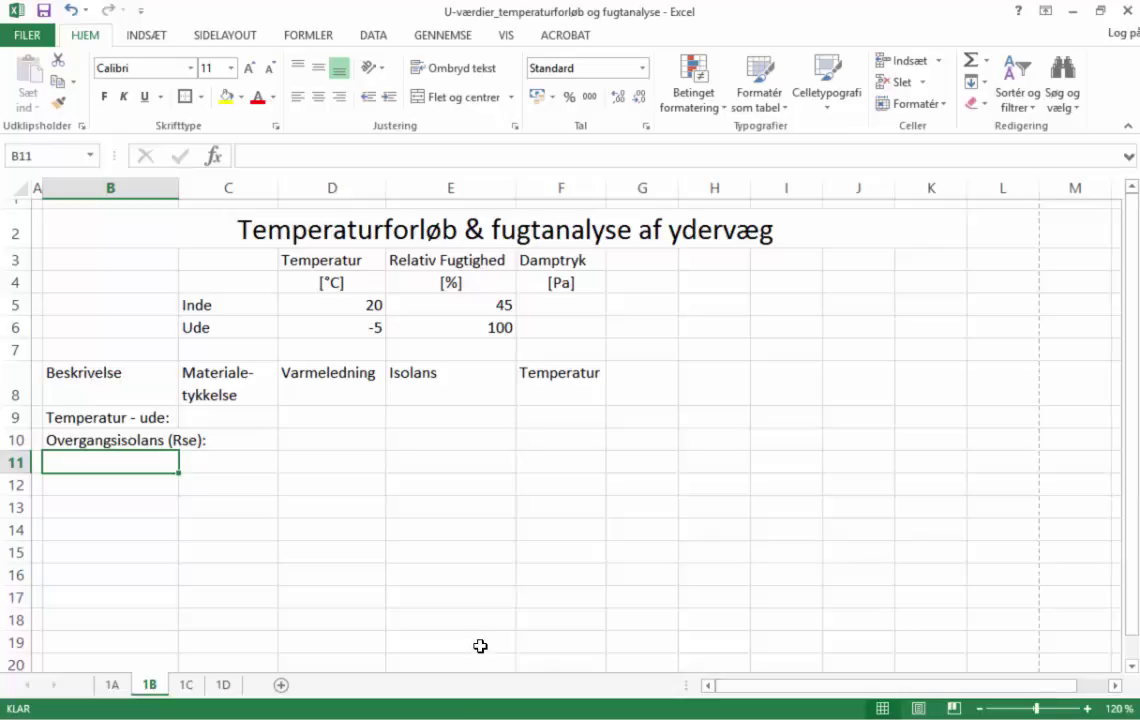
double_click(178, 194)
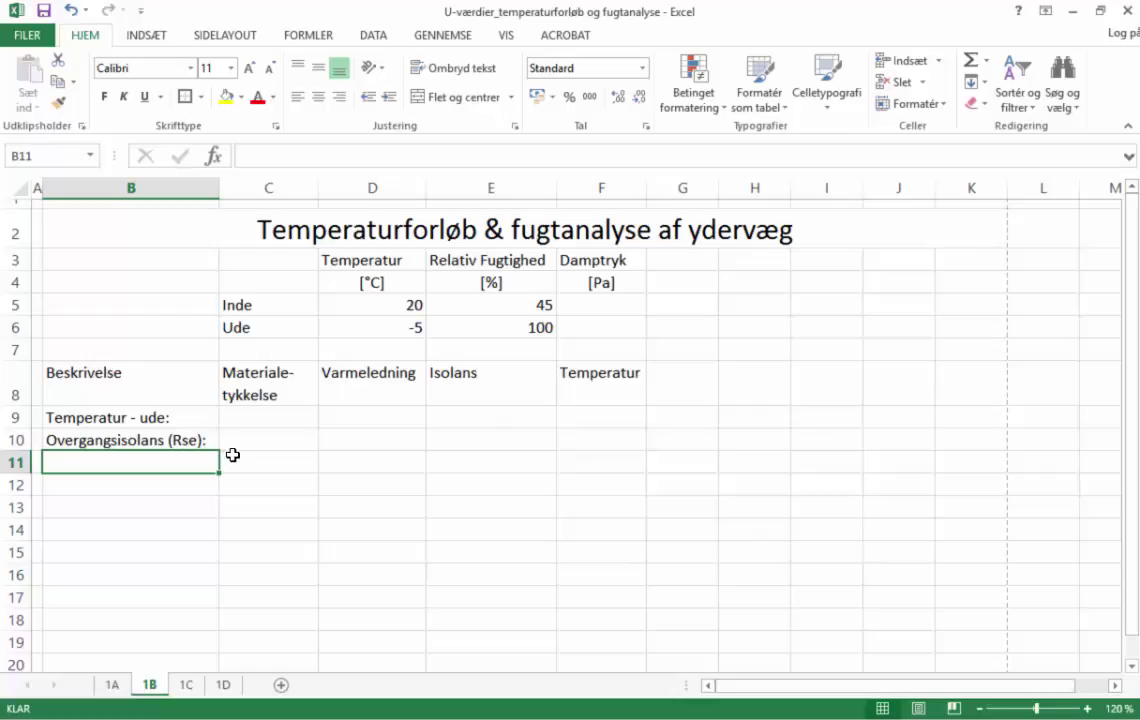
Enter the row label "Teglsten (1800 kg/m³):" in B11
click(262, 442)
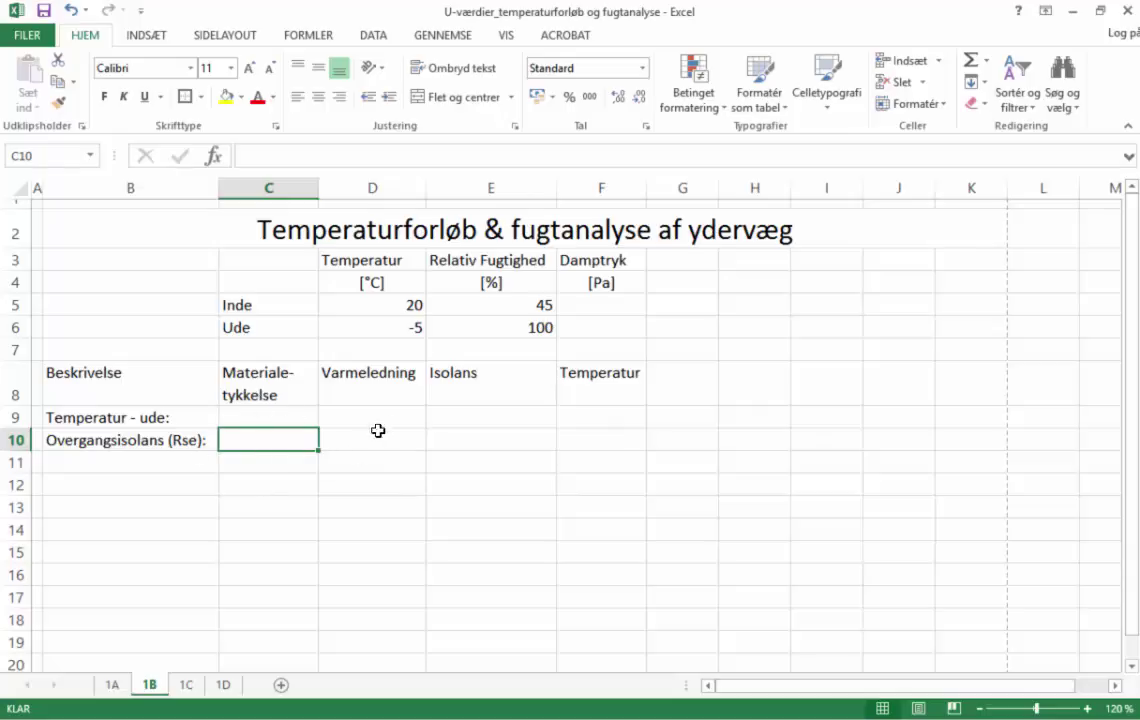
click(109, 461)
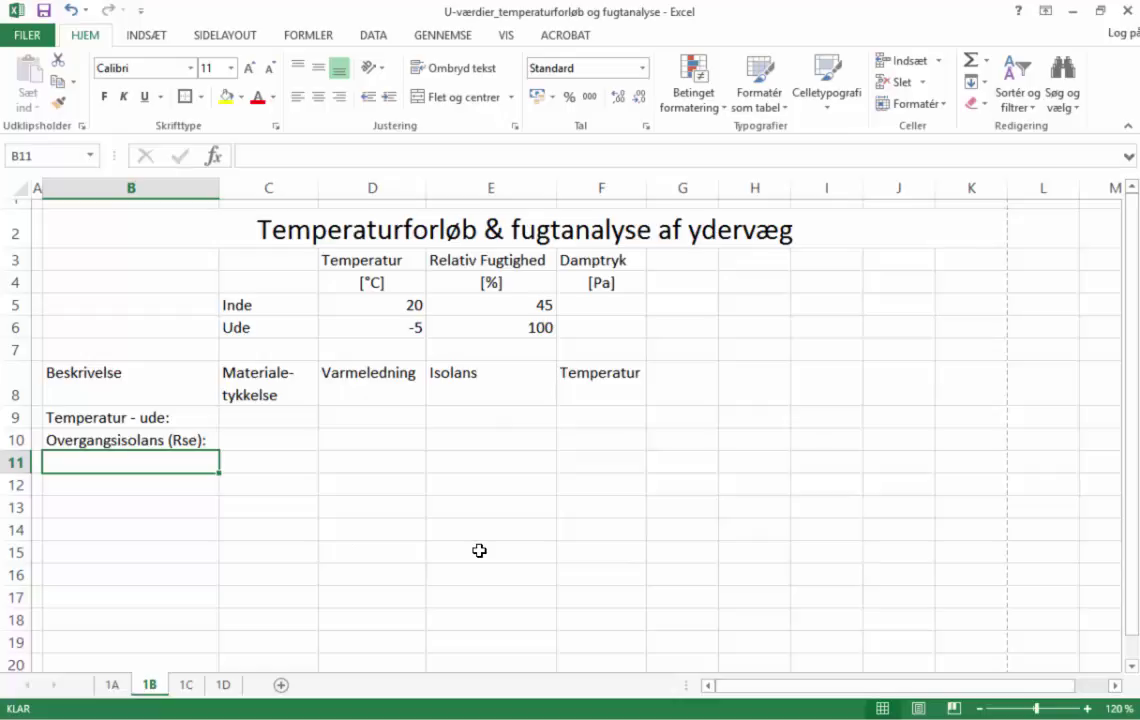
text(Teglsten)
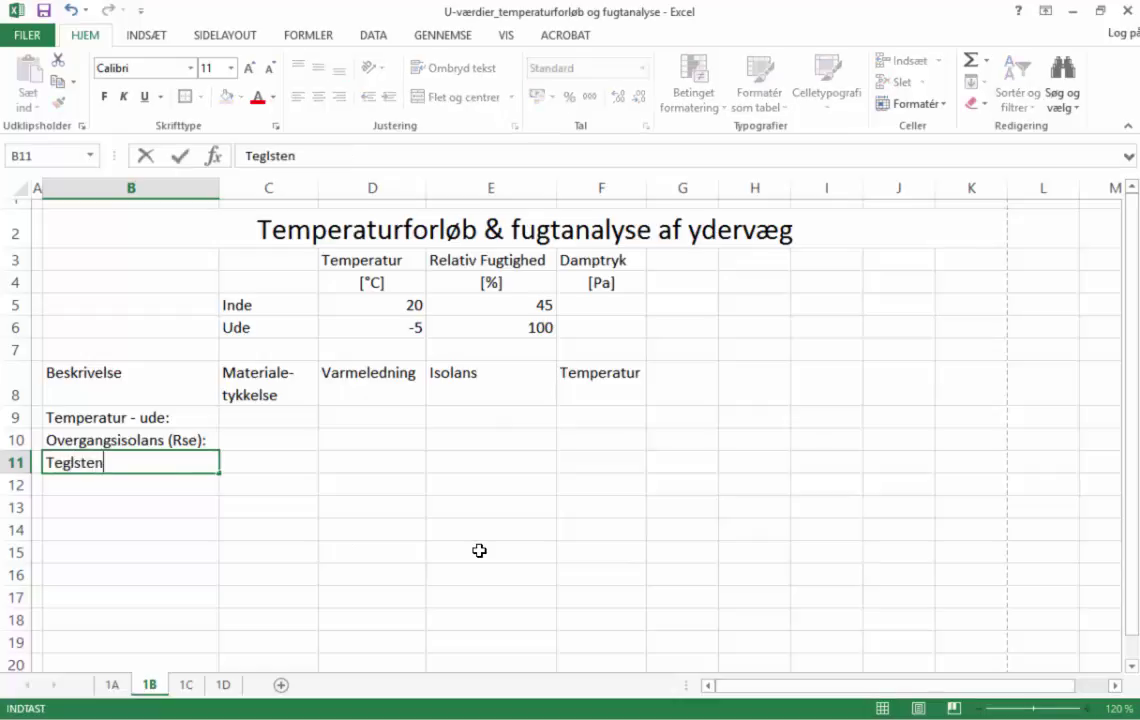
text( (1800)
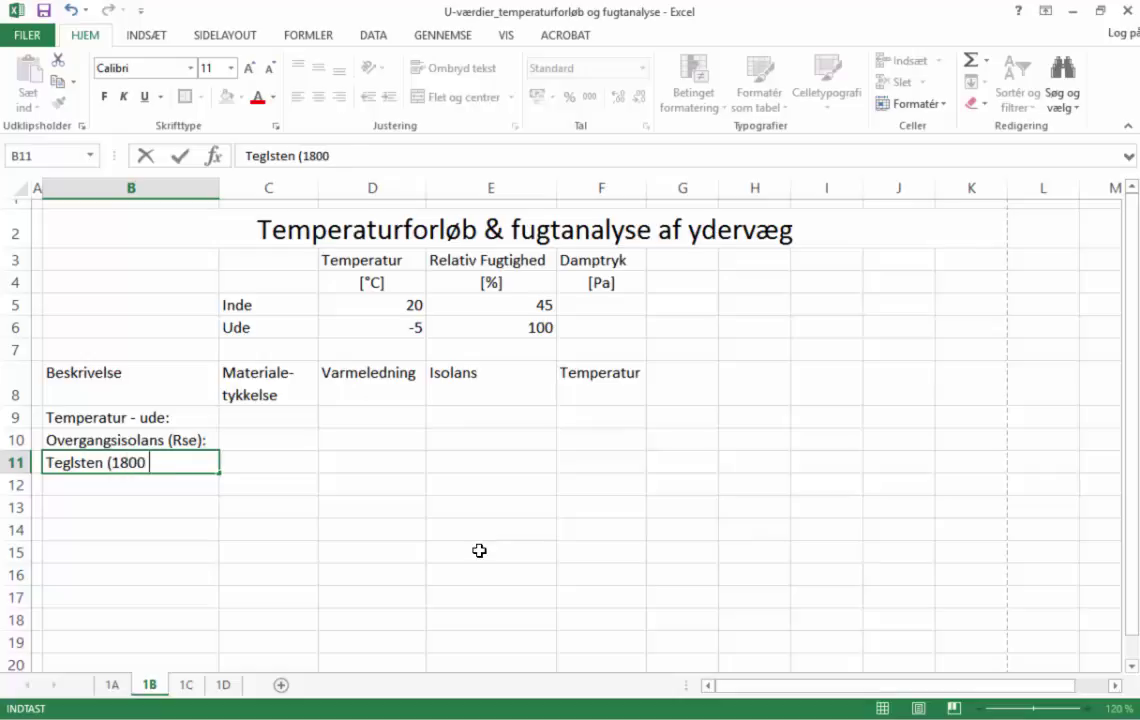
text( kg/m³)
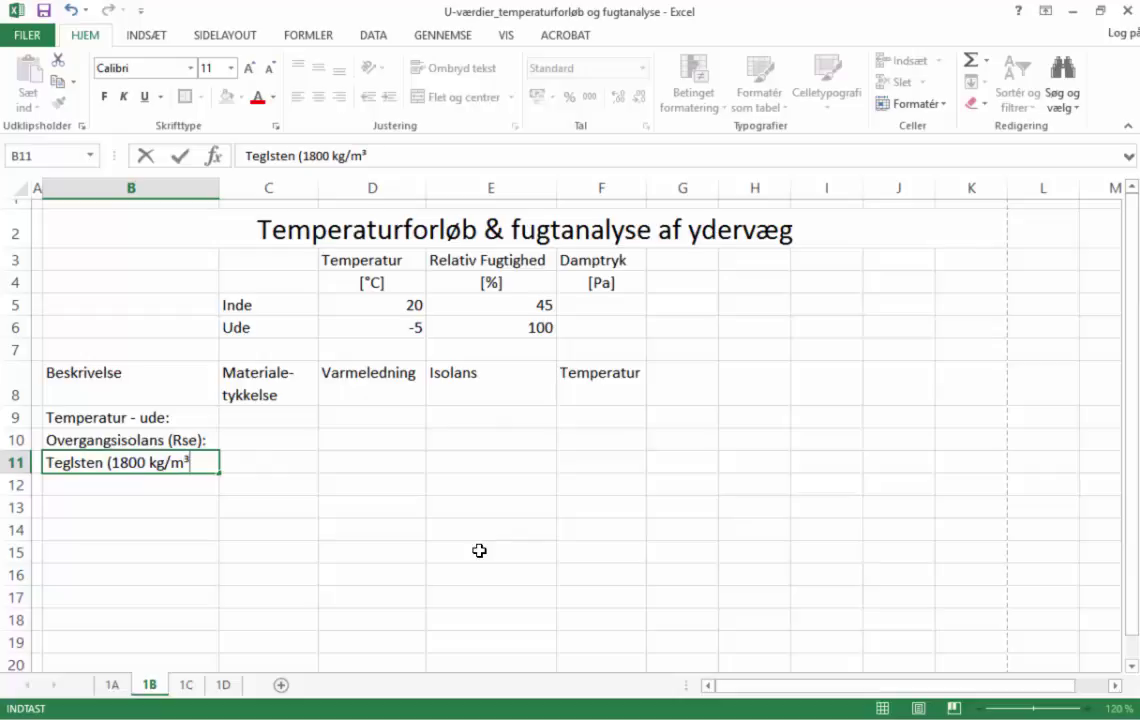
text():)
key(Return)
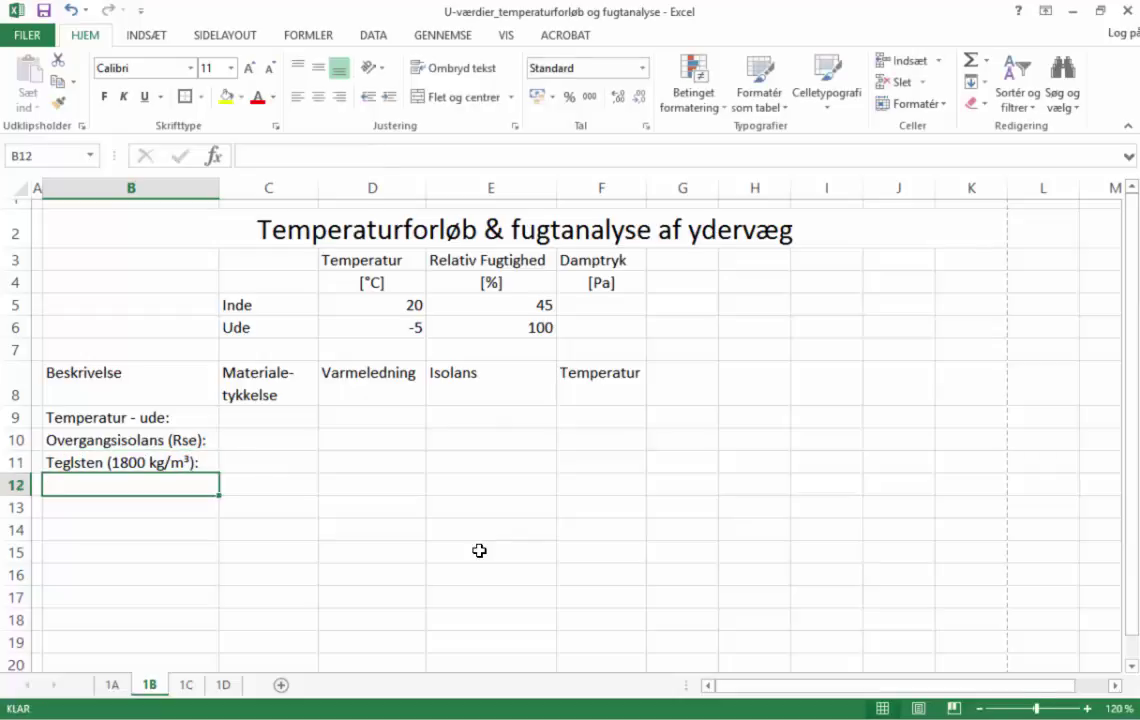
Enter the row label "Overgangsisolans (Rsi):" in B12
text(Overgangsisolans (Rse):)
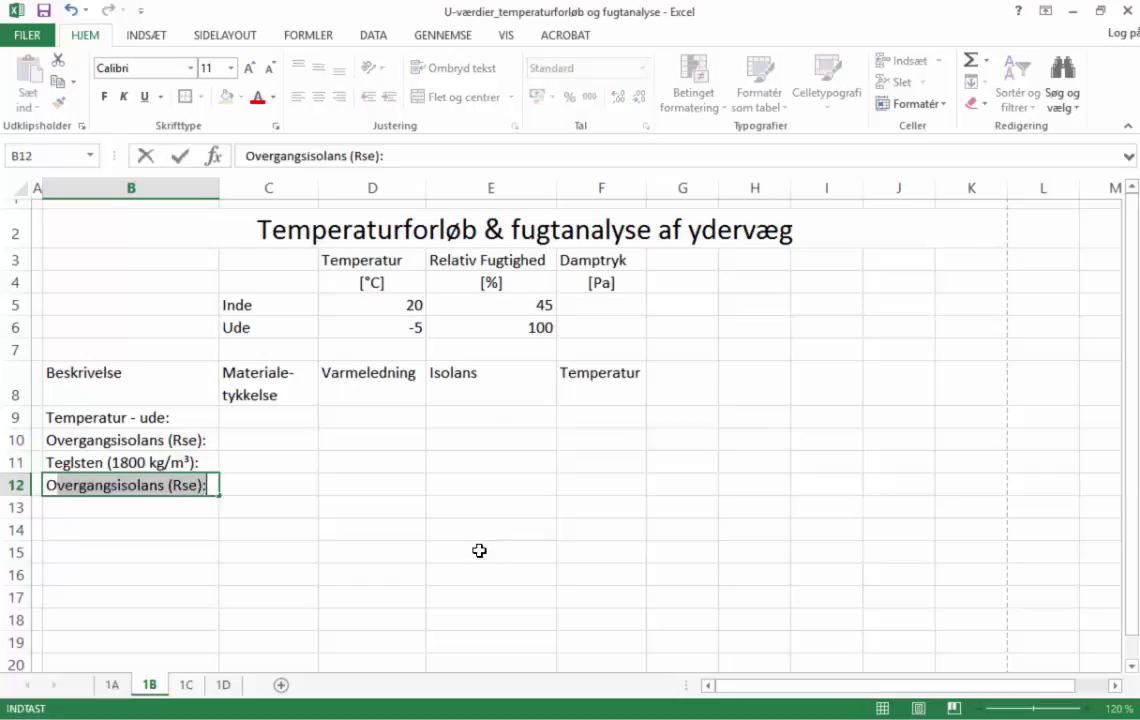
key(Return)
click(197, 487)
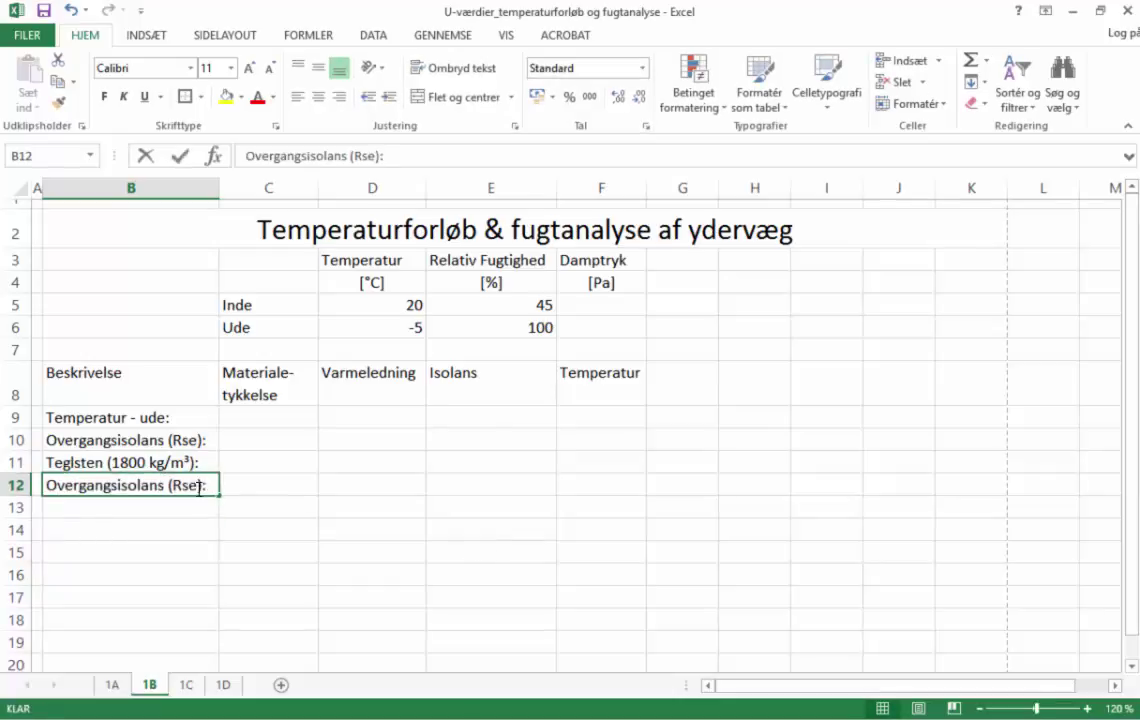
double_click(197, 487)
key(BackSpace)
text(i)
key(Return)
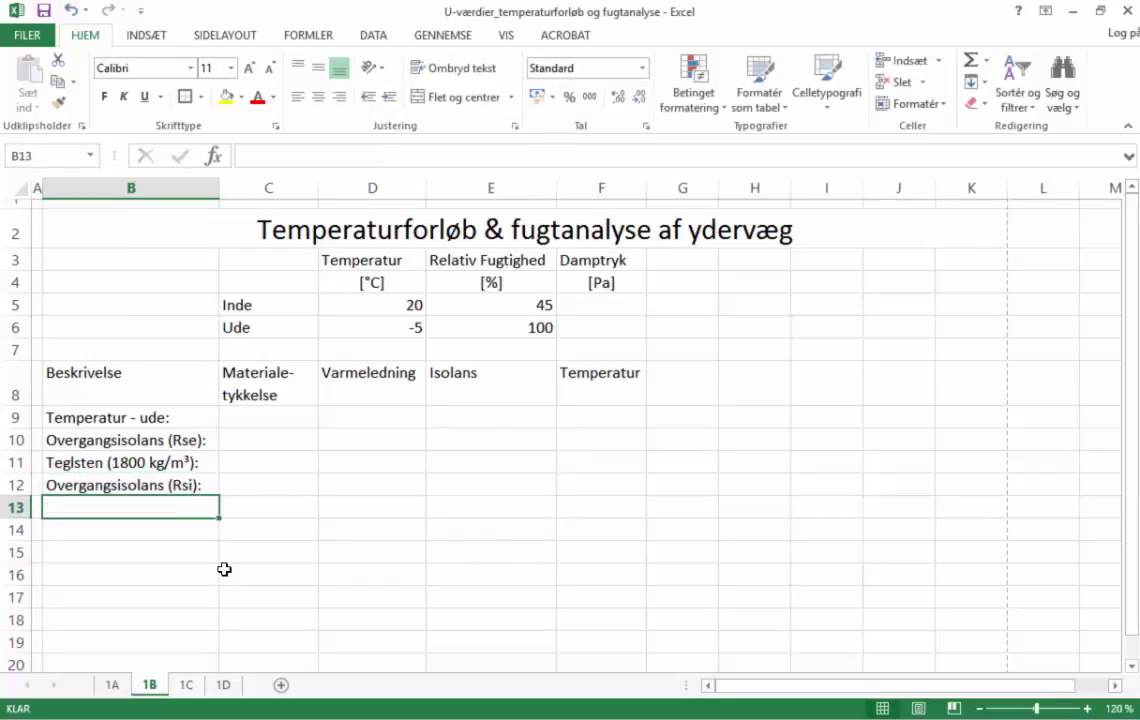
Link the outdoor temperature in F9 to the conditions table with the formula =D6
key(Up)
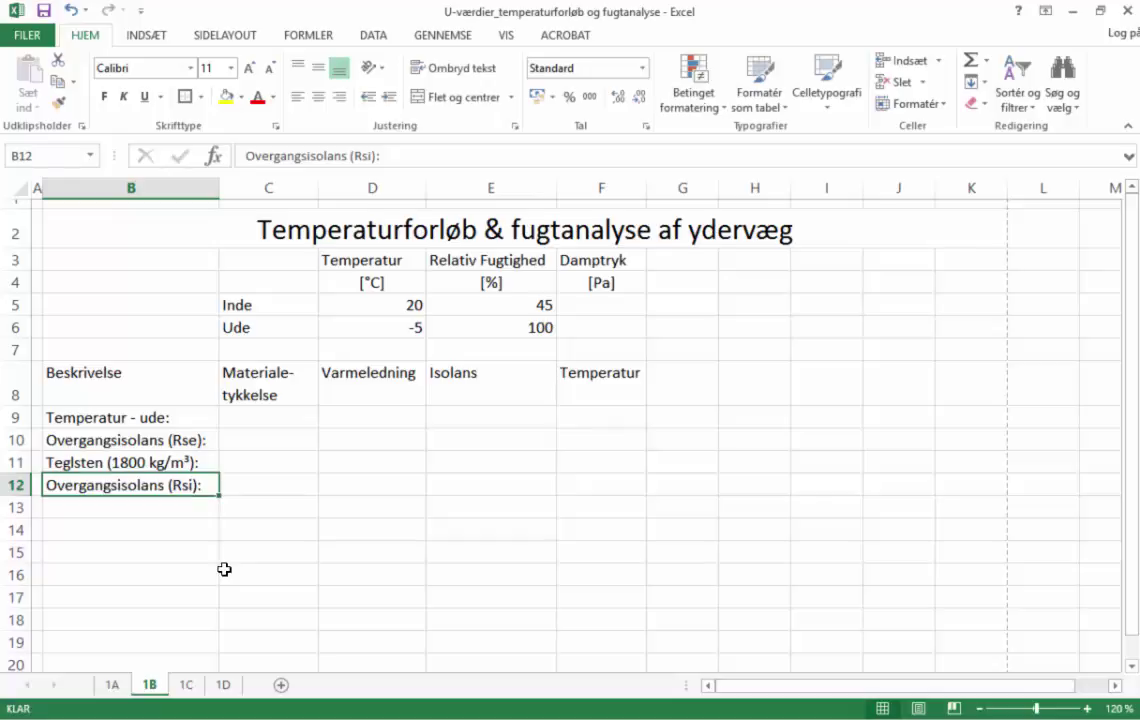
key(Right)
key(Right)
key(Left)
key(Left)
key(Up)
key(Up)
key(Up)
key(Right)
key(Right)
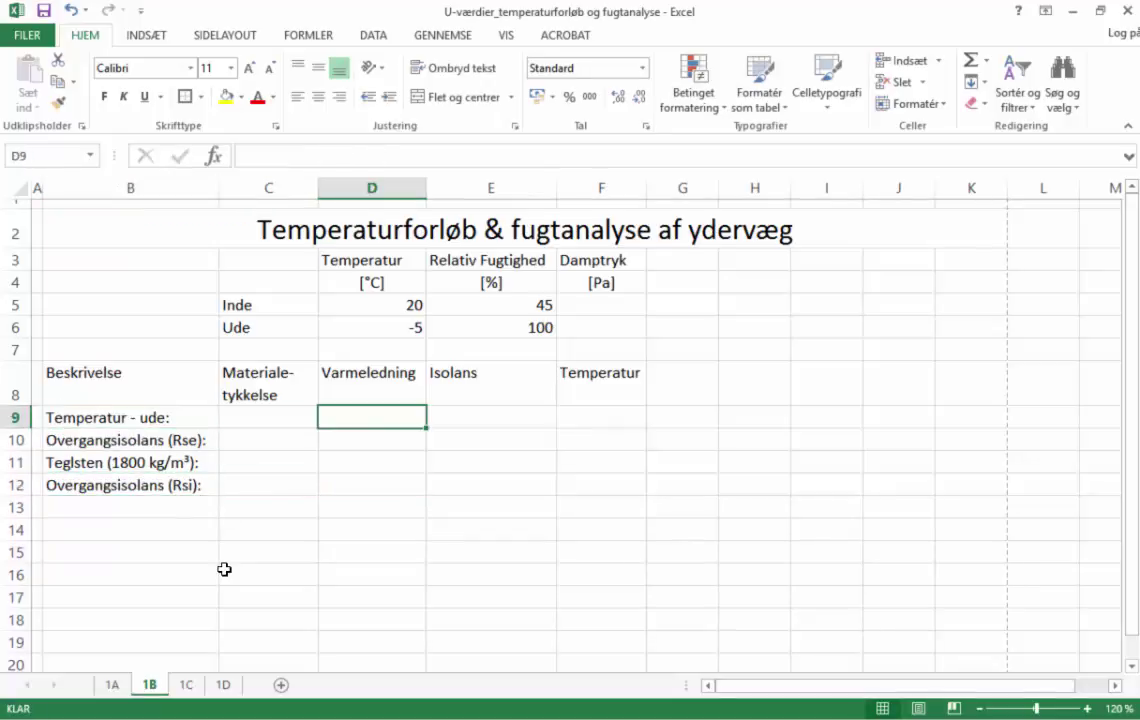
key(Right)
key(Right)
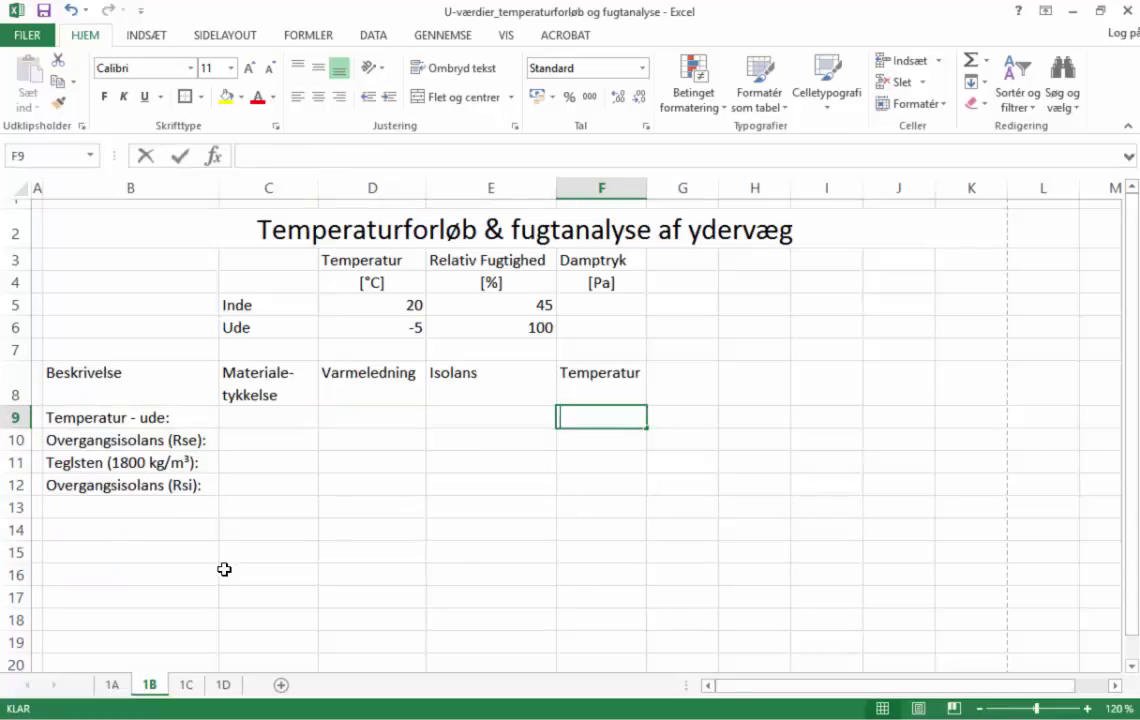
text(=)
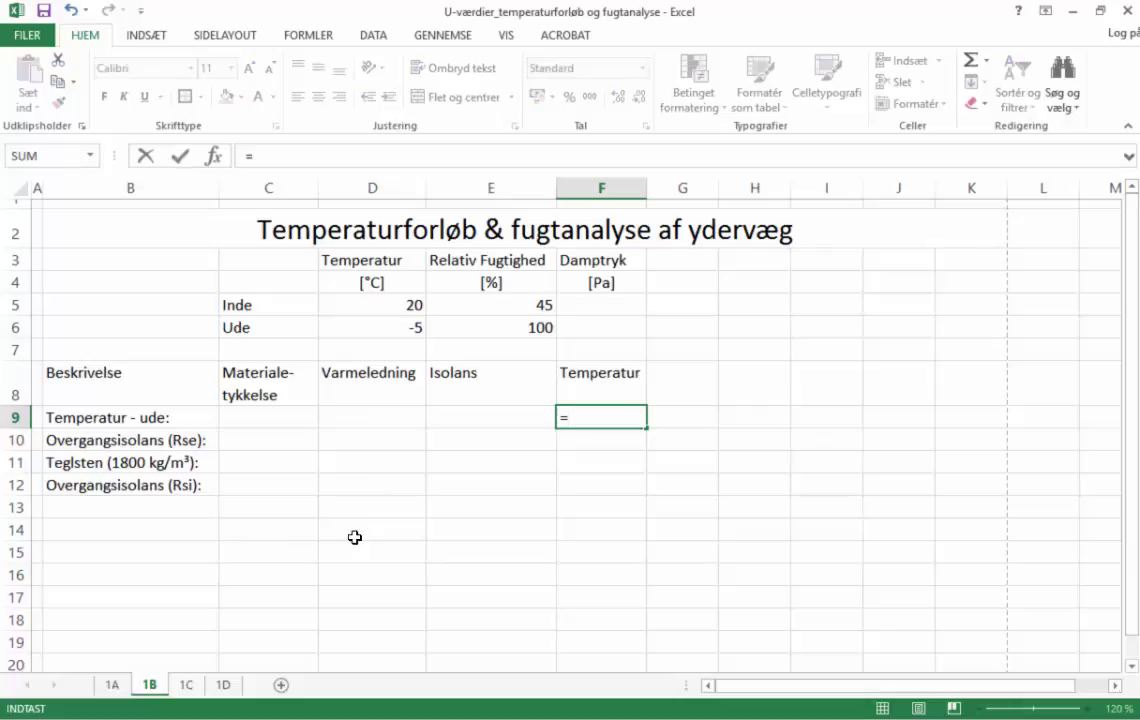
click(407, 330)
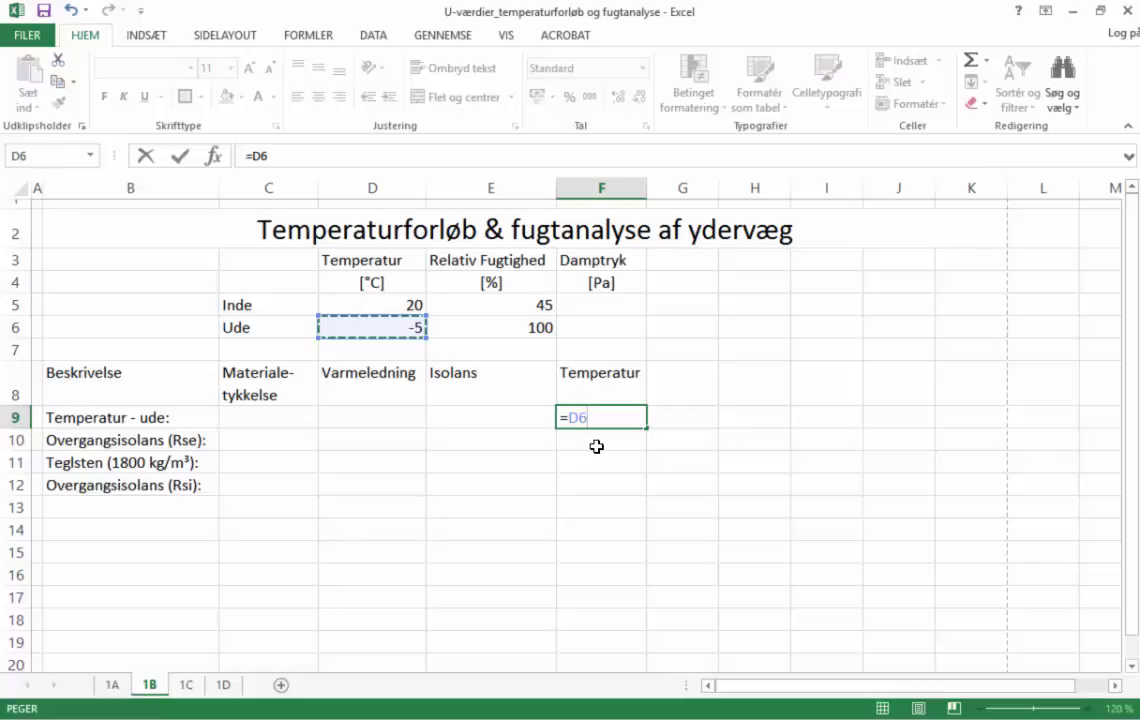
key(Return)
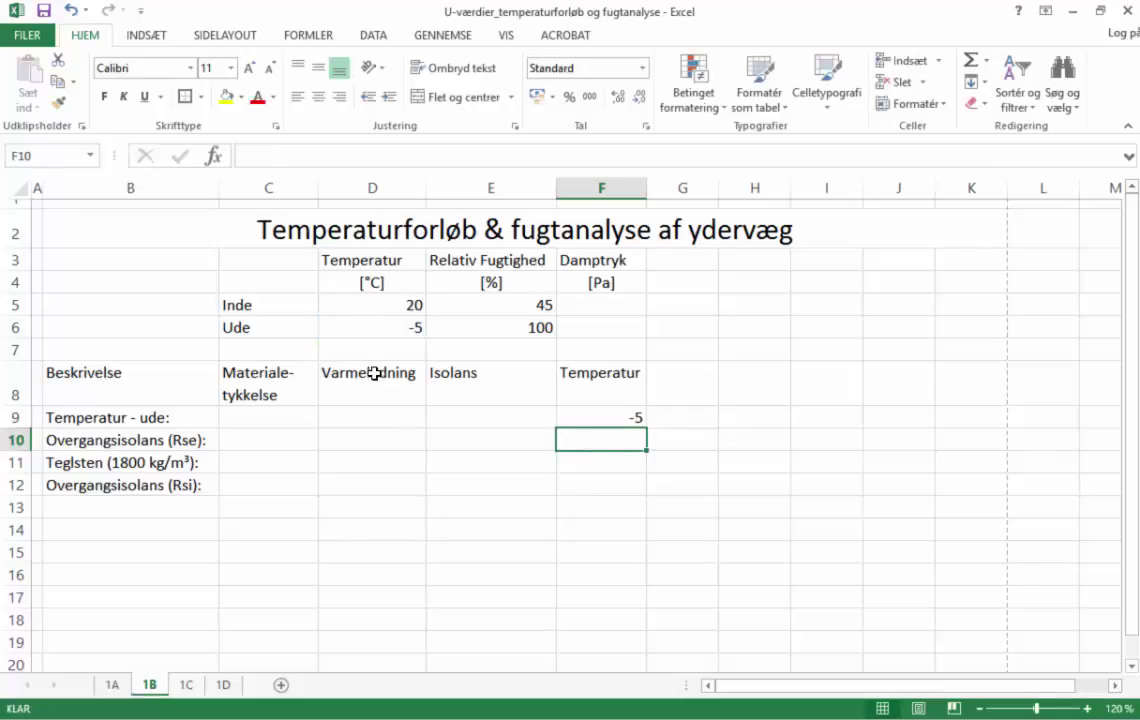
Test the temperature link by setting D6 to -12, and set D6 back to -5
click(415, 332)
text(-12)
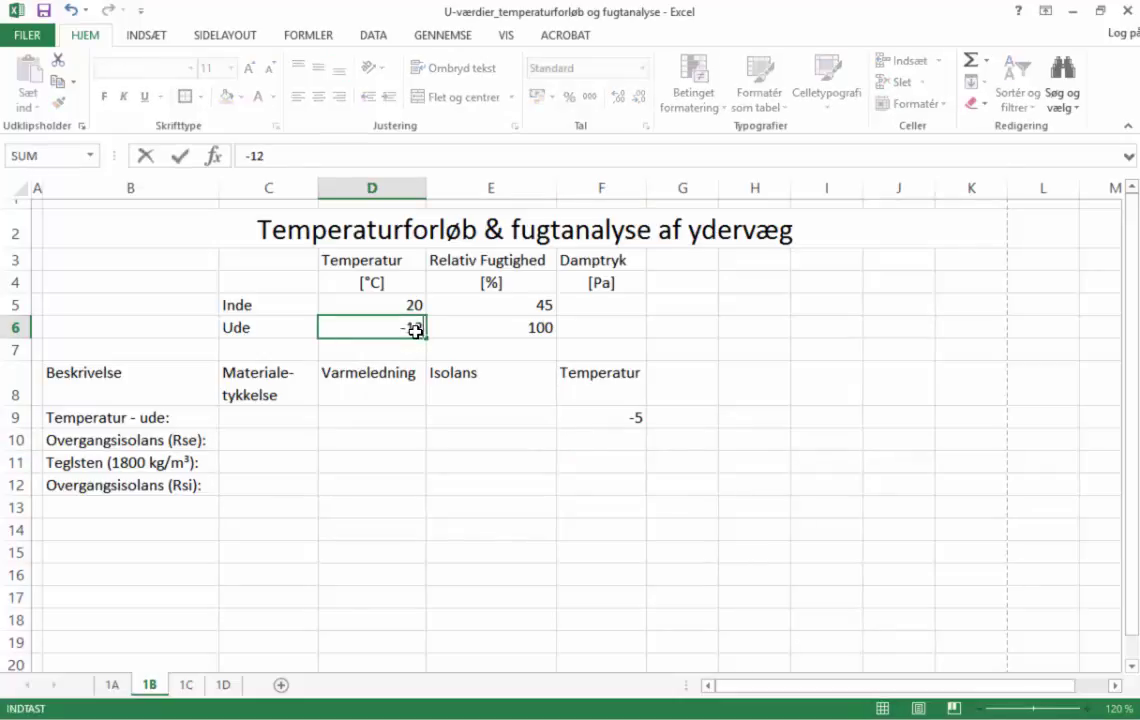
key(Return)
click(415, 332)
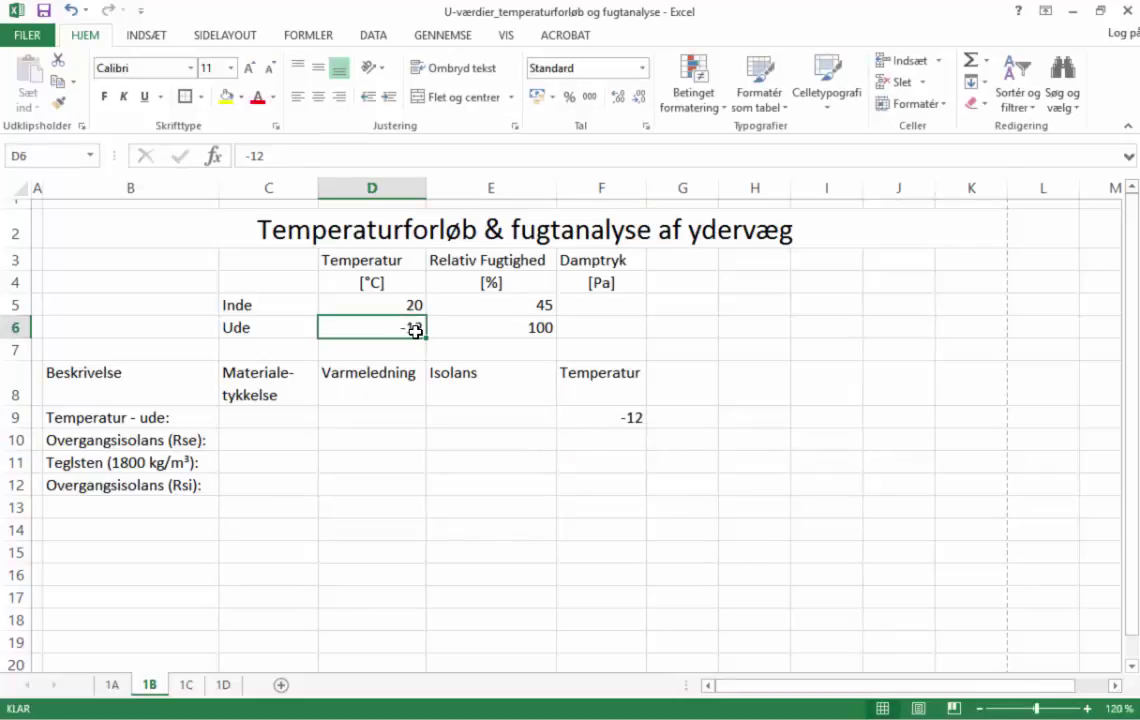
text(-5)
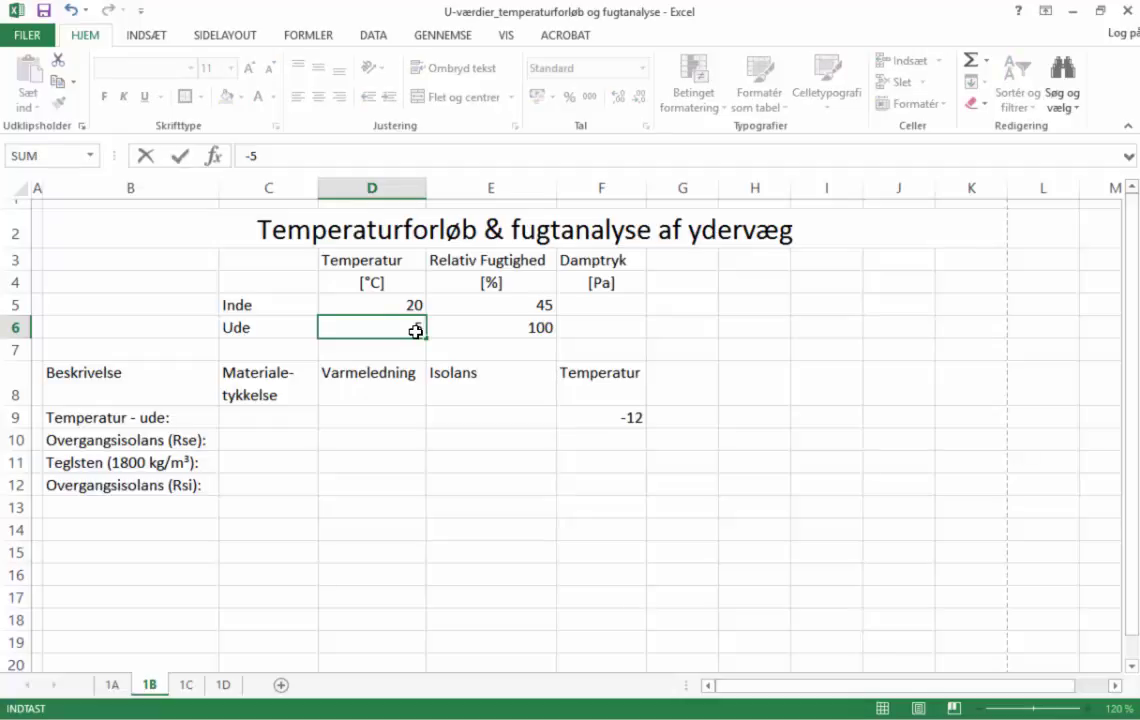
key(Return)
click(770, 466)
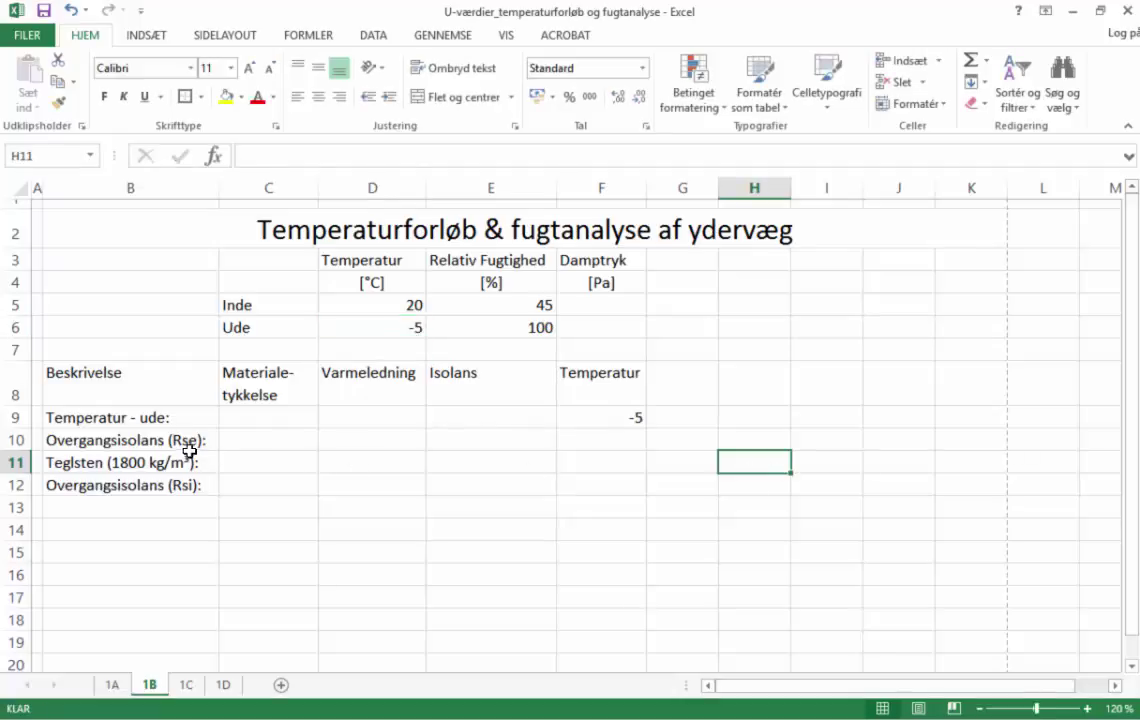
Enter the isolans value 0,04 in E10 for the Overgangsisolans (Rse) row
click(491, 437)
text(0,)
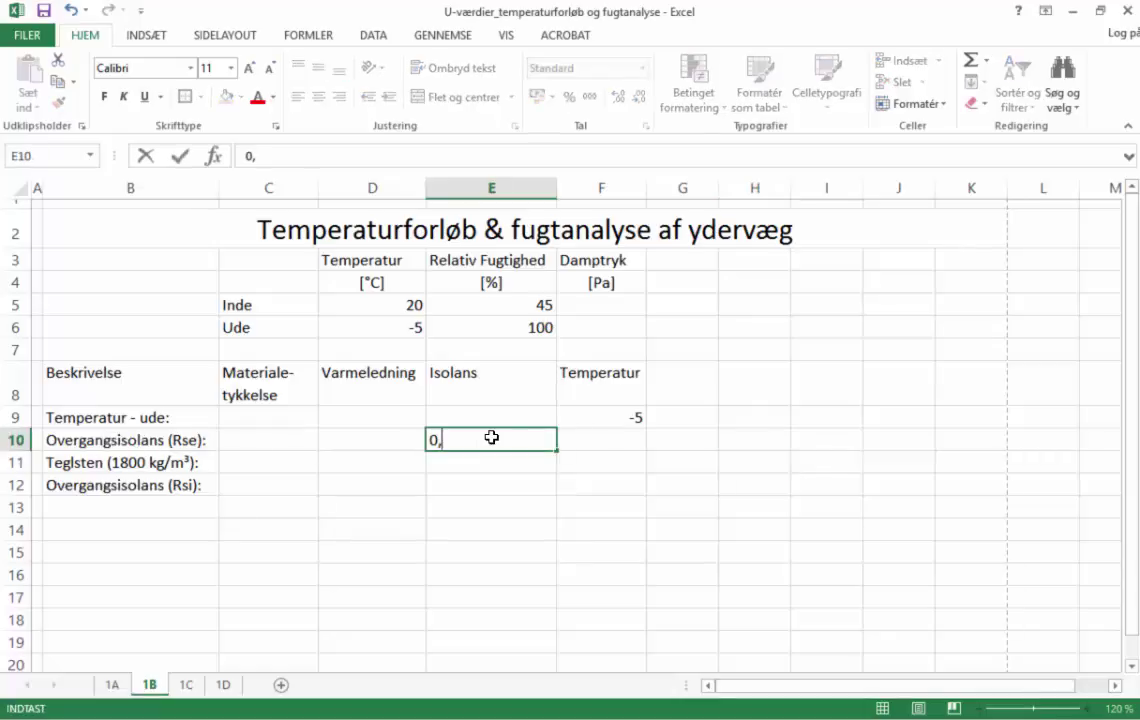
text(04)
key(Return)
click(652, 505)
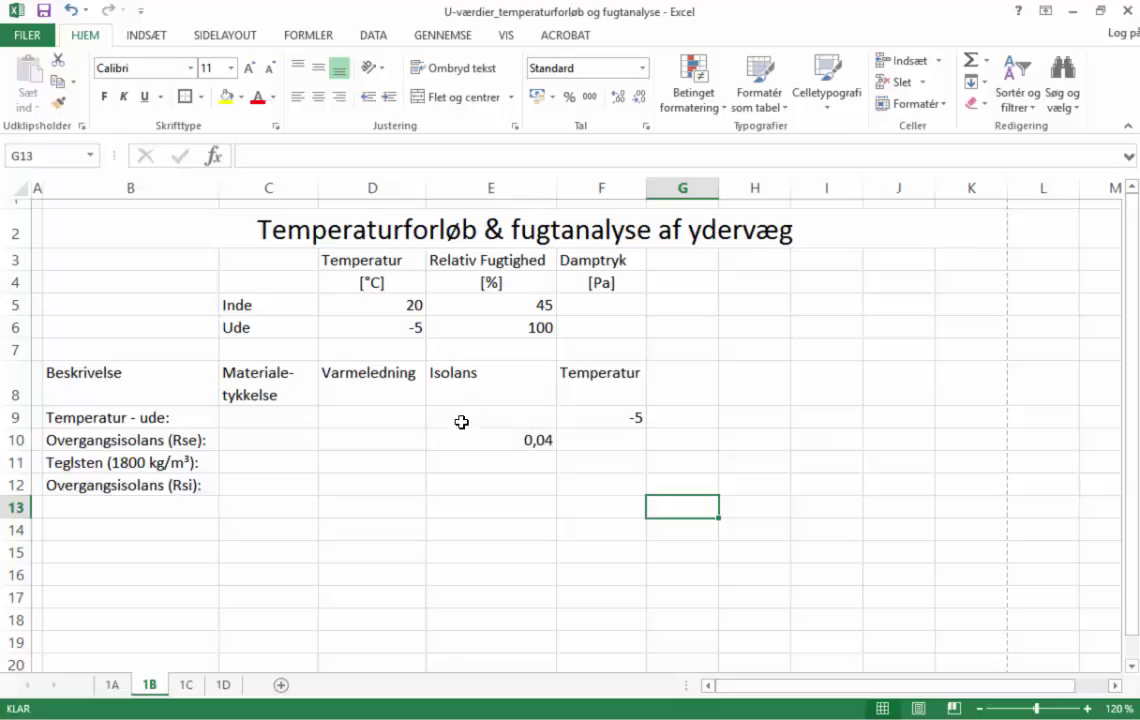
drag(160, 420, 588, 494)
drag(353, 502, 354, 516)
key(ctrl+z)
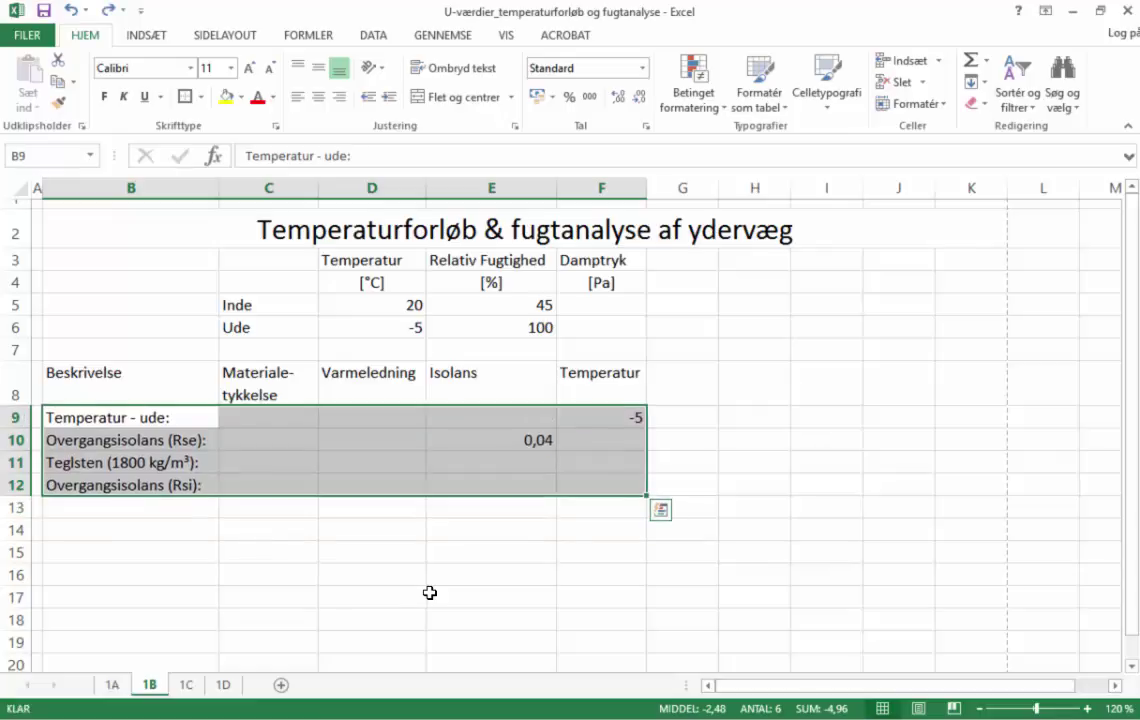
click(440, 593)
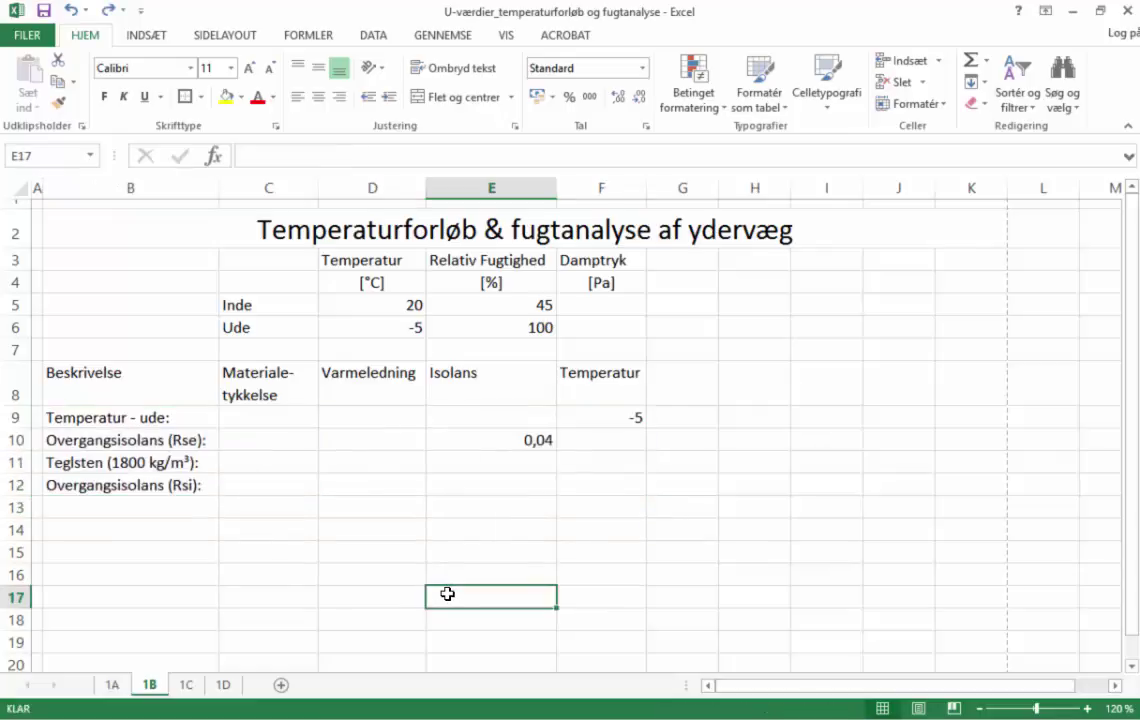
Insert a blank row above the "Temperatur - ude:" row, directly beneath the layer table headings
click(13, 418)
right_click(13, 418)
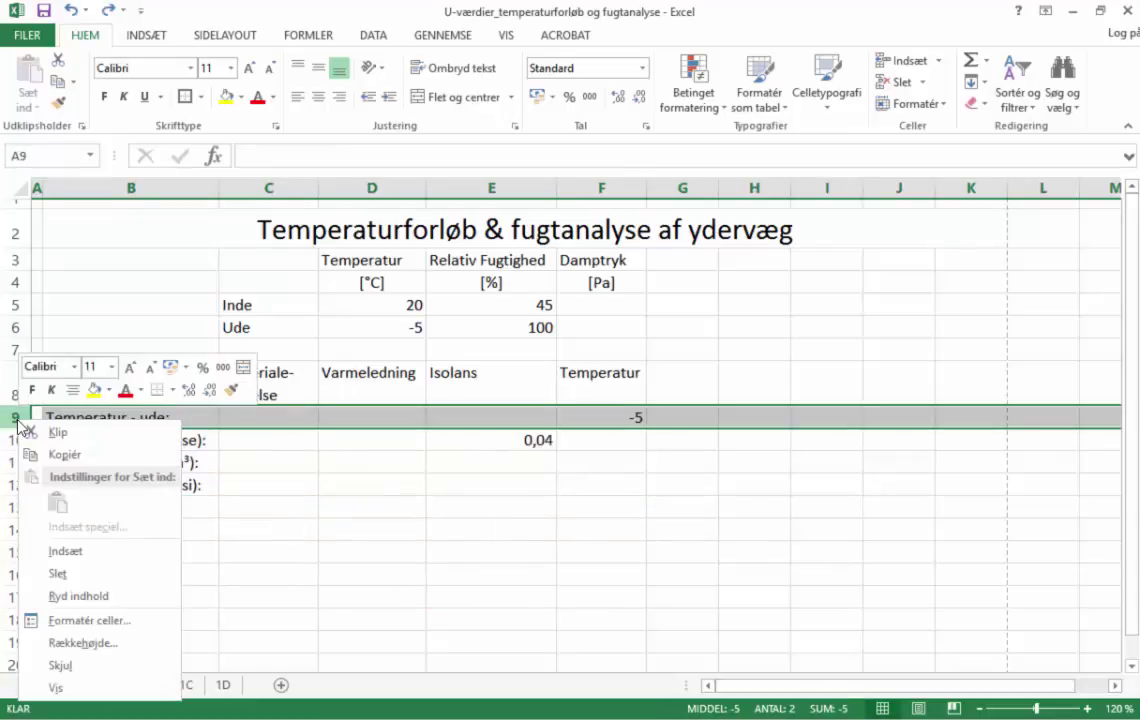
click(71, 552)
click(455, 603)
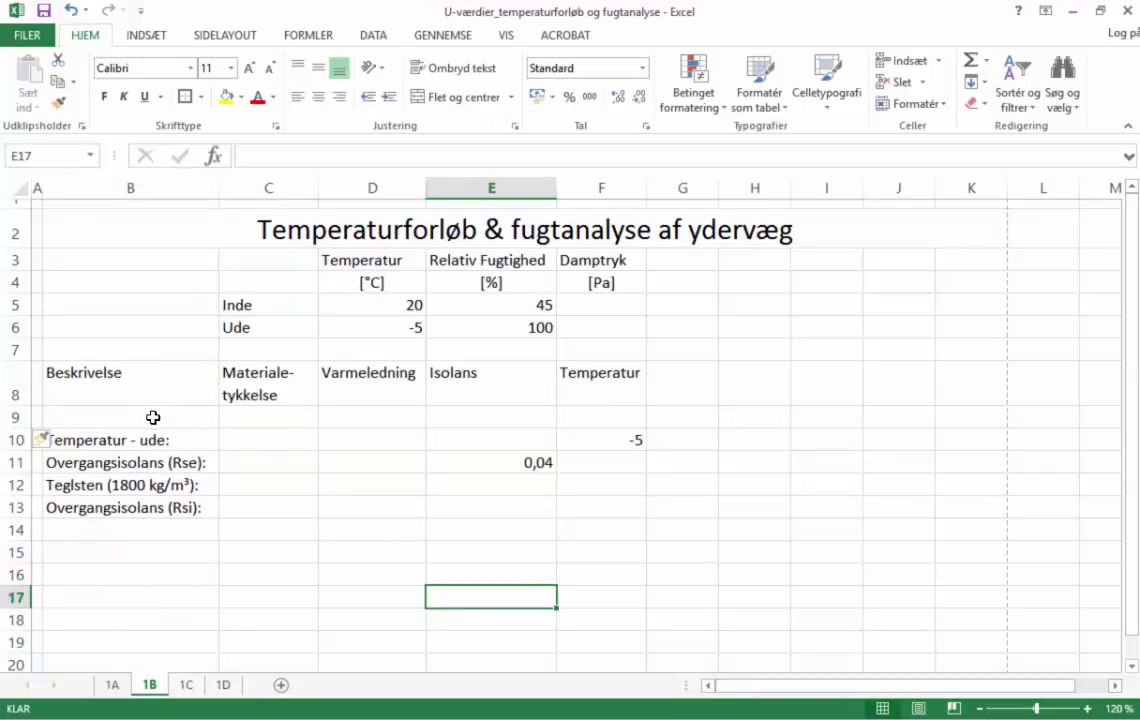
Enter the units [m] in C9 for Materialetykkelse and [W/(mK)] in D9 for Varmeledning
click(282, 418)
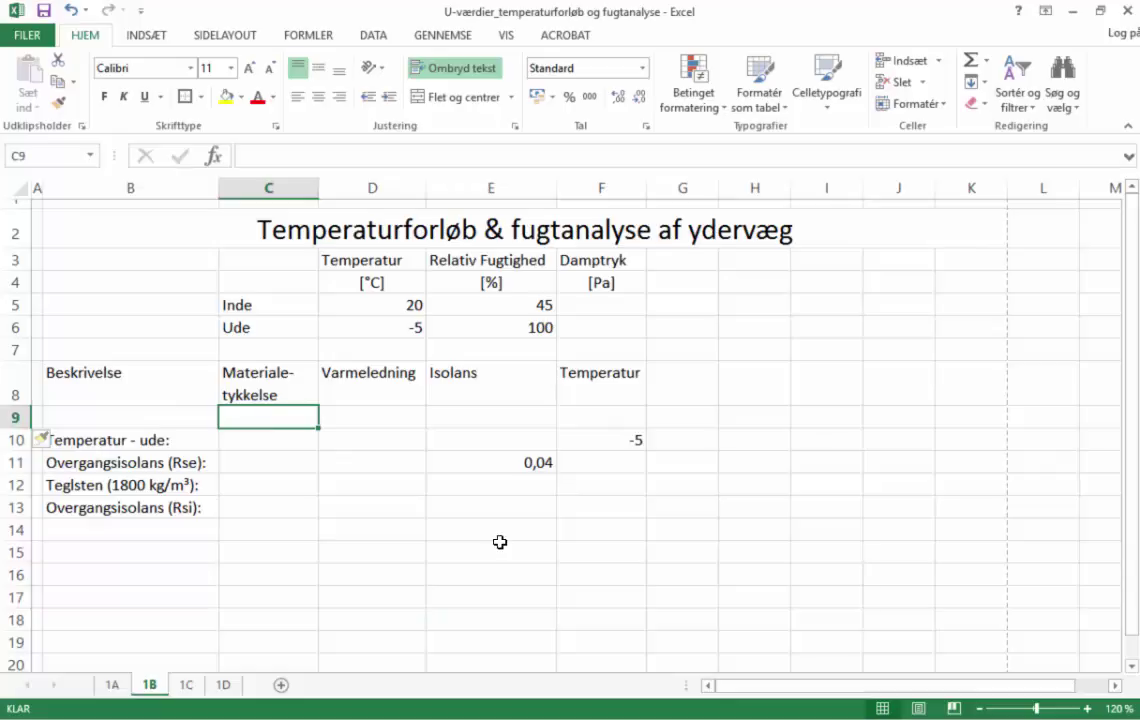
text([)
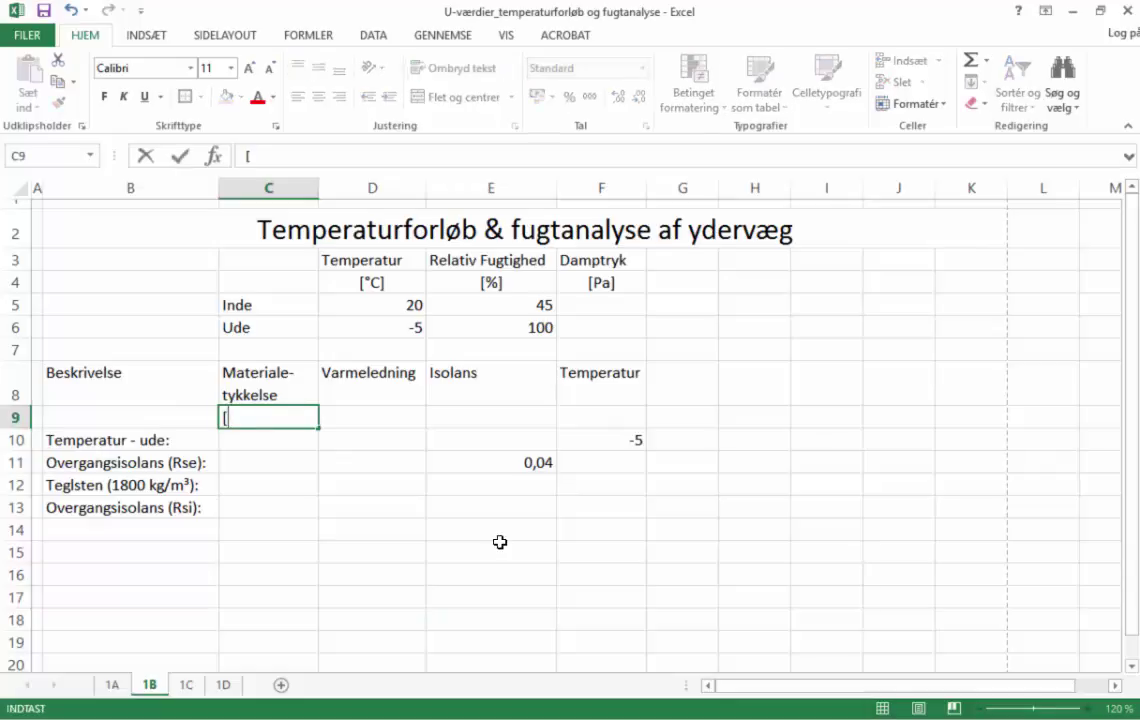
text(m])
key(Tab)
text([)
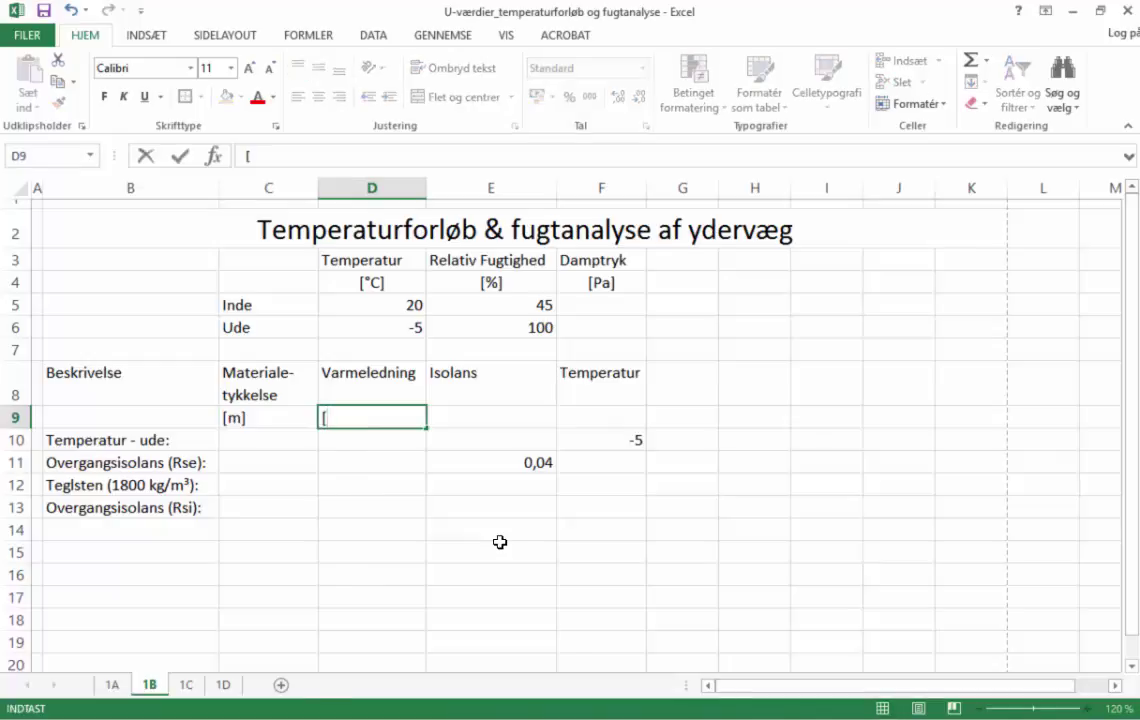
text(W/(m)
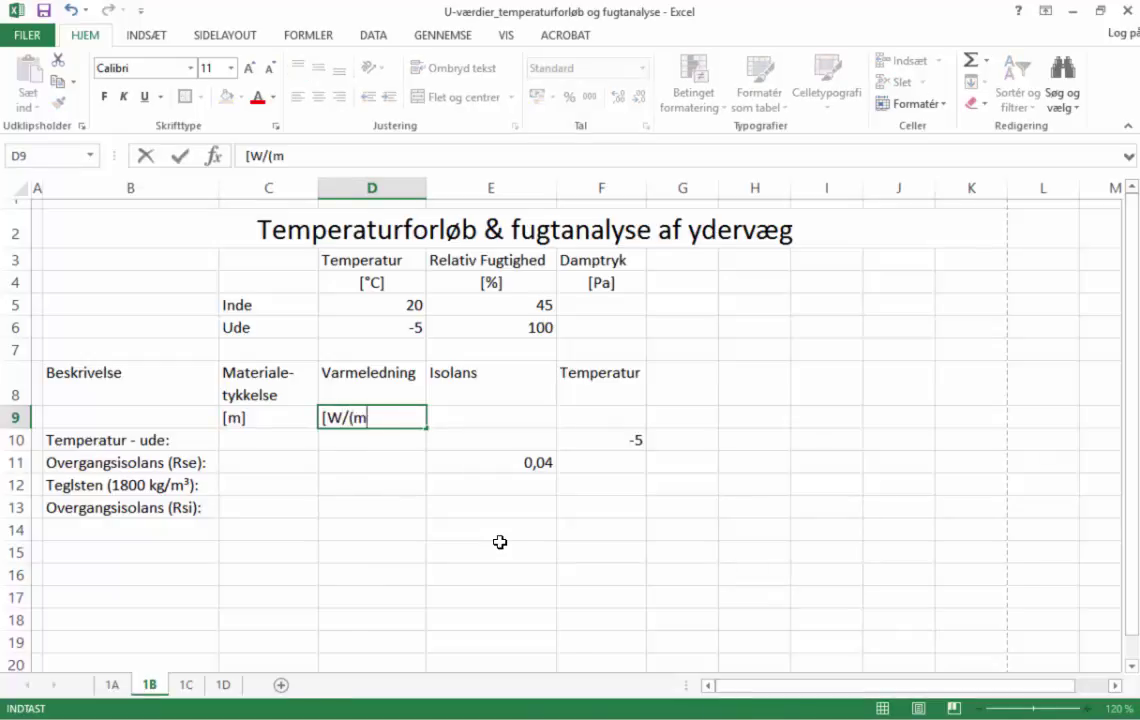
text(K)
text())
key(BackSpace)
text()])
key(Tab)
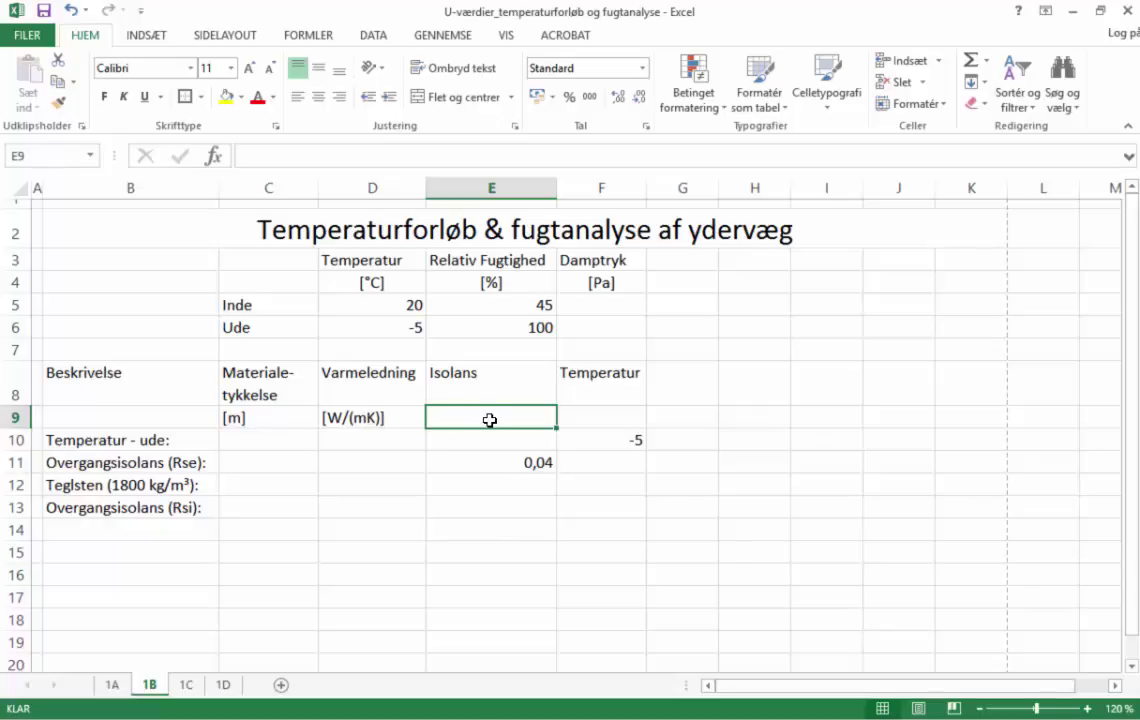
Enter the units [m²K/W] in E9 for Isolans and [°C] in F9 for Temperatur
text([m)
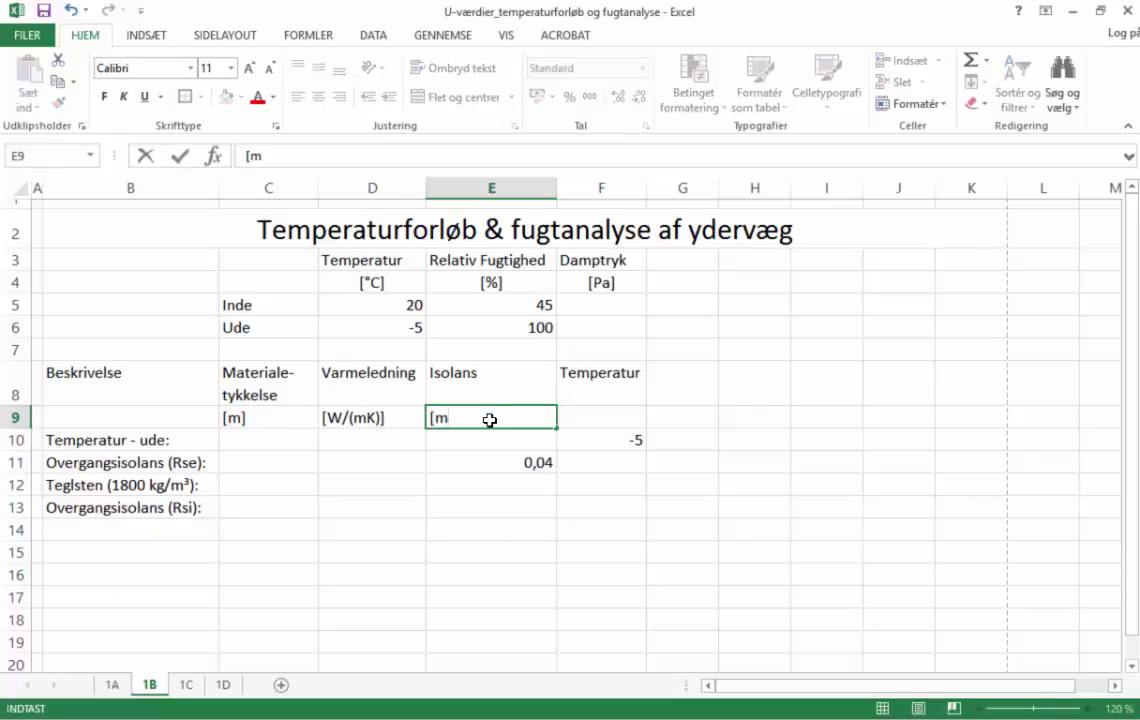
text(²K/W])
key(Return)
key(Up)
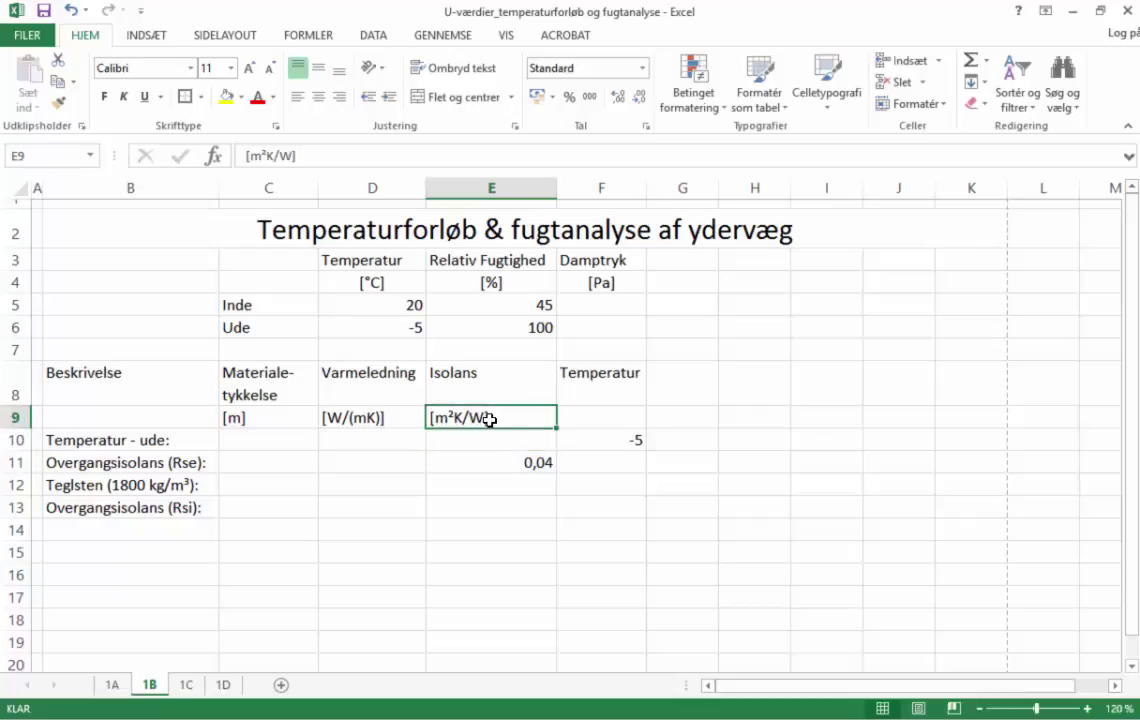
key(Right)
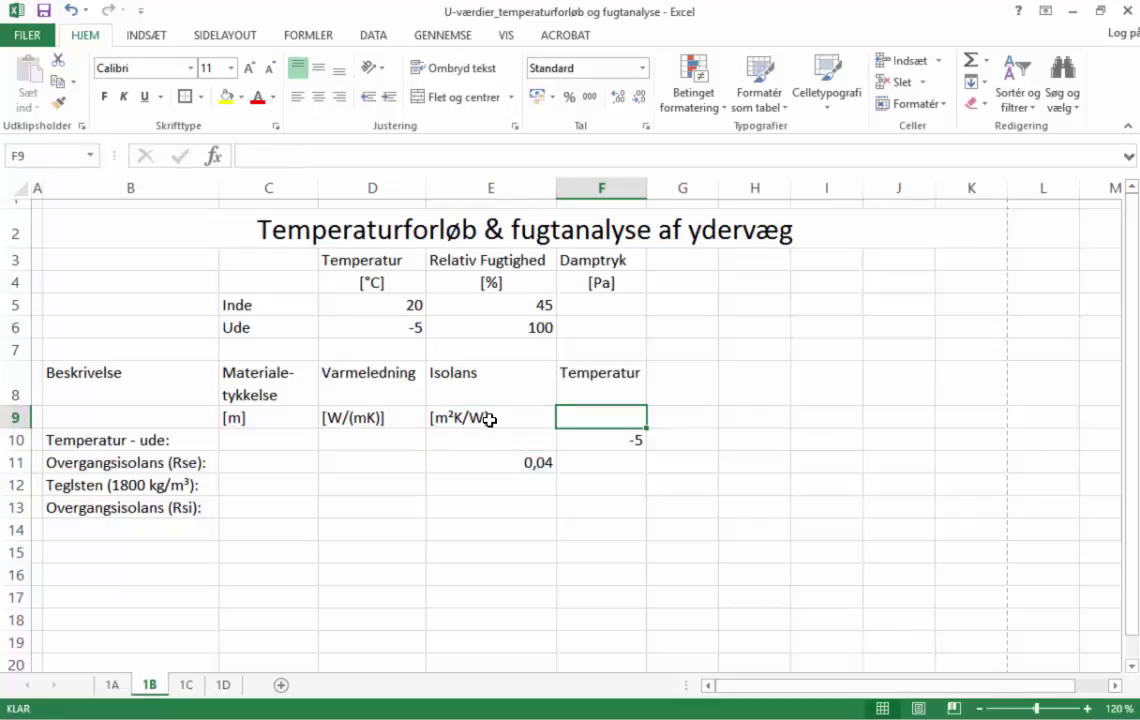
text([°)
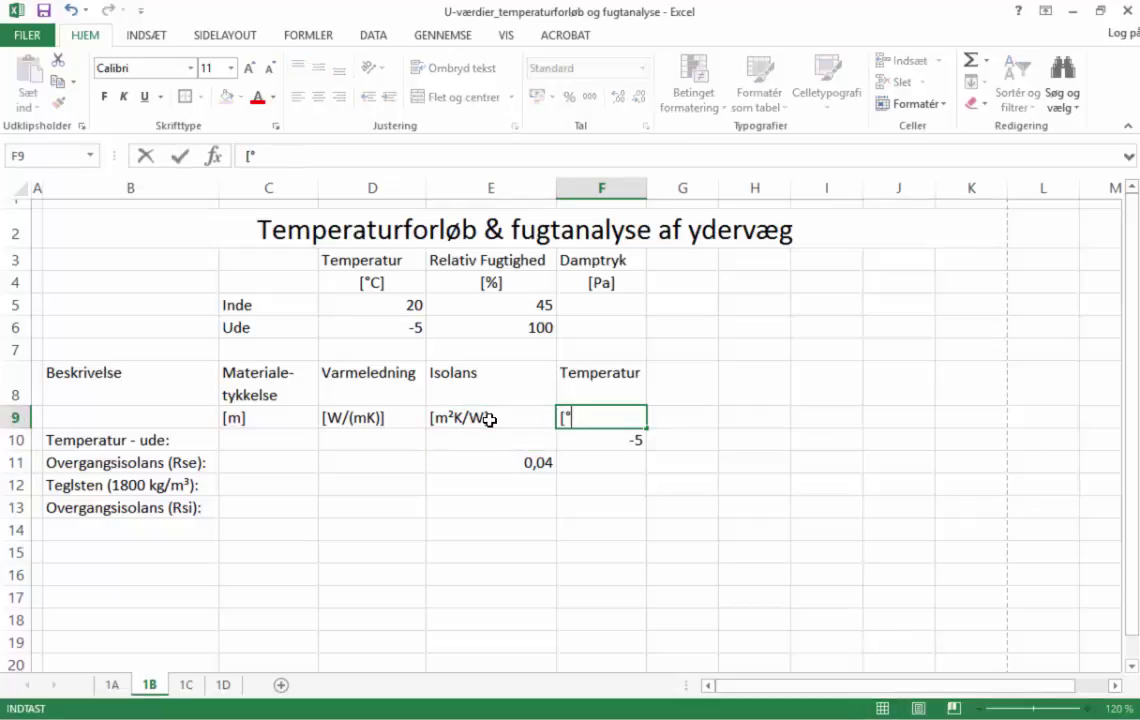
text(C])
key(Return)
Center the units in C9:F9 beneath the layer table headings
drag(228, 416, 537, 407)
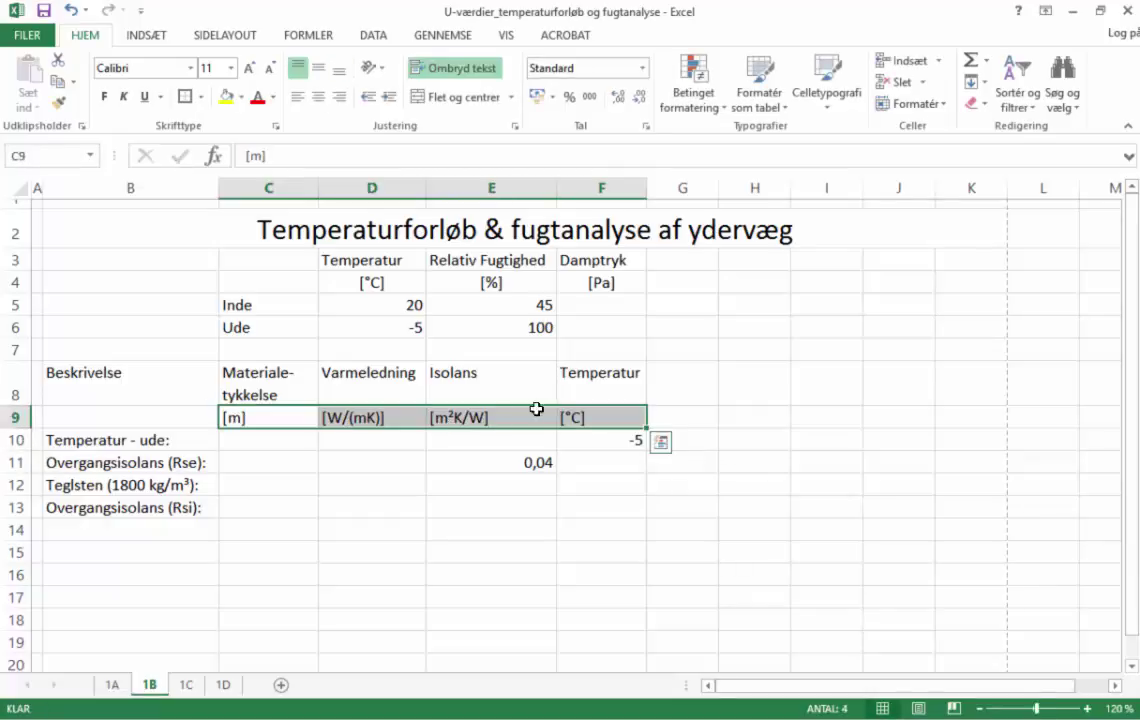
click(318, 97)
click(659, 539)
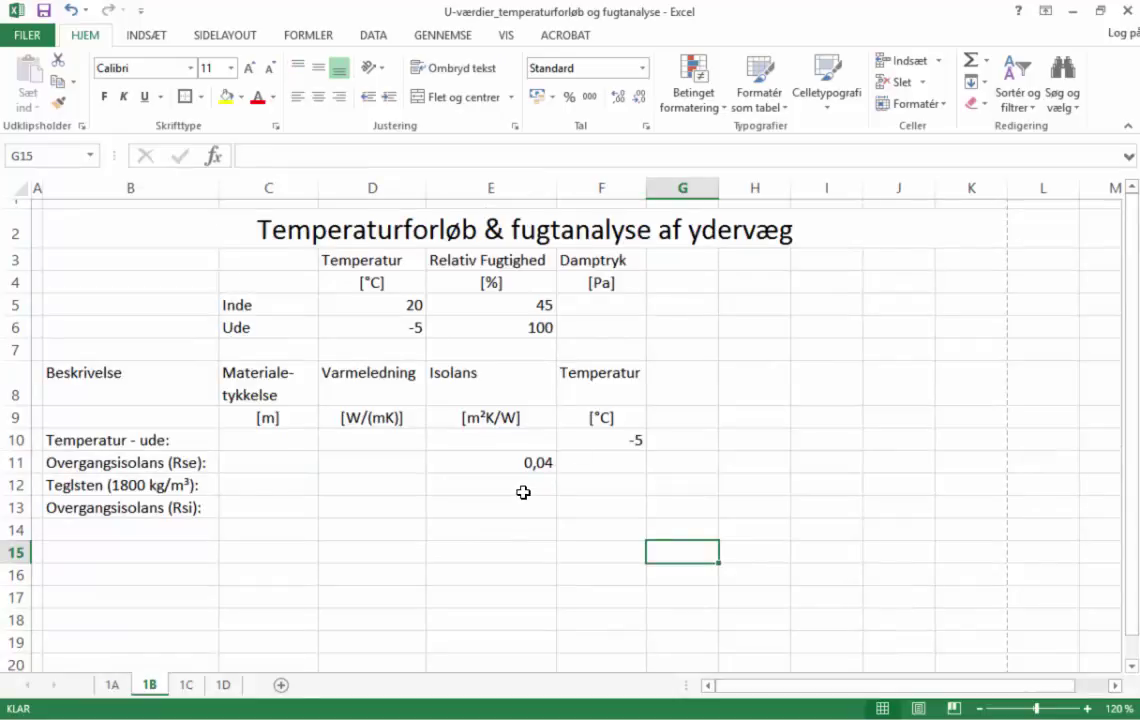
Enter the Teglsten row's Materialetykkelse as =228/1000 in C12 and its Varmeledning as 0,73 in D12
click(282, 485)
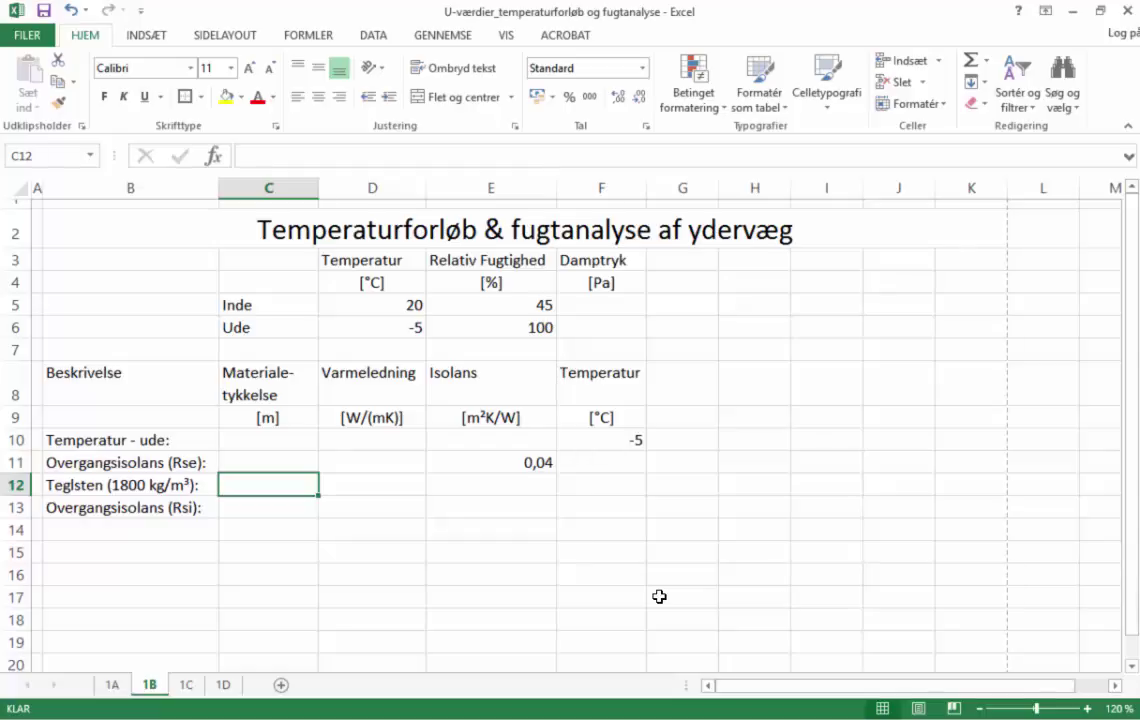
text(=)
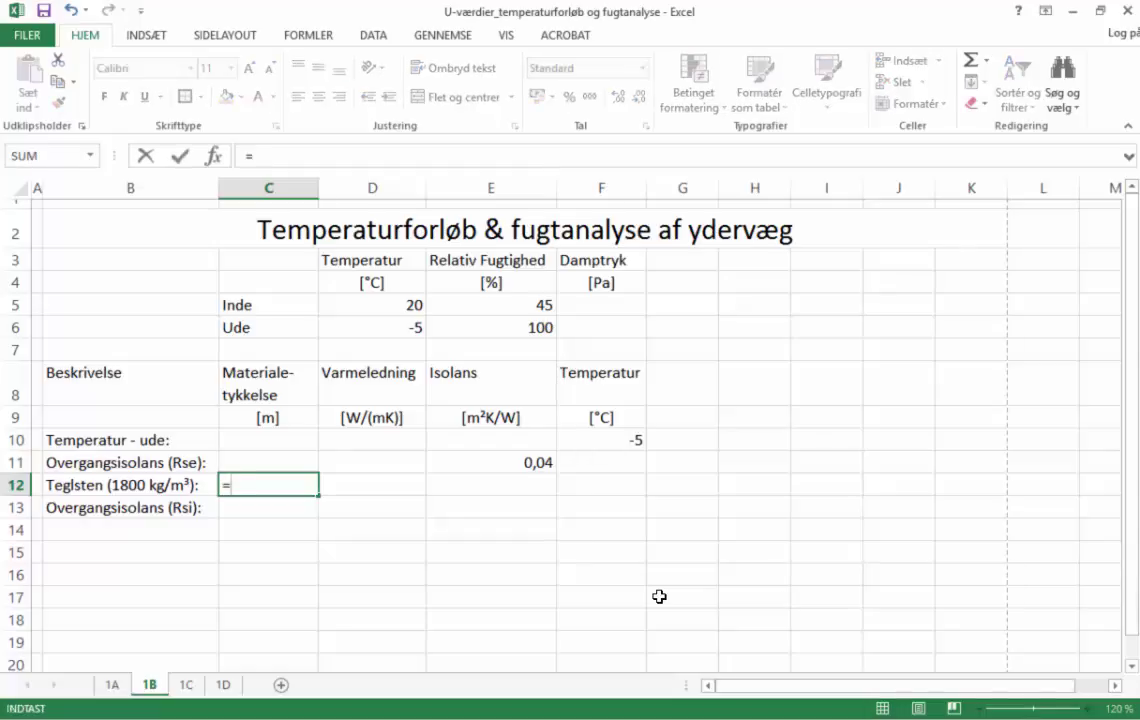
text(228/1000)
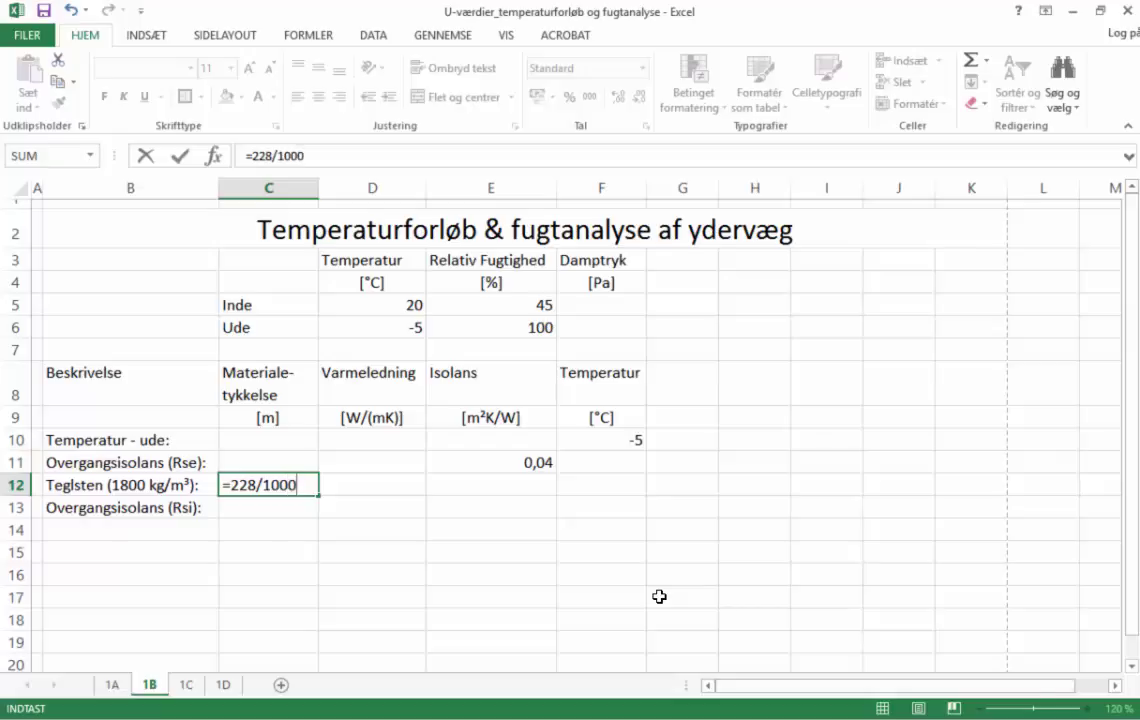
key(Return)
key(Up)
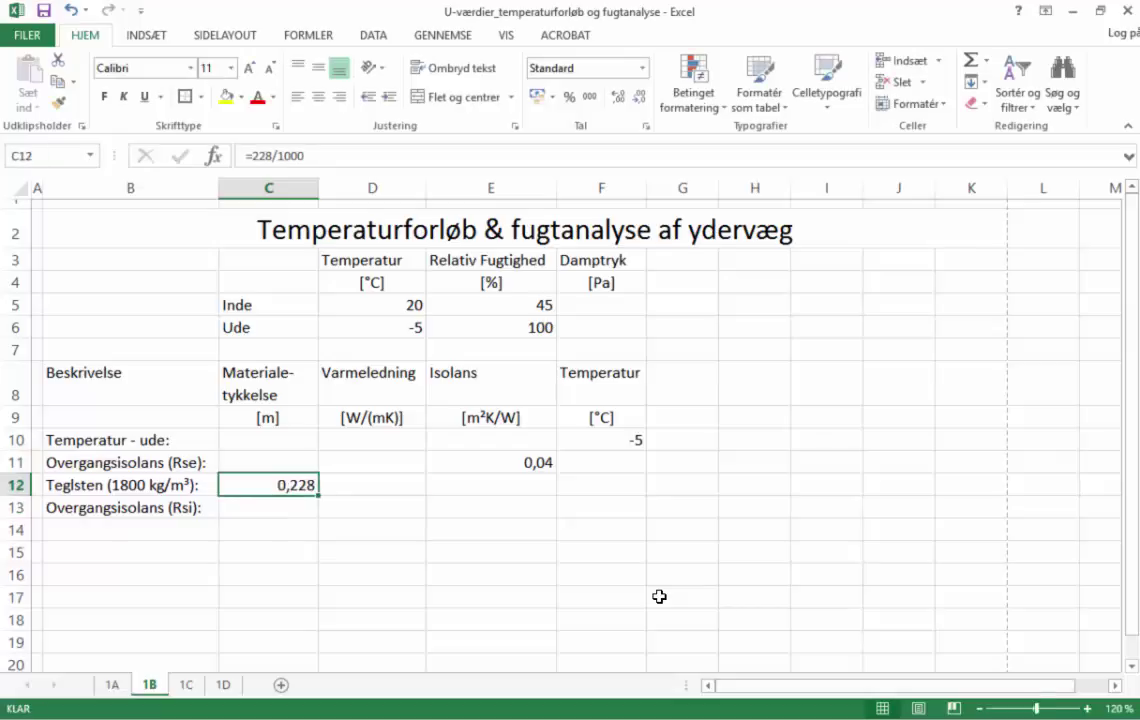
key(Right)
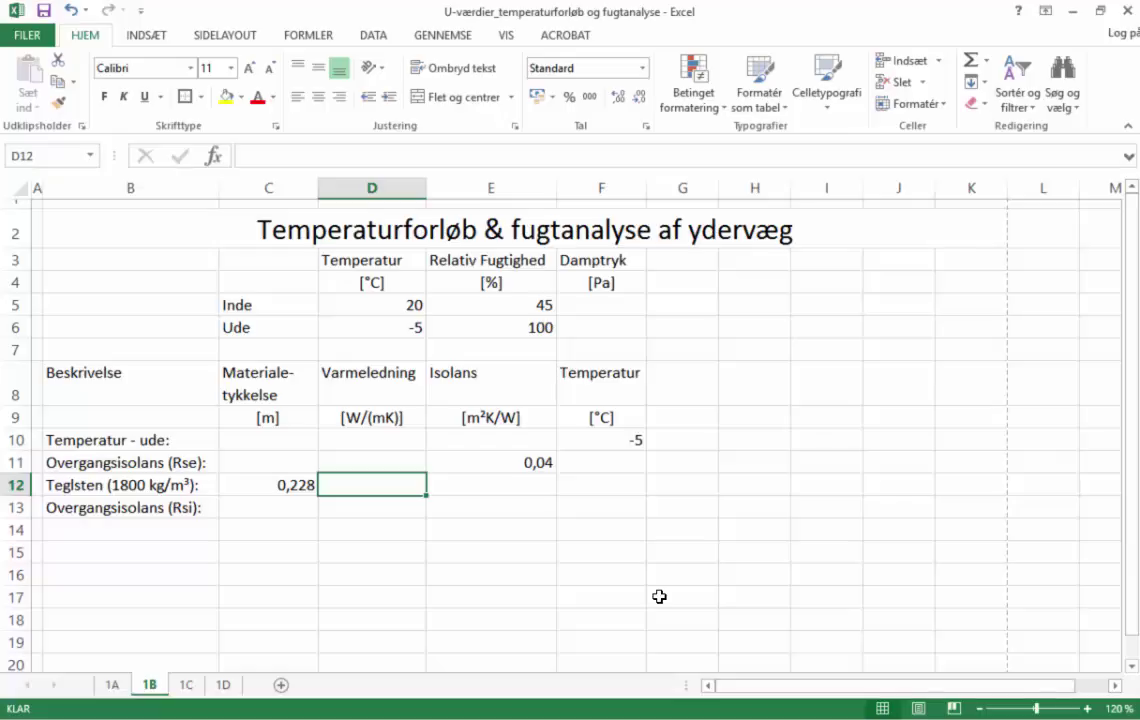
text(0,73)
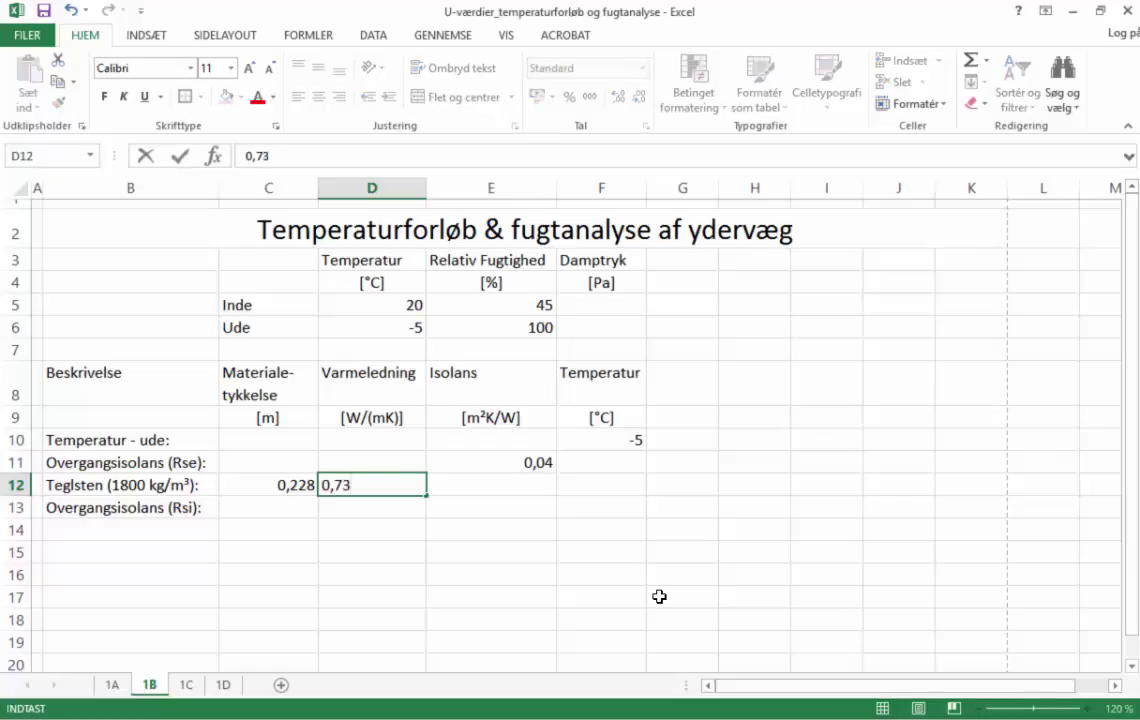
key(Tab)
key(Left)
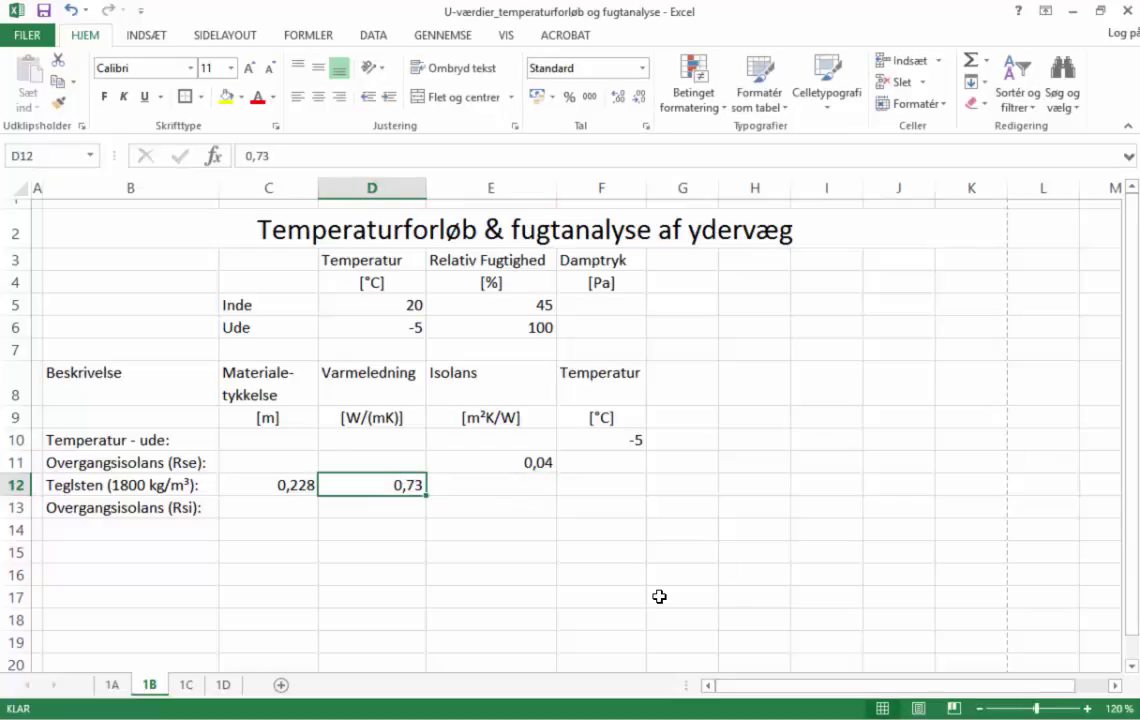
Calculate the Teglsten isolans in E12 with the formula =C12/D12
key(Right)
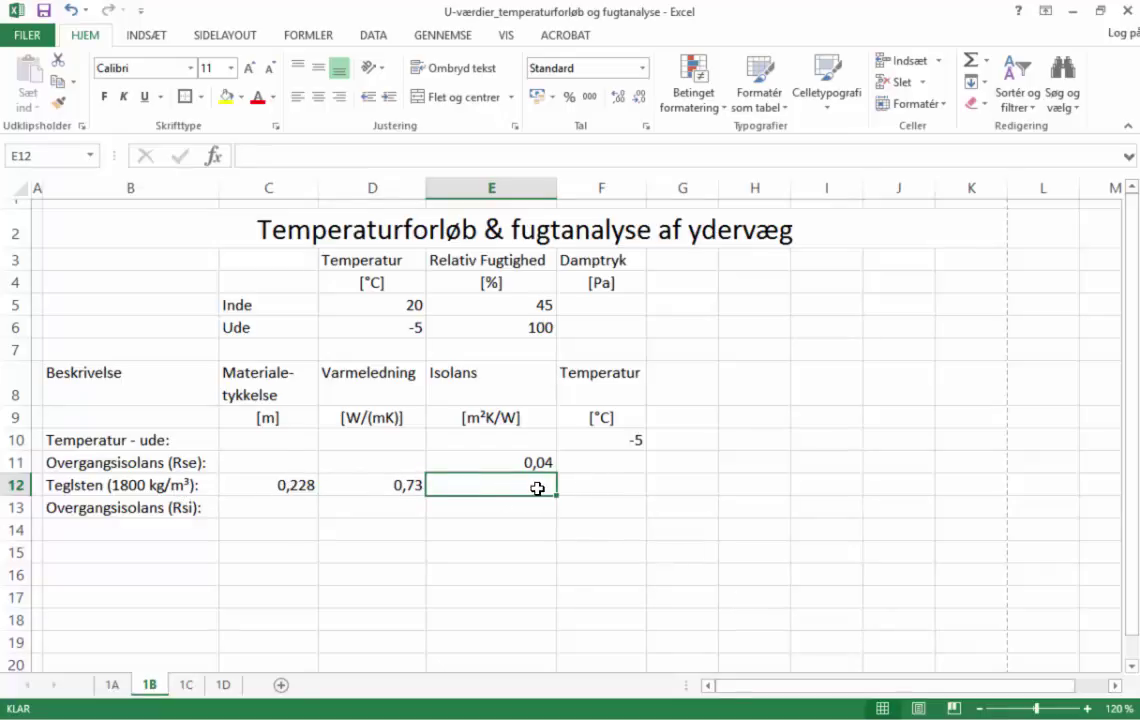
text(=)
key(Left)
key(Left)
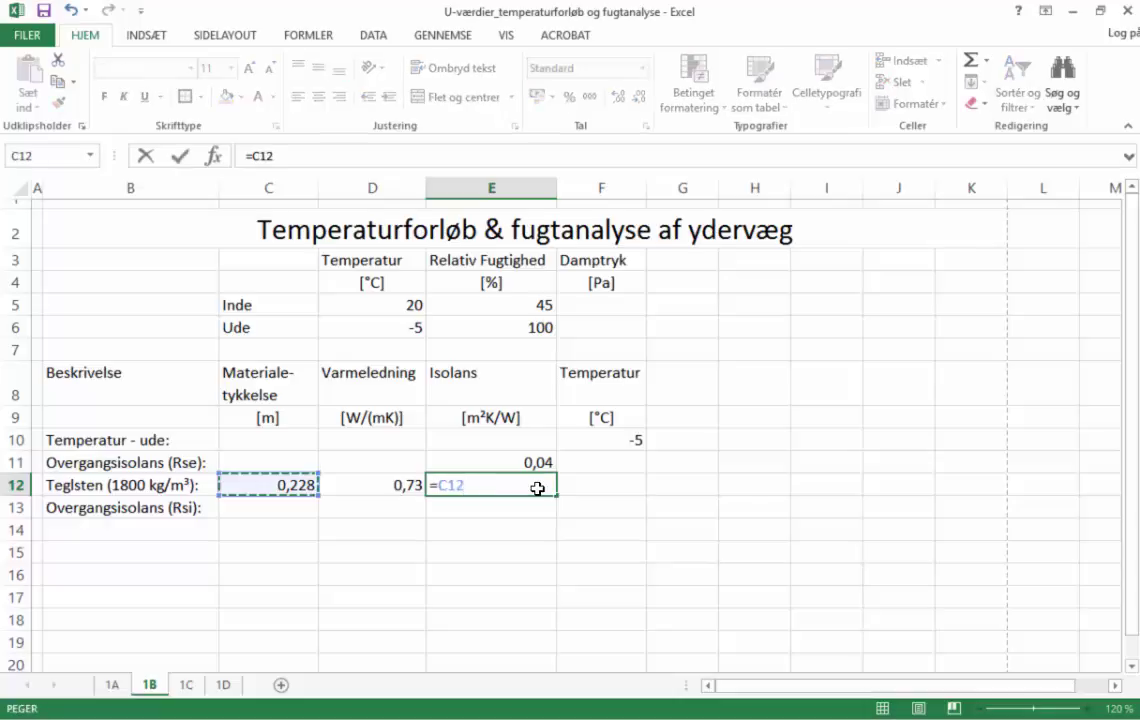
text(/)
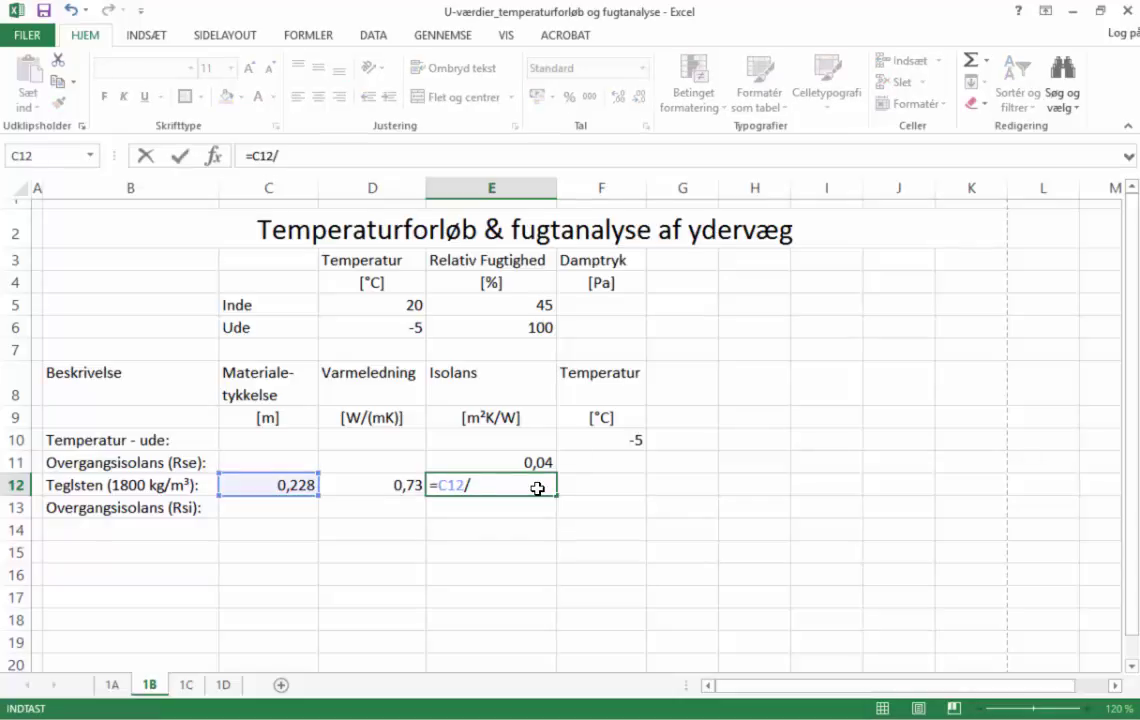
key(Left)
key(Return)
Reduce the Teglsten isolans in E12 to two decimal places
click(538, 488)
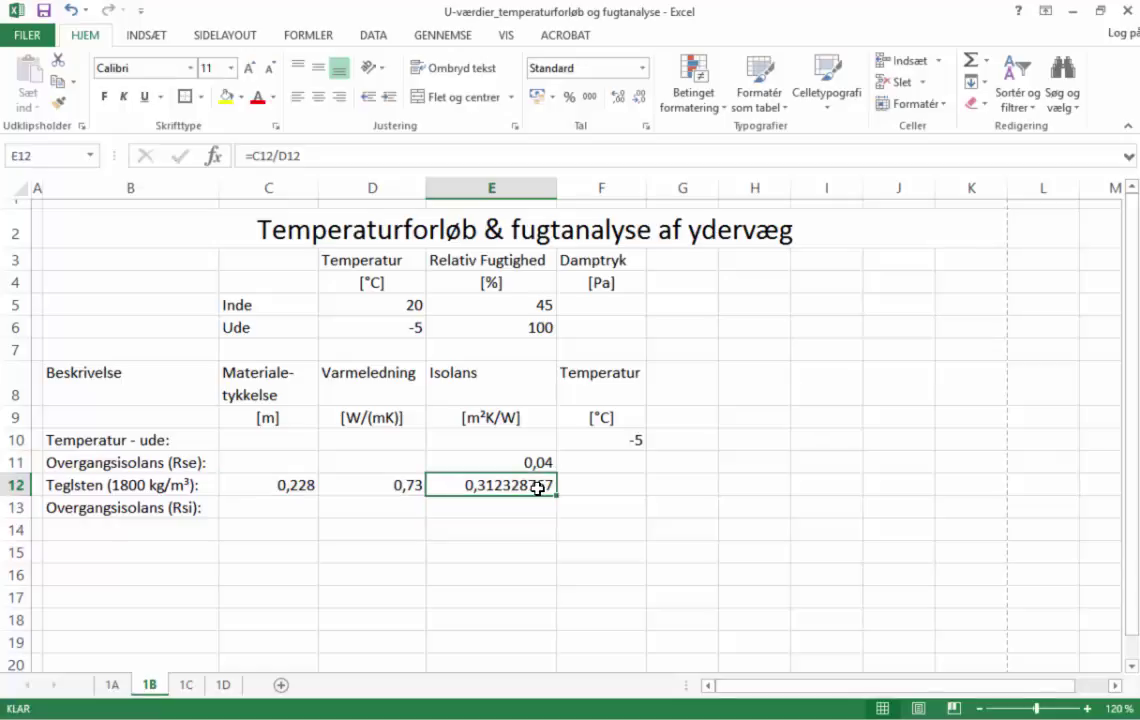
click(640, 101)
click(640, 101)
click(640, 101)
click(640, 101)
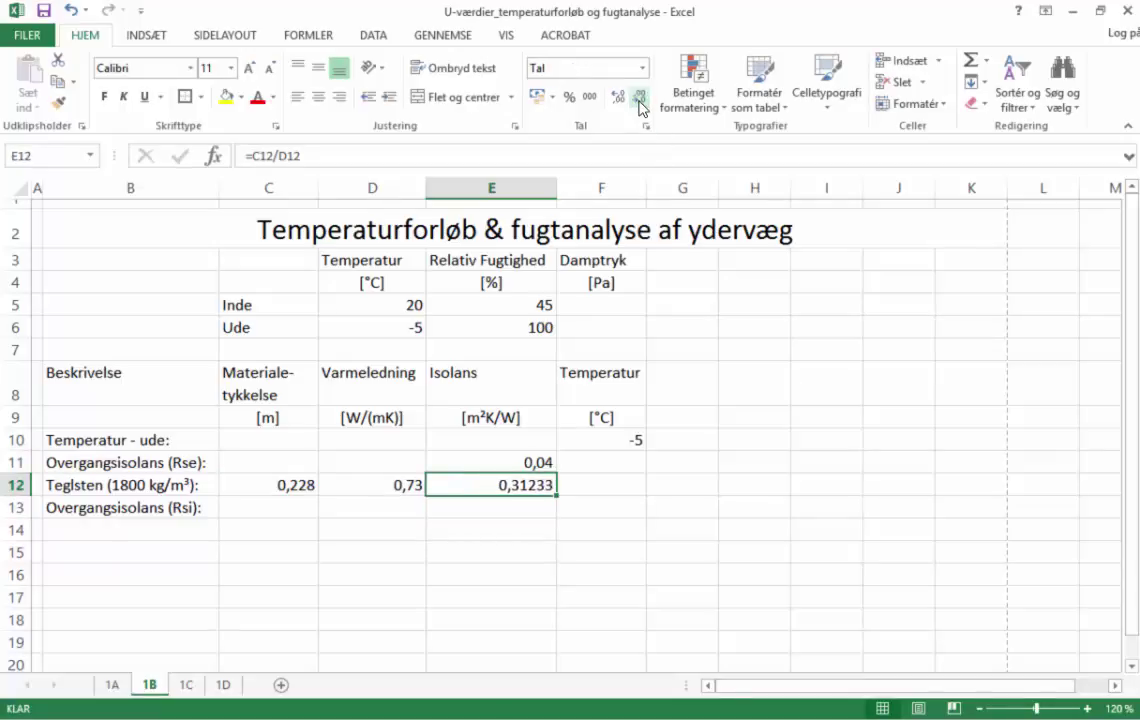
click(640, 101)
click(640, 101)
click(640, 101)
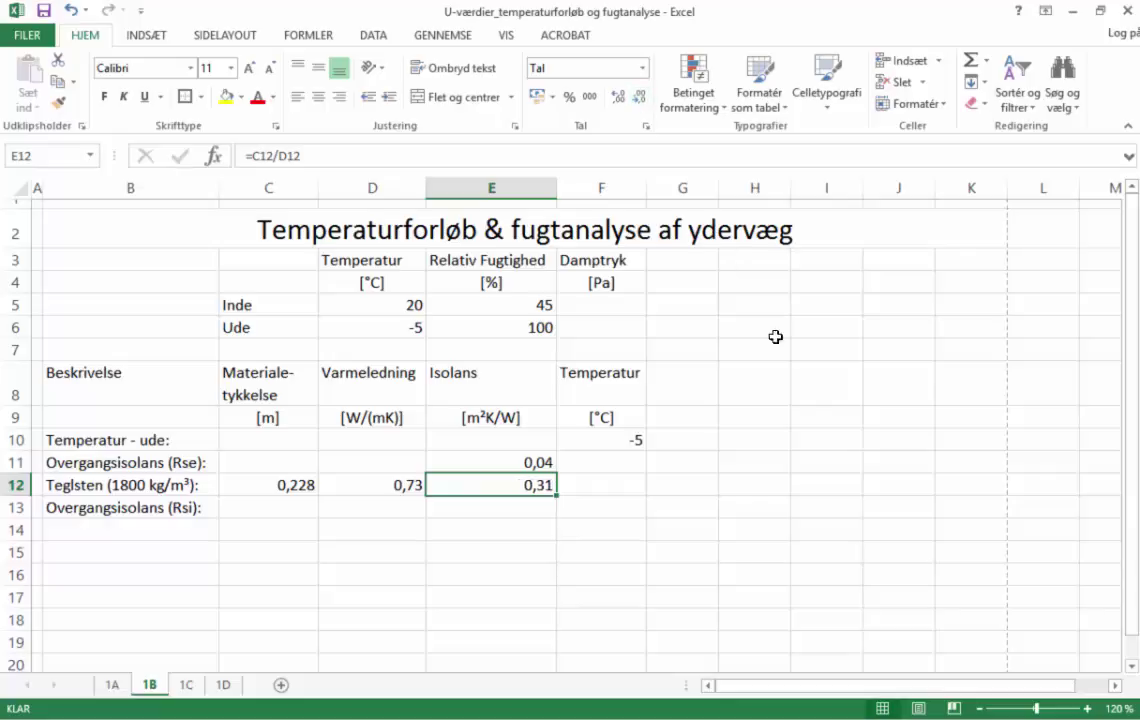
click(745, 416)
Enter 0,13 in E13 as the Overgangsisolans (Rsi) isolans and total the column in E14 with =SUM(E11:E13)
click(537, 508)
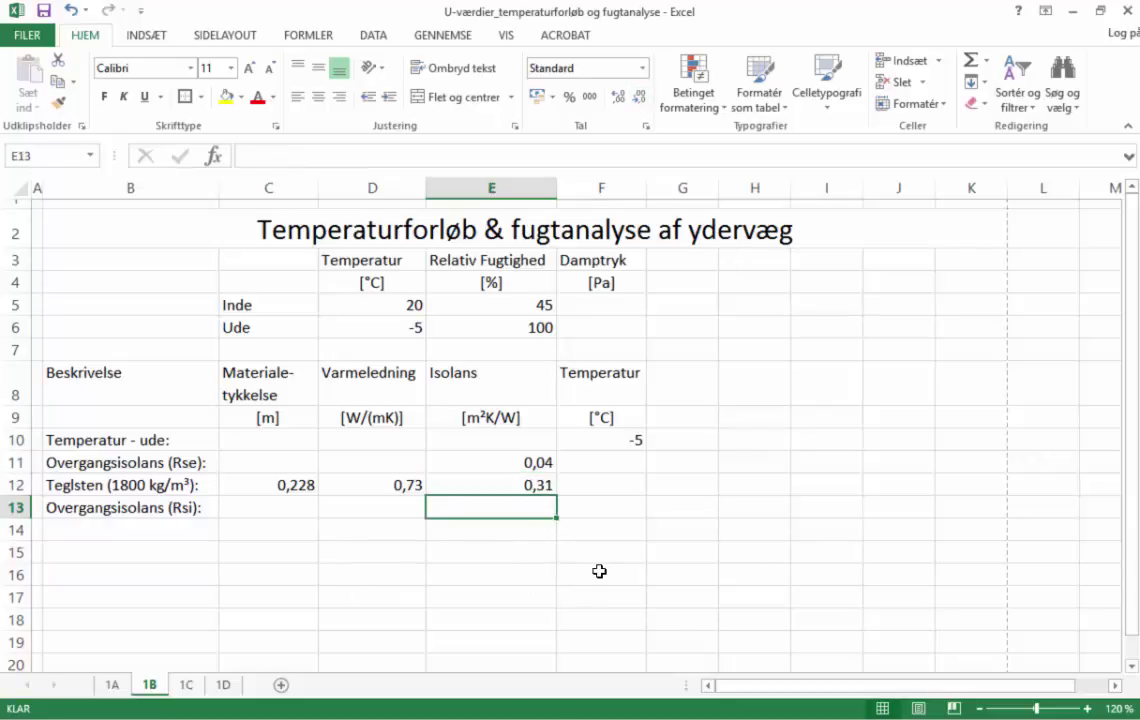
text(0,13)
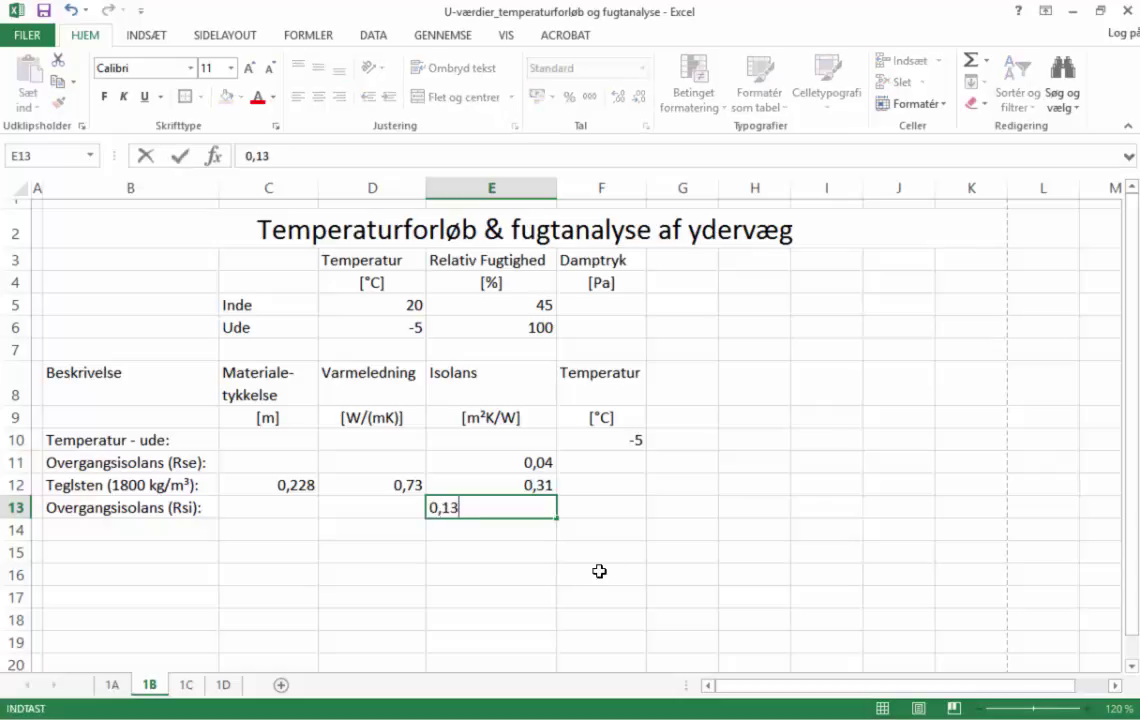
key(Return)
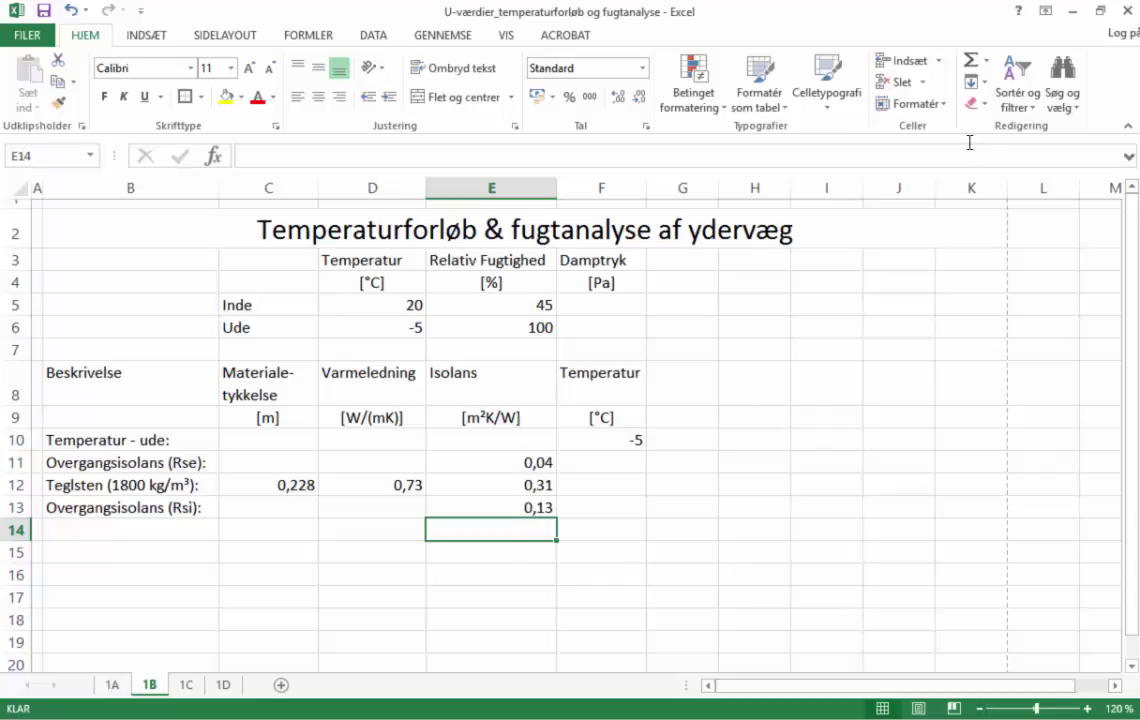
click(972, 66)
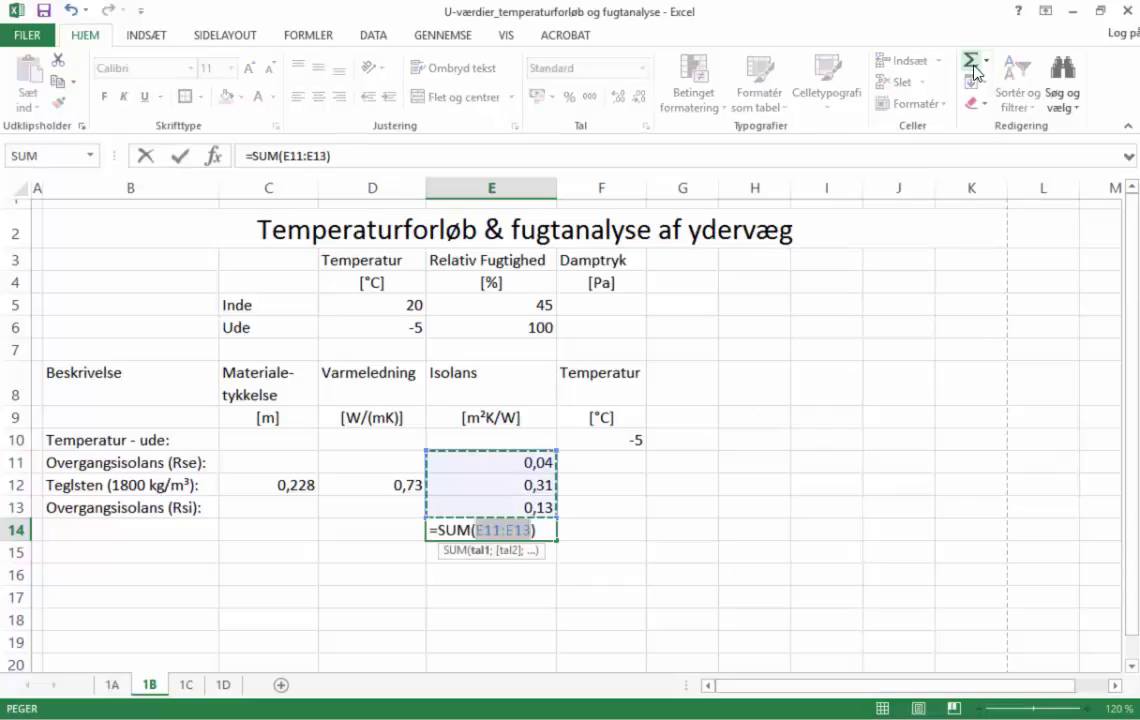
key(Return)
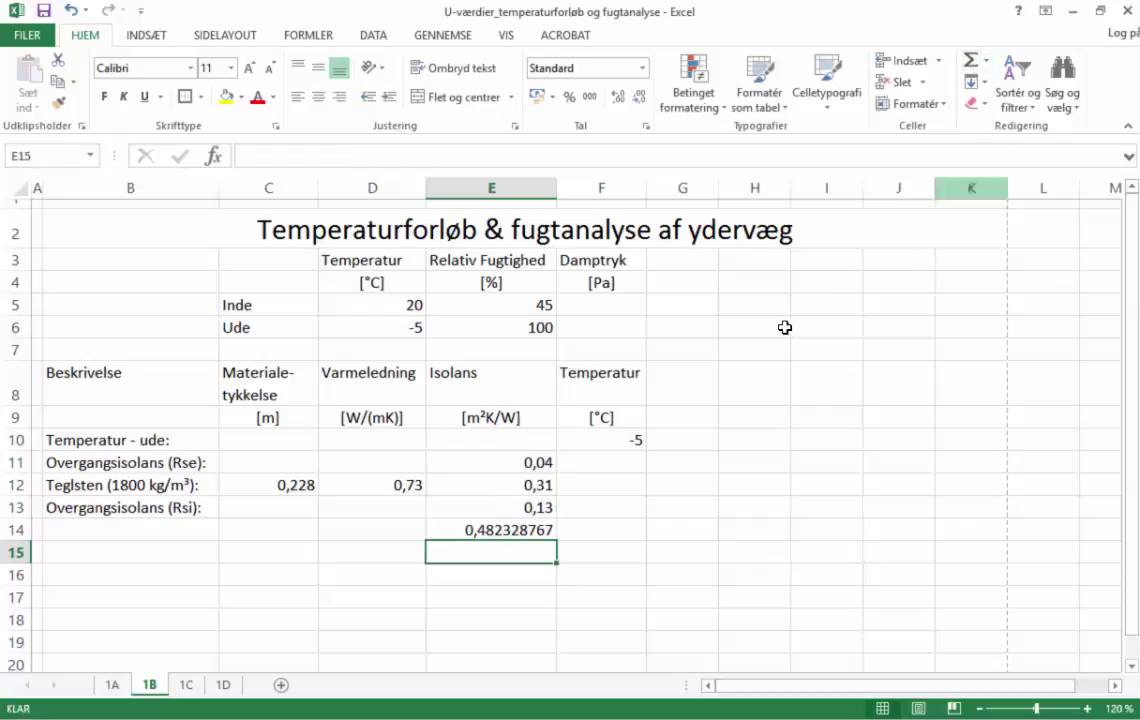
Try to copy the cell format of E13 to the isolans total in E14 with the Format Painter
click(518, 510)
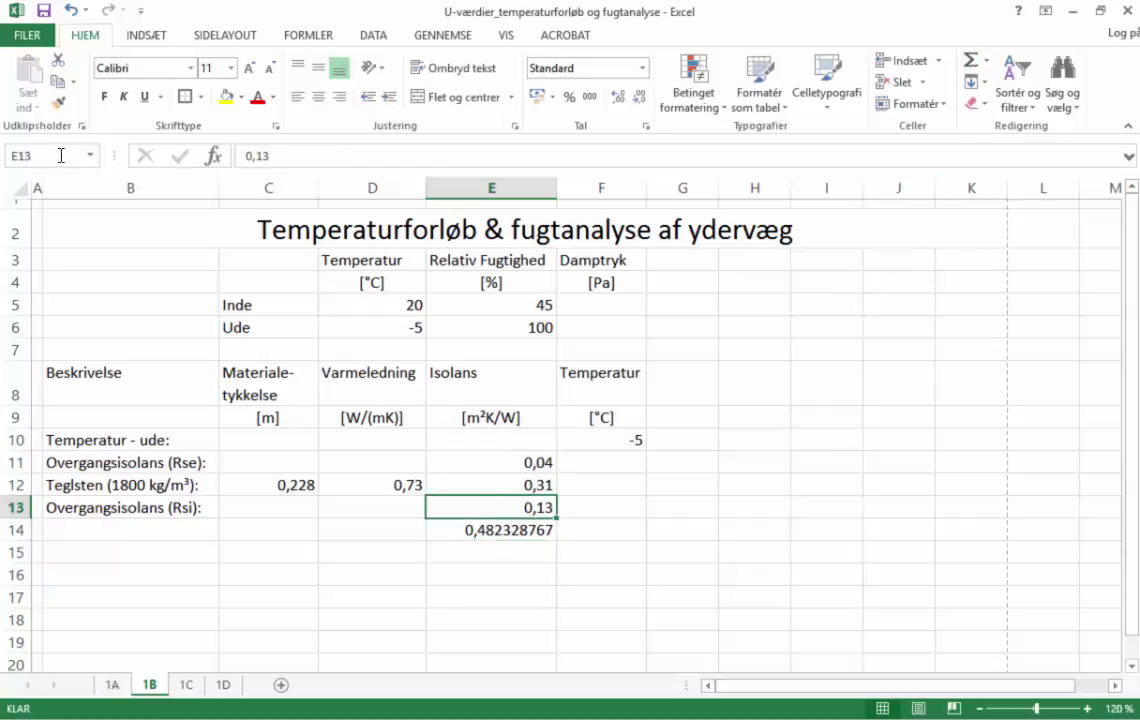
click(59, 104)
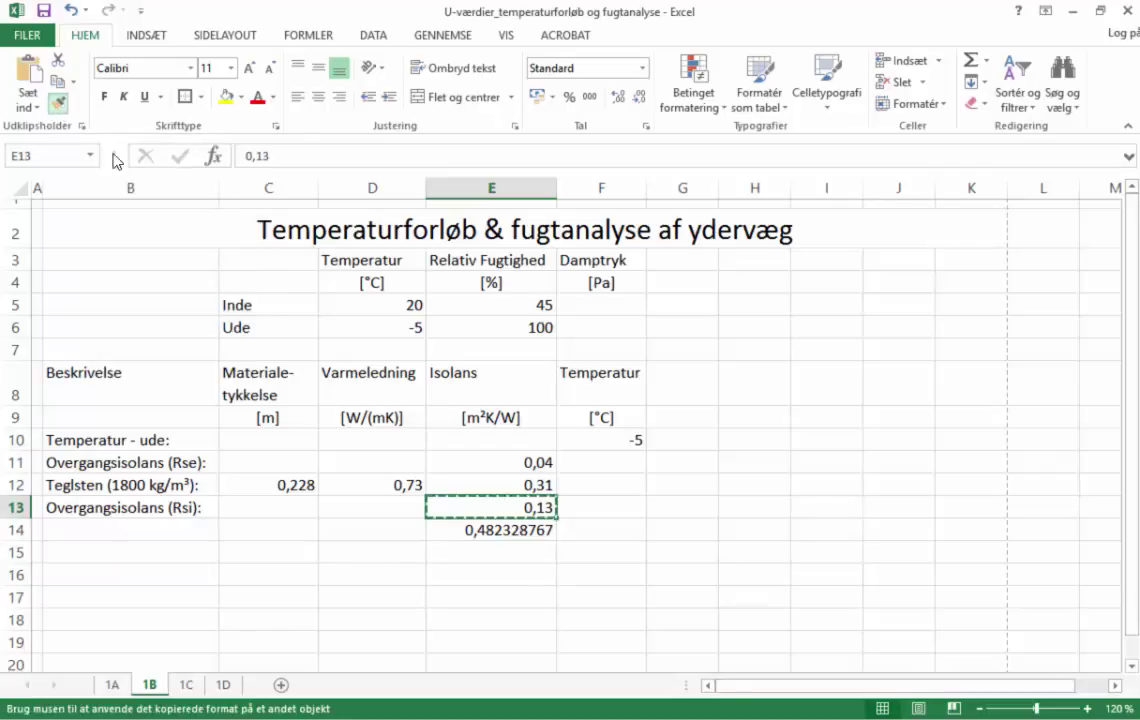
click(512, 530)
click(515, 506)
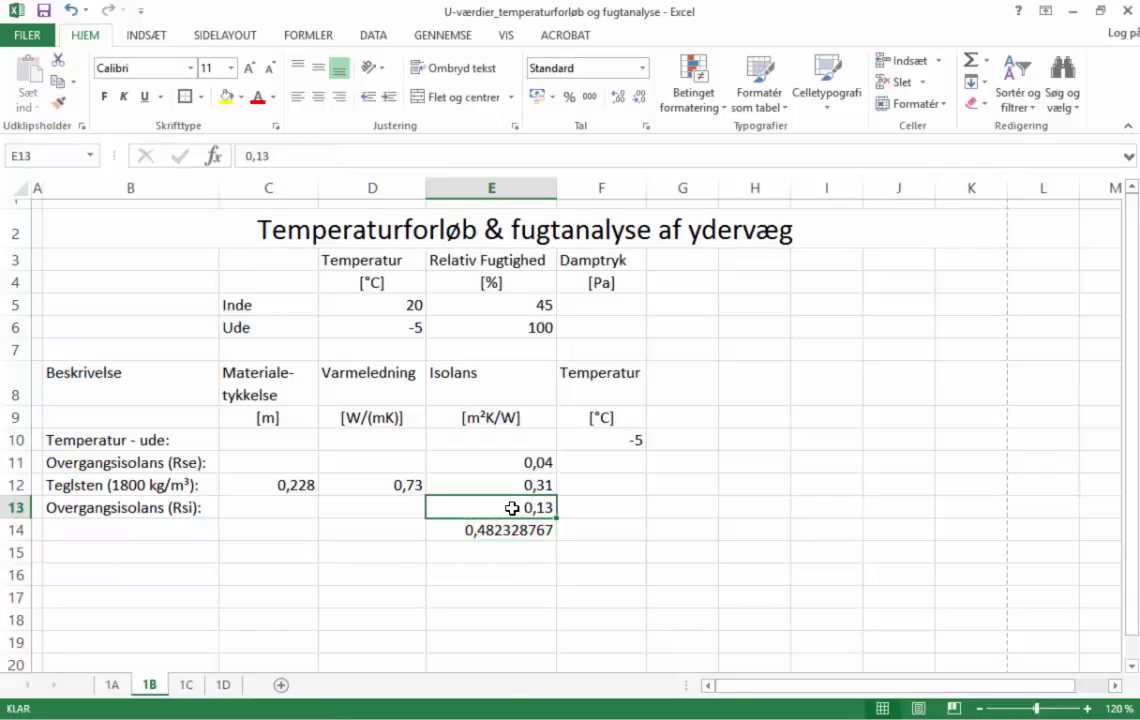
click(59, 104)
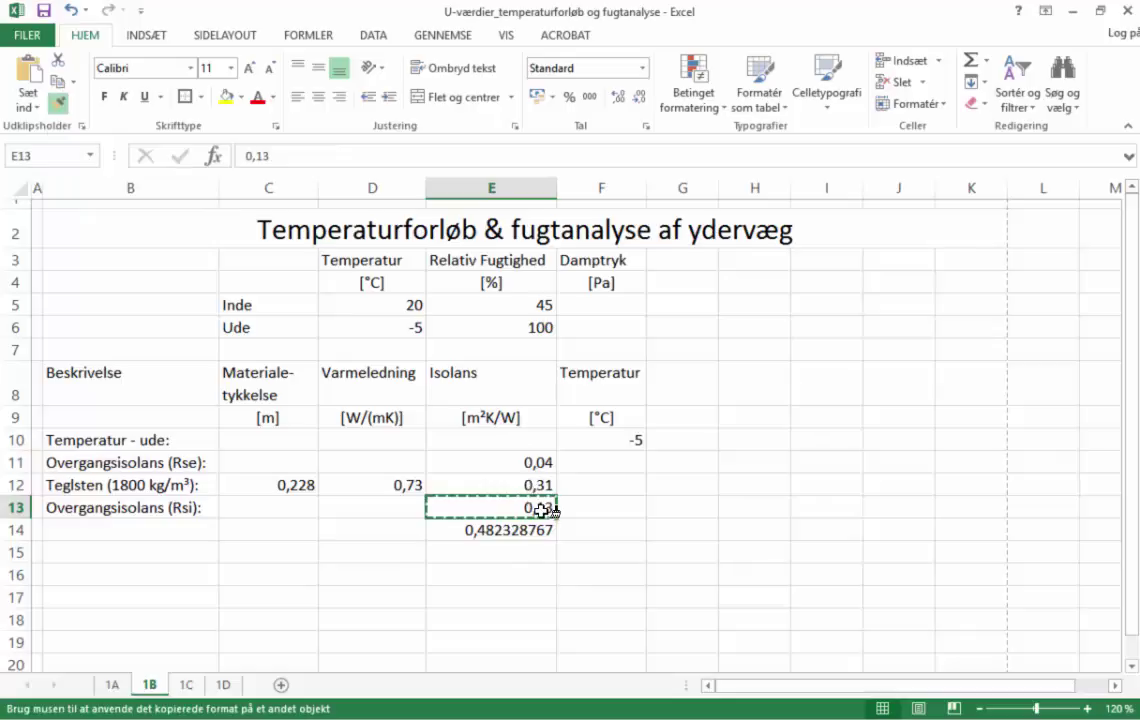
click(548, 510)
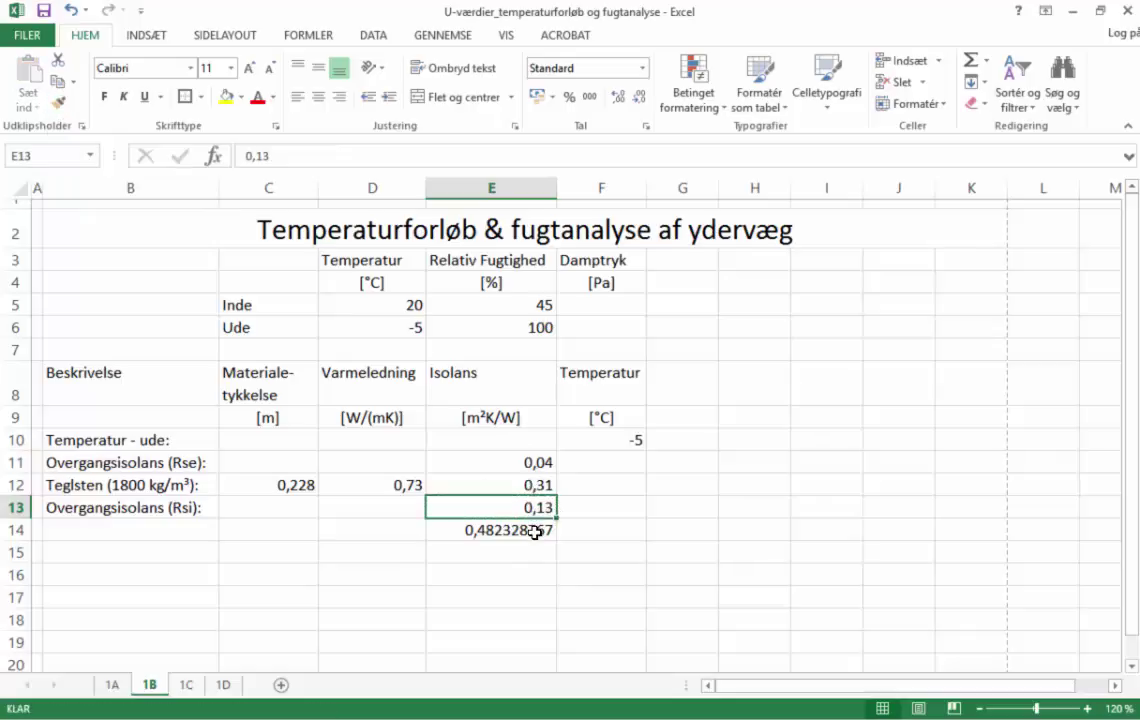
click(54, 104)
click(528, 530)
click(562, 577)
Reduce the isolans total in E14 to two decimal places
click(527, 529)
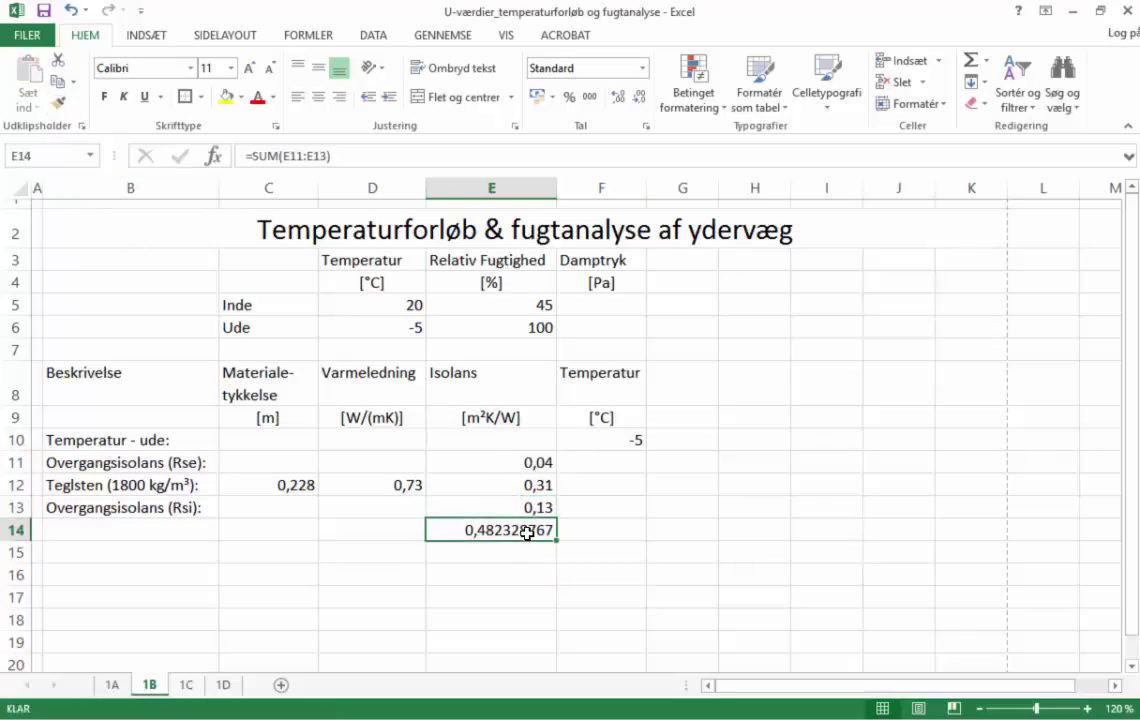
click(639, 98)
click(639, 98)
click(639, 98)
click(639, 98)
click(639, 98)
click(639, 98)
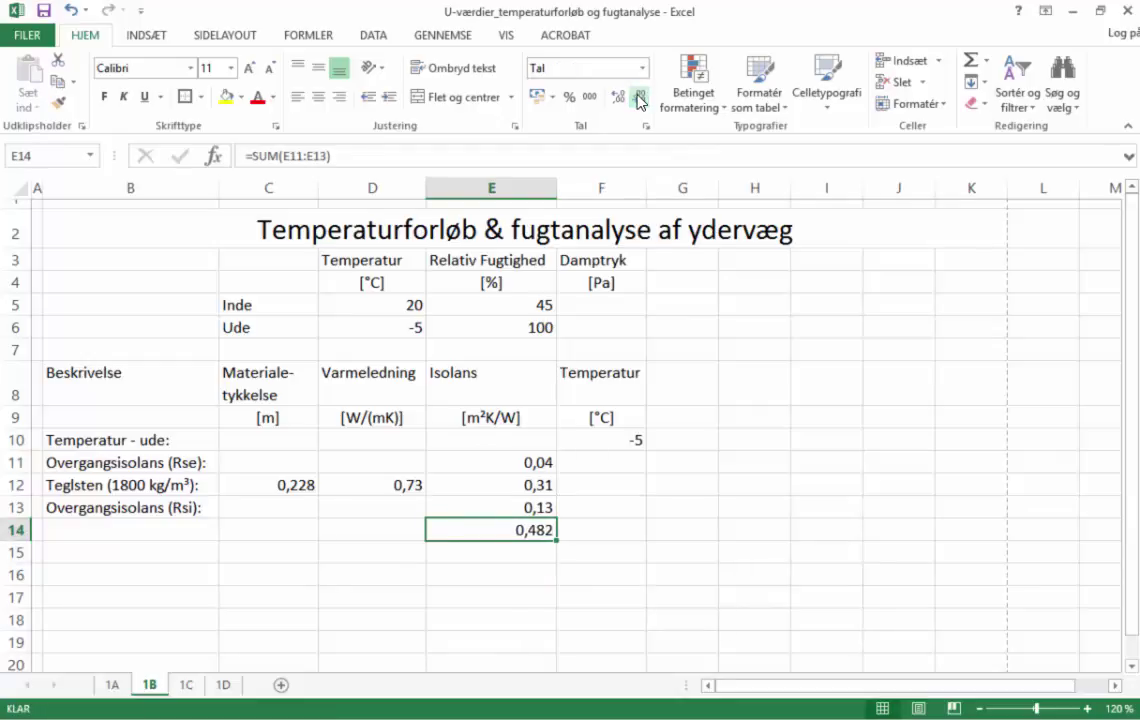
click(639, 98)
click(753, 487)
Label the total row "Summen af isolanser:" in B14
scroll(723, 517, down, 2)
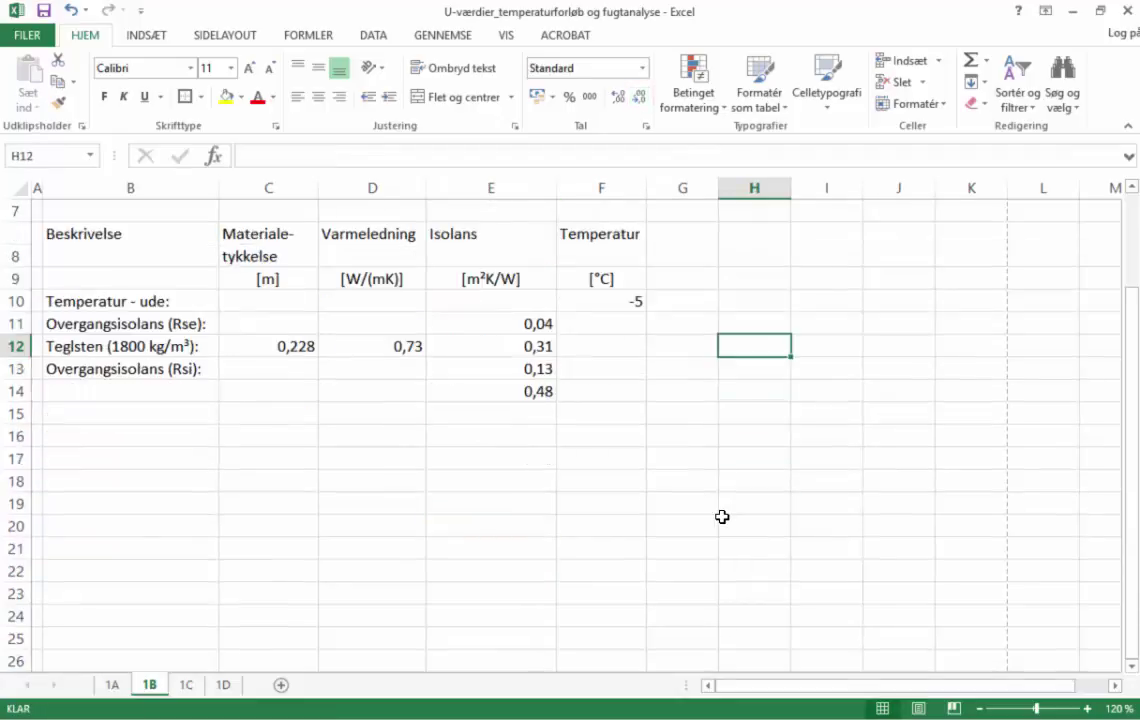
scroll(722, 521, up, 1)
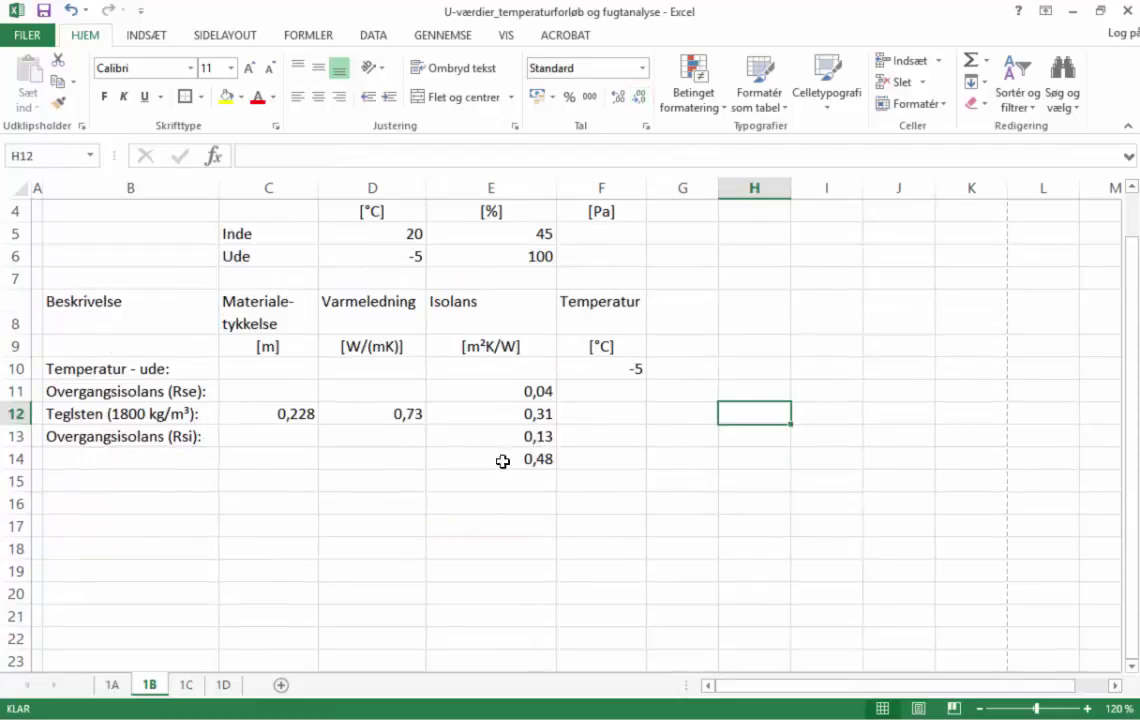
click(102, 459)
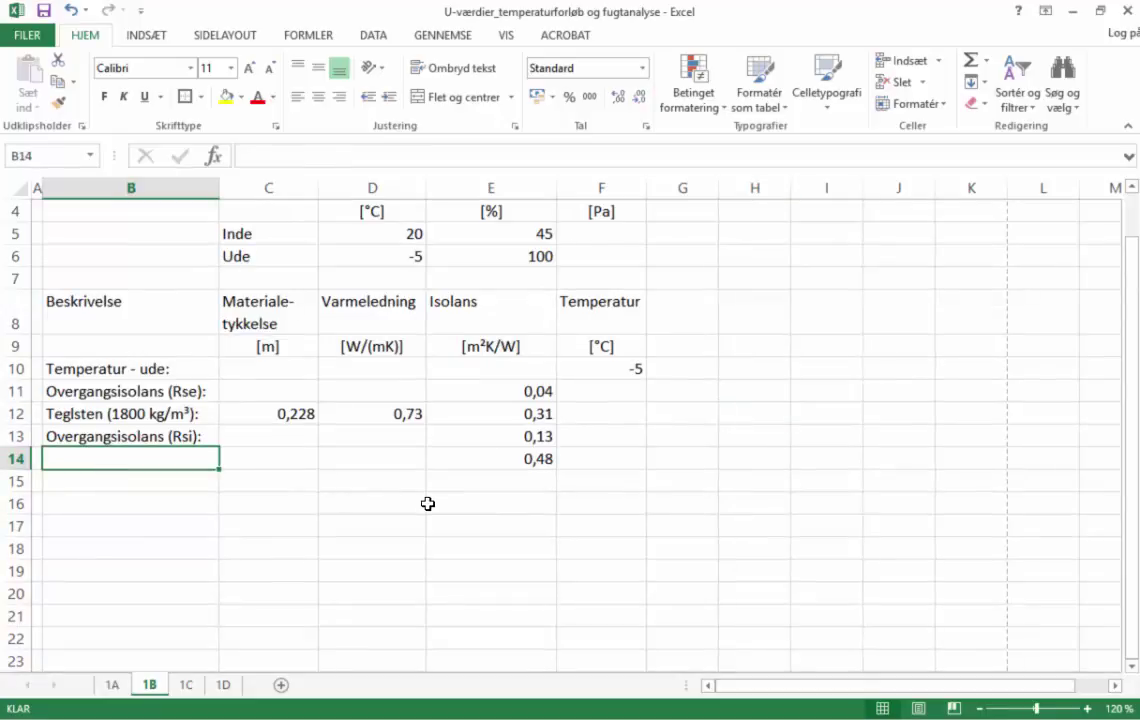
text(Summen af i)
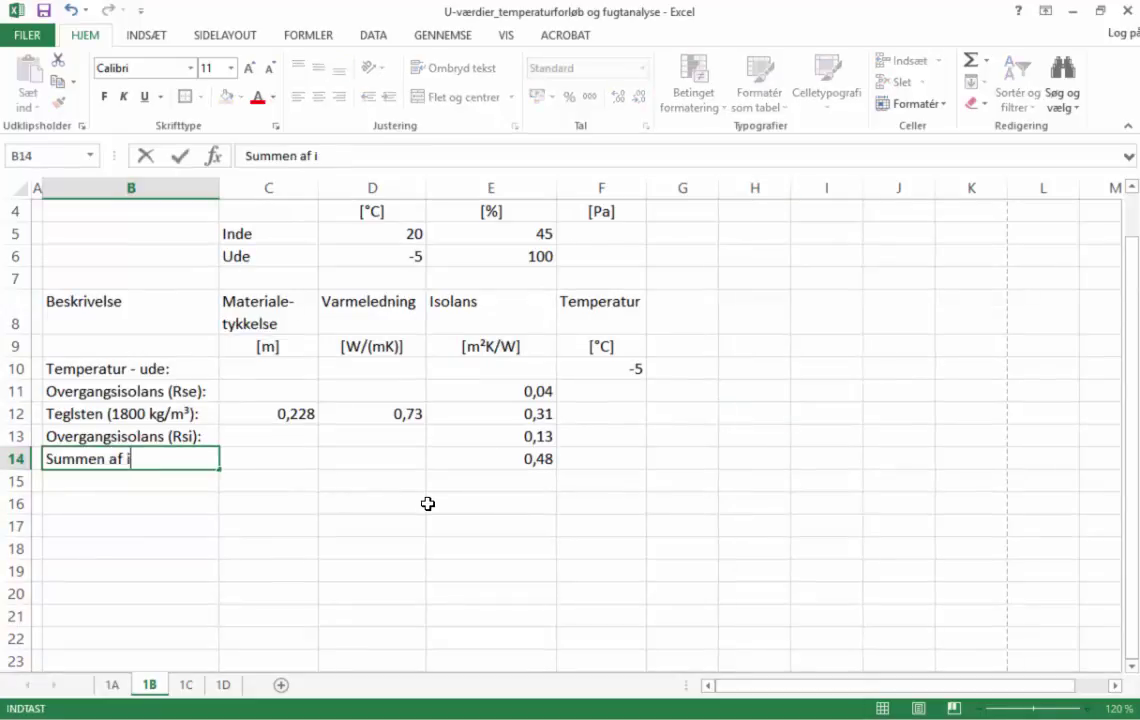
text(solanser)
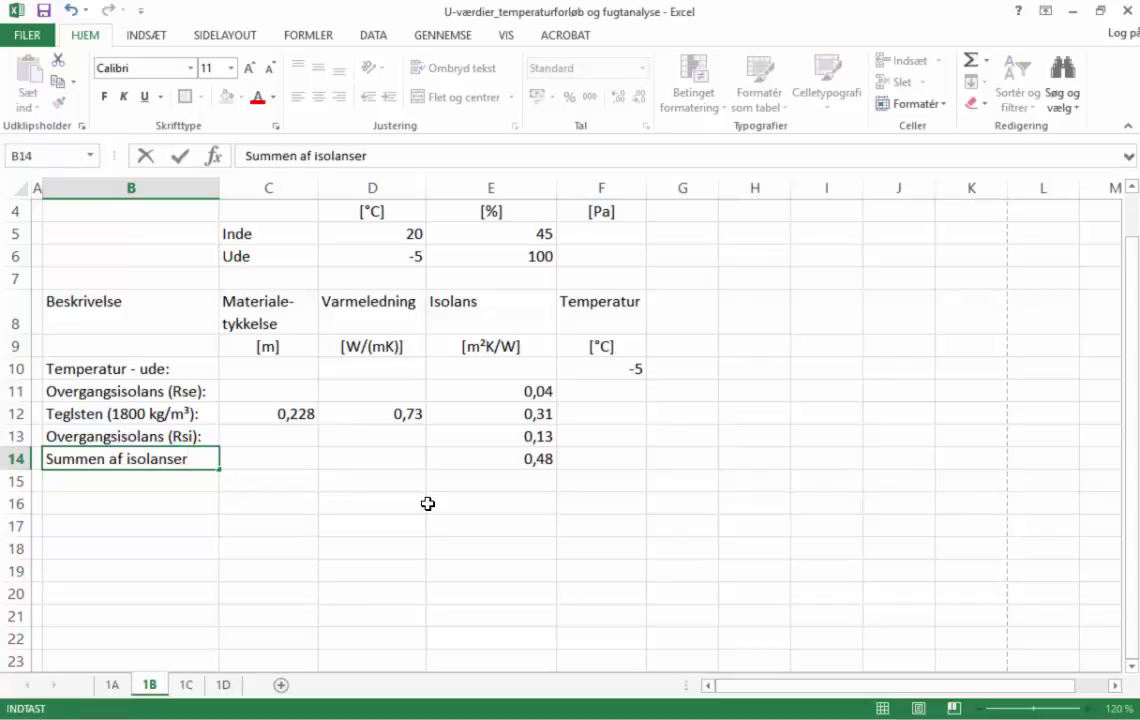
text(:)
key(Return)
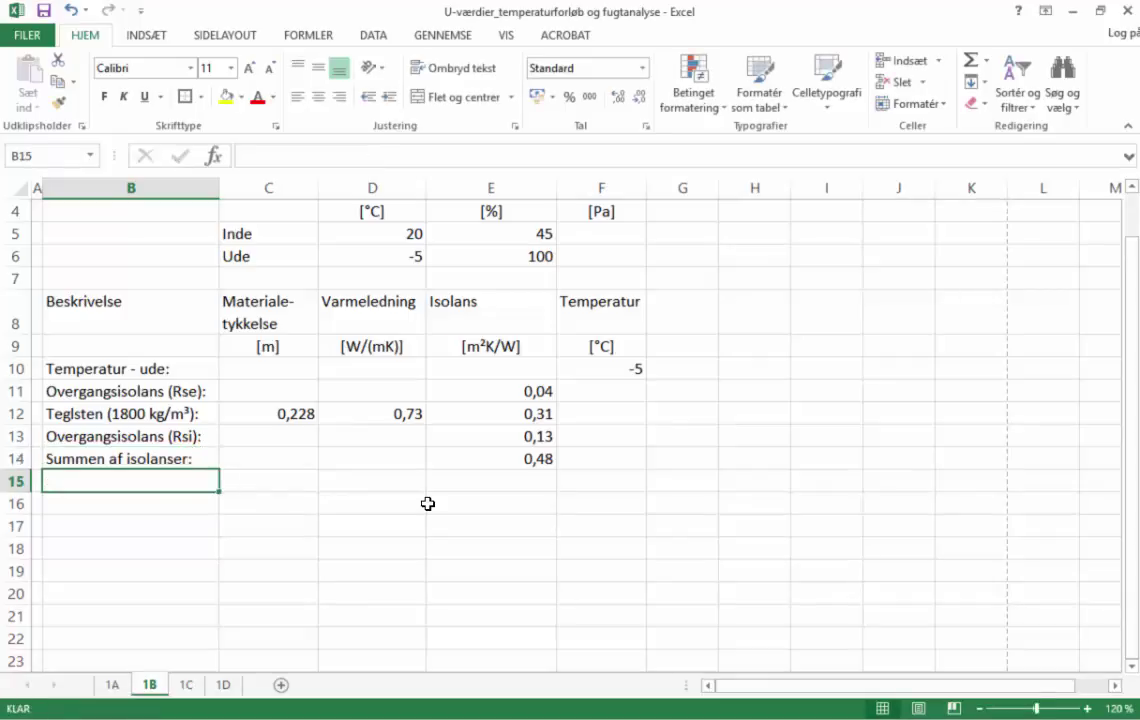
Label cell B16 "U-værdi [W/(m²K)]", leaving row 15 blank beneath the isolans total
key(Right)
key(Left)
key(Down)
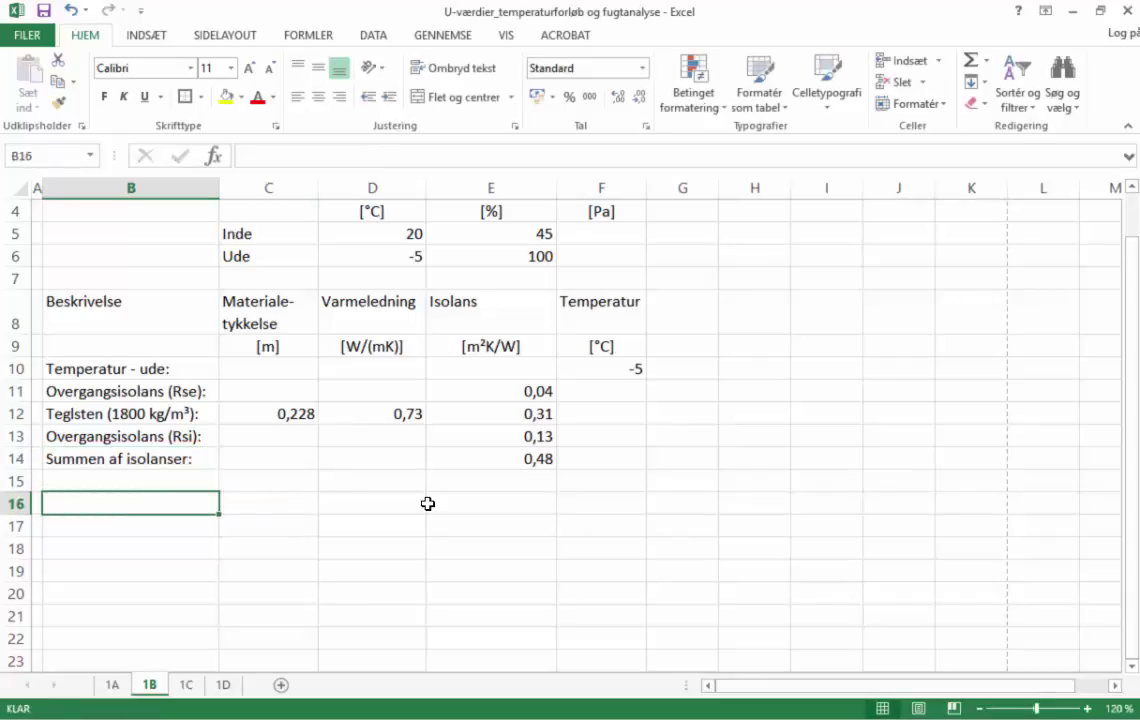
text(U-v)
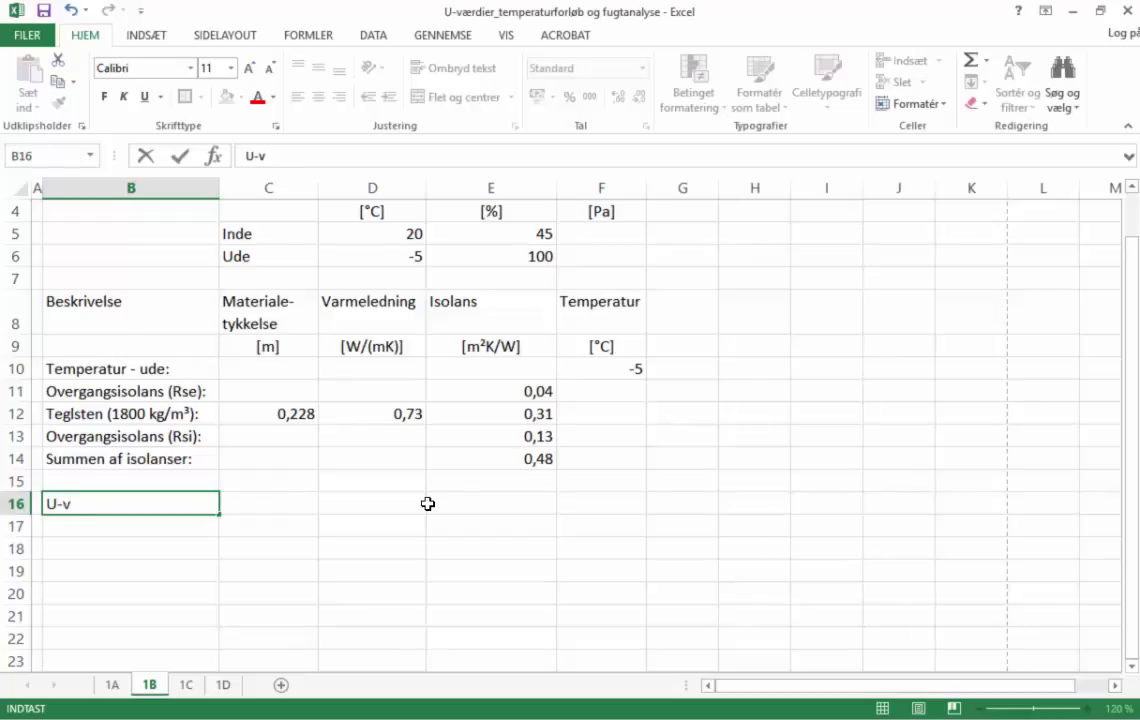
text(ærdi [W)
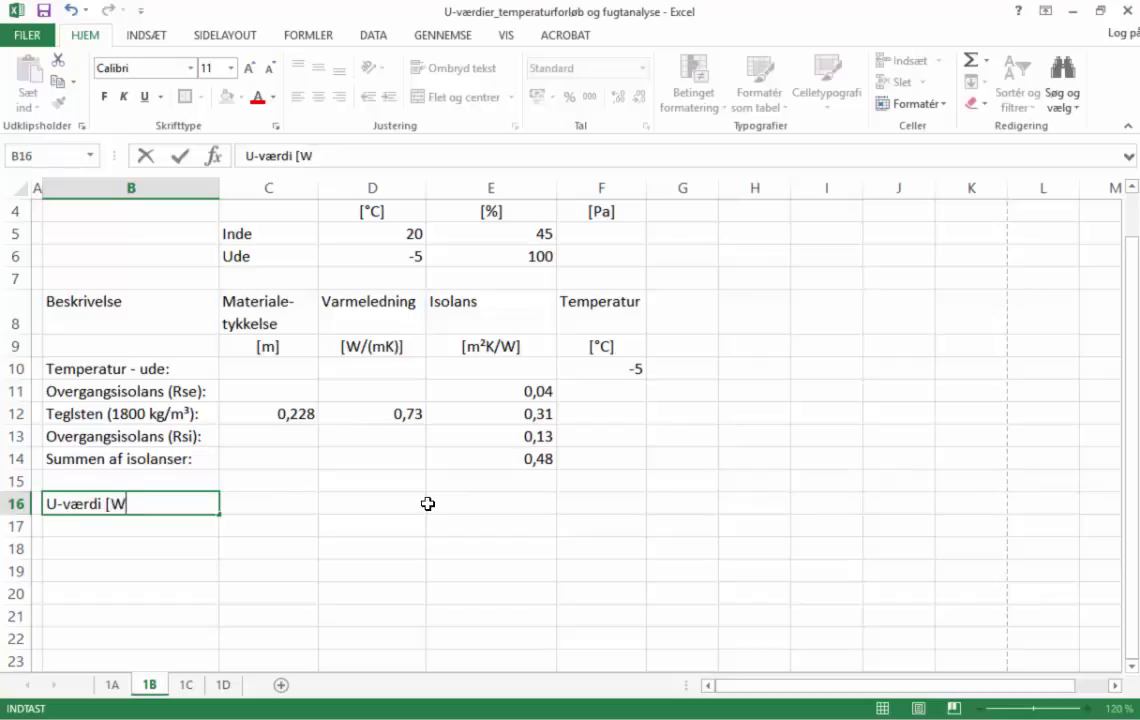
text(/(m²K)
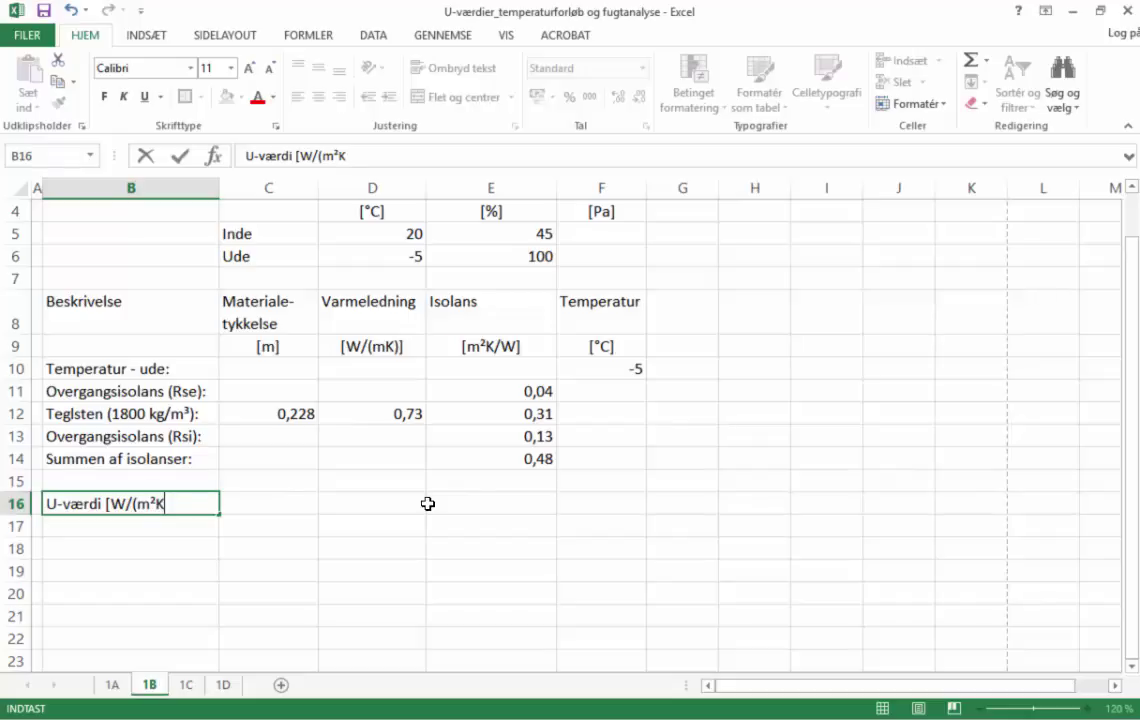
text()])
click(427, 503)
click(428, 503)
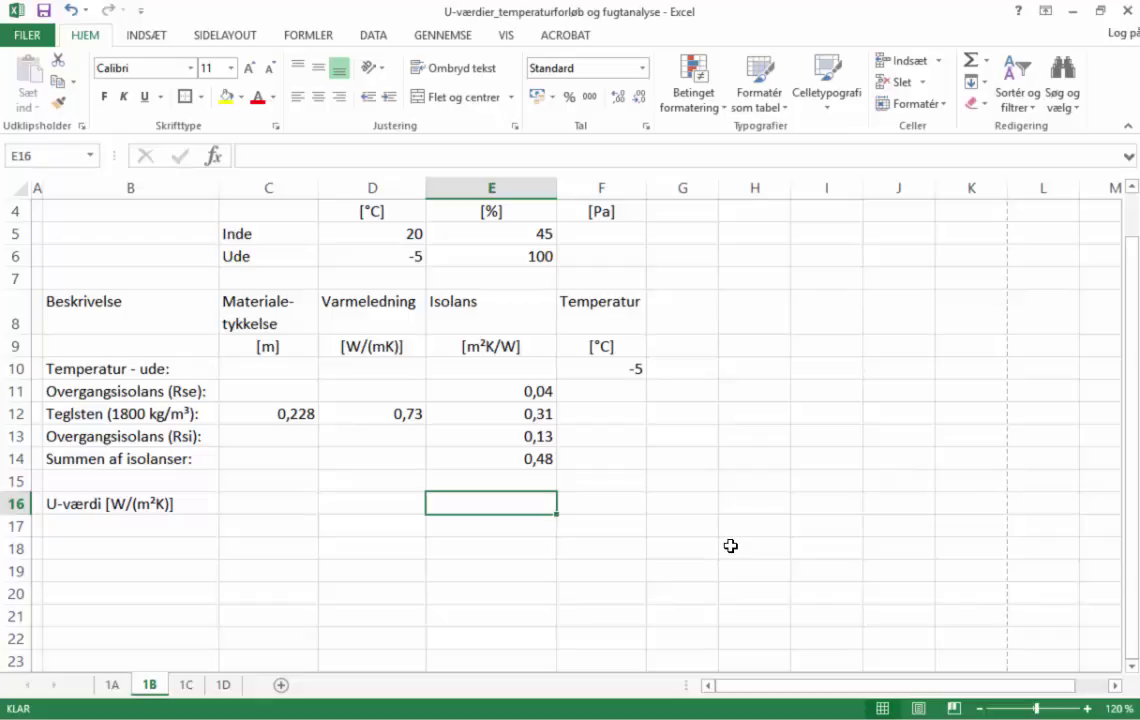
key(Left)
key(Left)
key(Right)
key(Right)
key(Right)
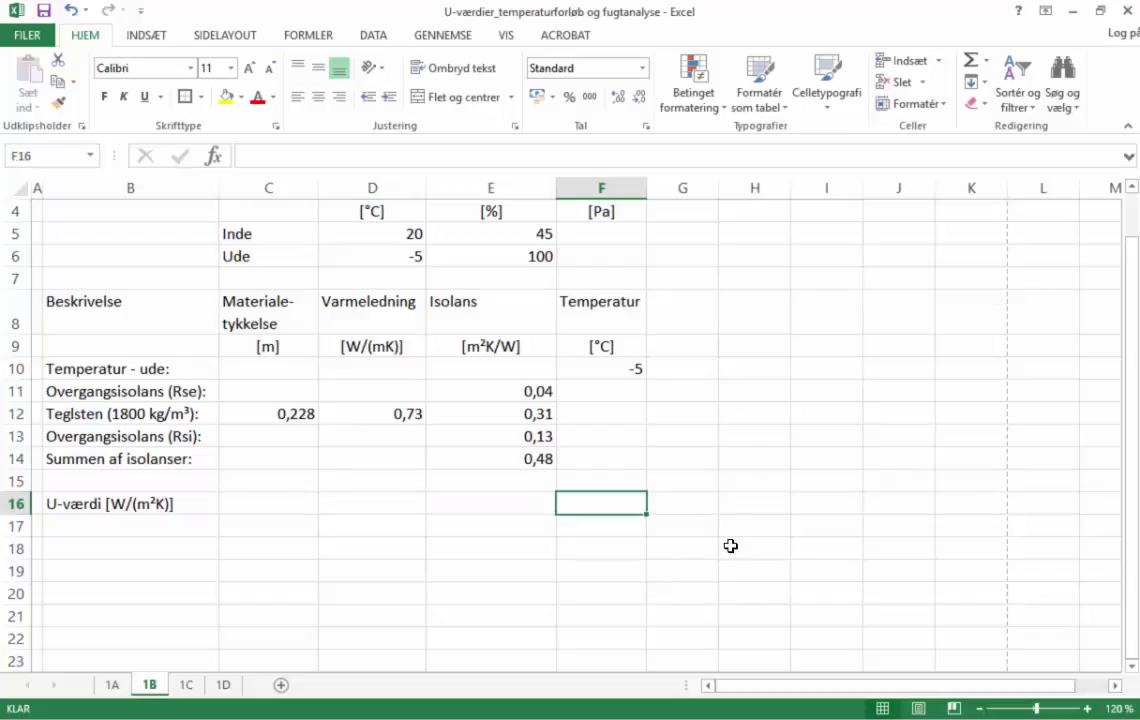
key(Left)
key(Left)
key(Left)
key(Right)
key(Right)
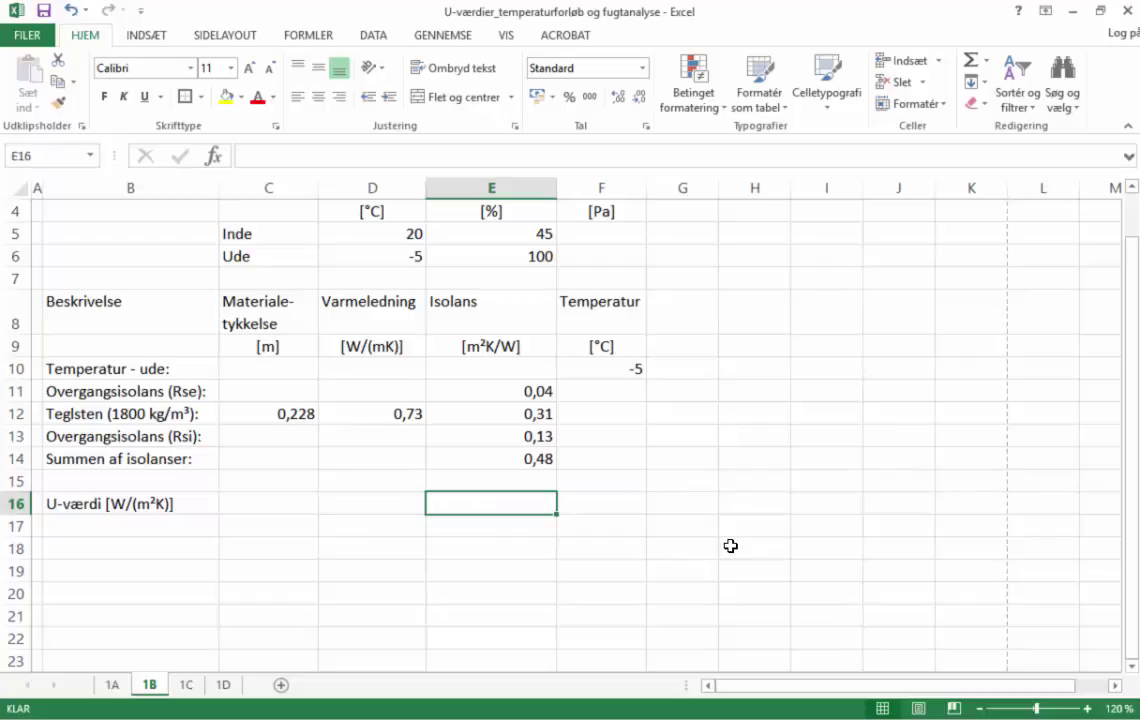
Calculate the U-value in E16 as the reciprocal of the isolans total with =1/E14
text(=)
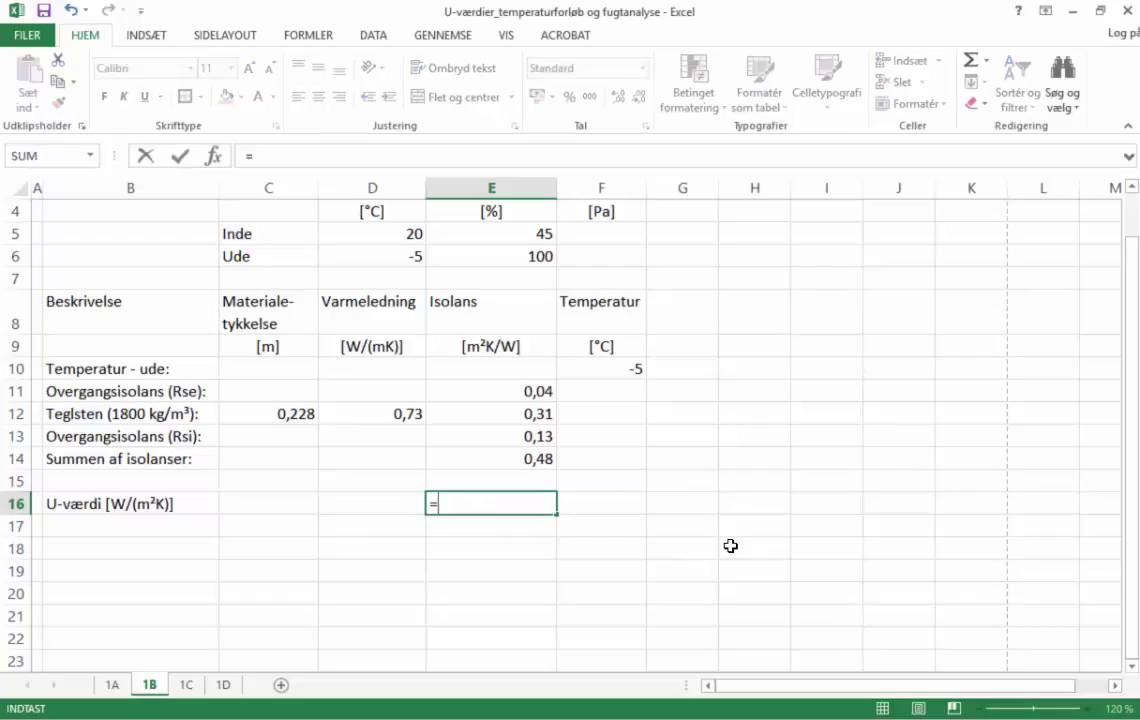
text(1/)
key(Up)
key(Up)
key(Return)
key(Up)
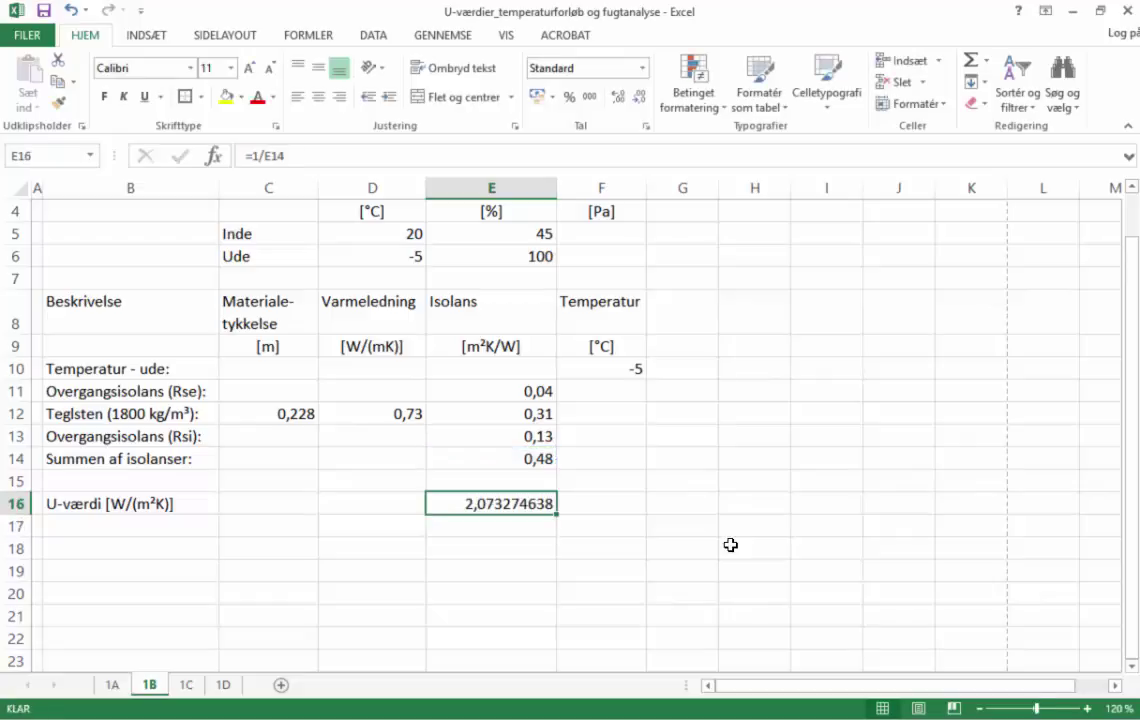
Reduce the U-value in E16 to two decimal places
click(639, 98)
click(639, 98)
click(639, 98)
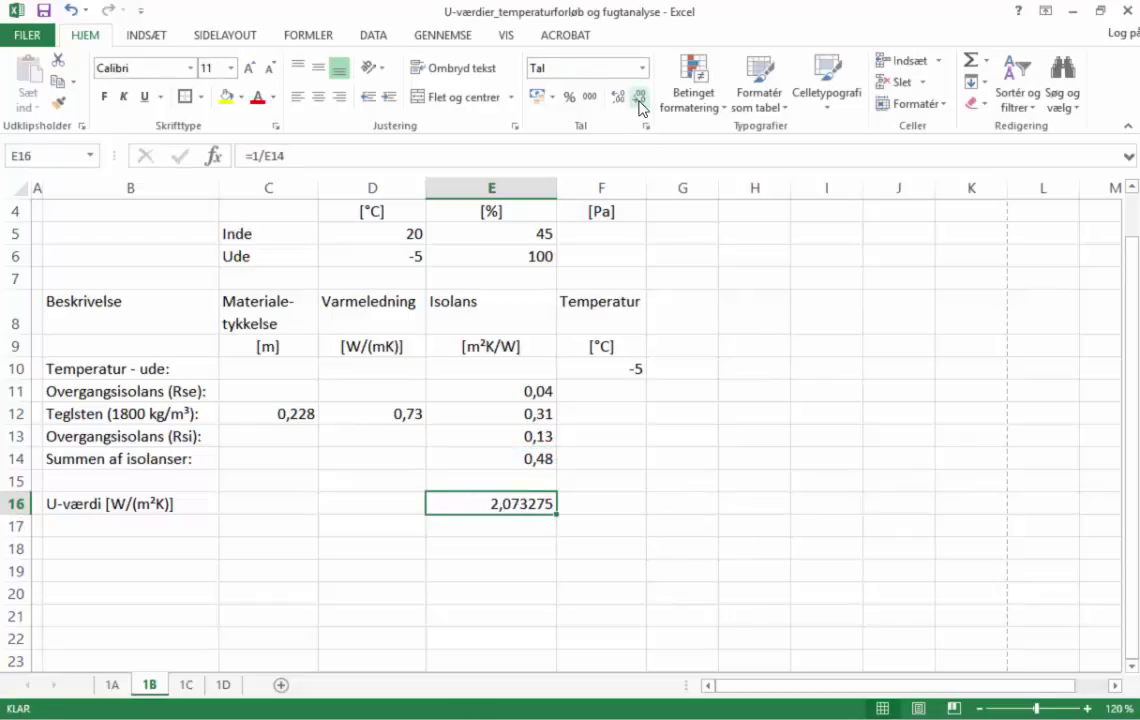
click(639, 98)
click(639, 98)
click(639, 98)
click(639, 98)
Enter the unit [W/(m²K)] in F16 beside the U-value
click(608, 502)
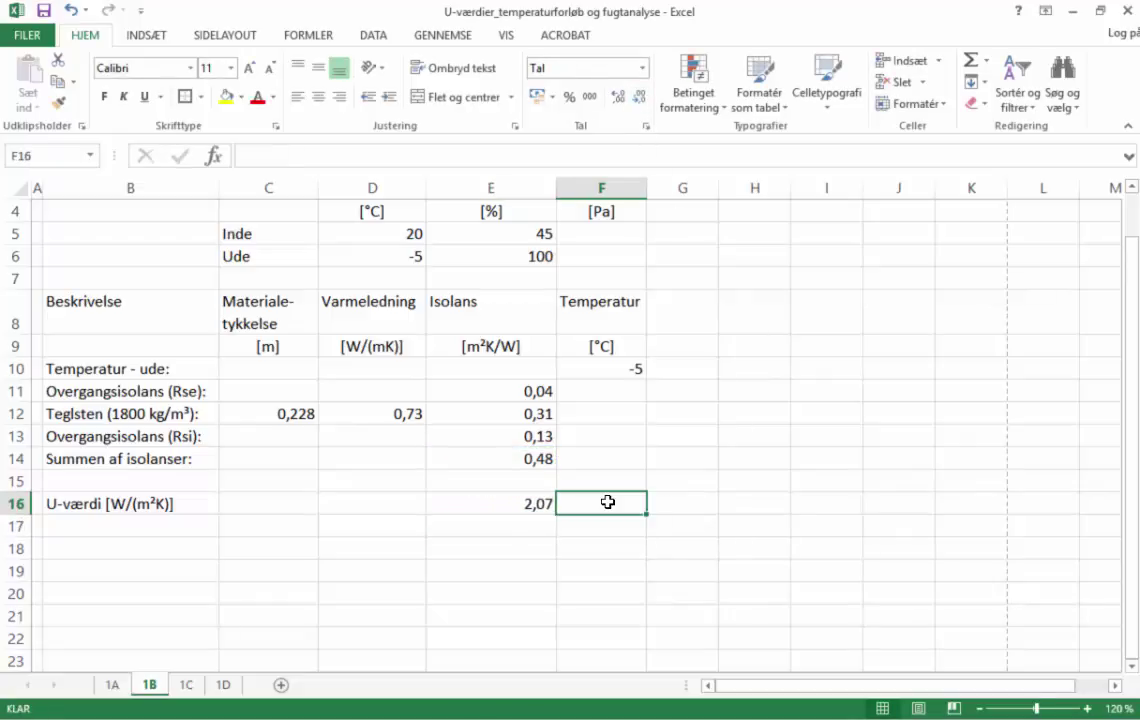
text([)
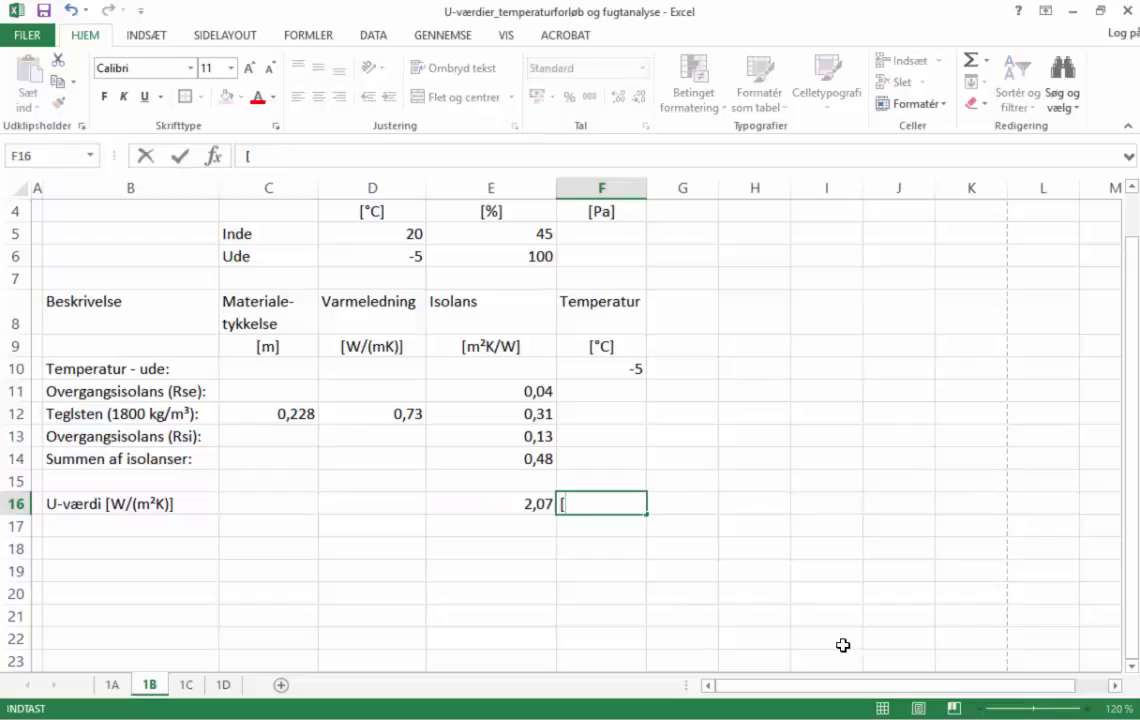
text(W/(m²)
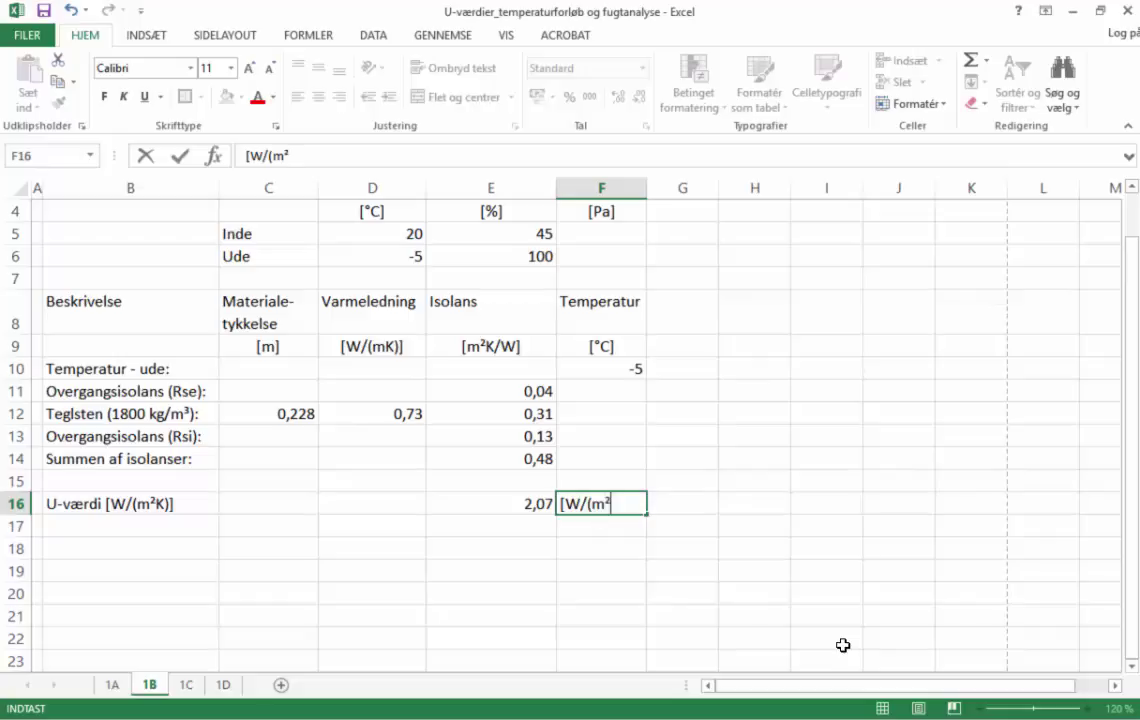
text(K)])
key(Return)
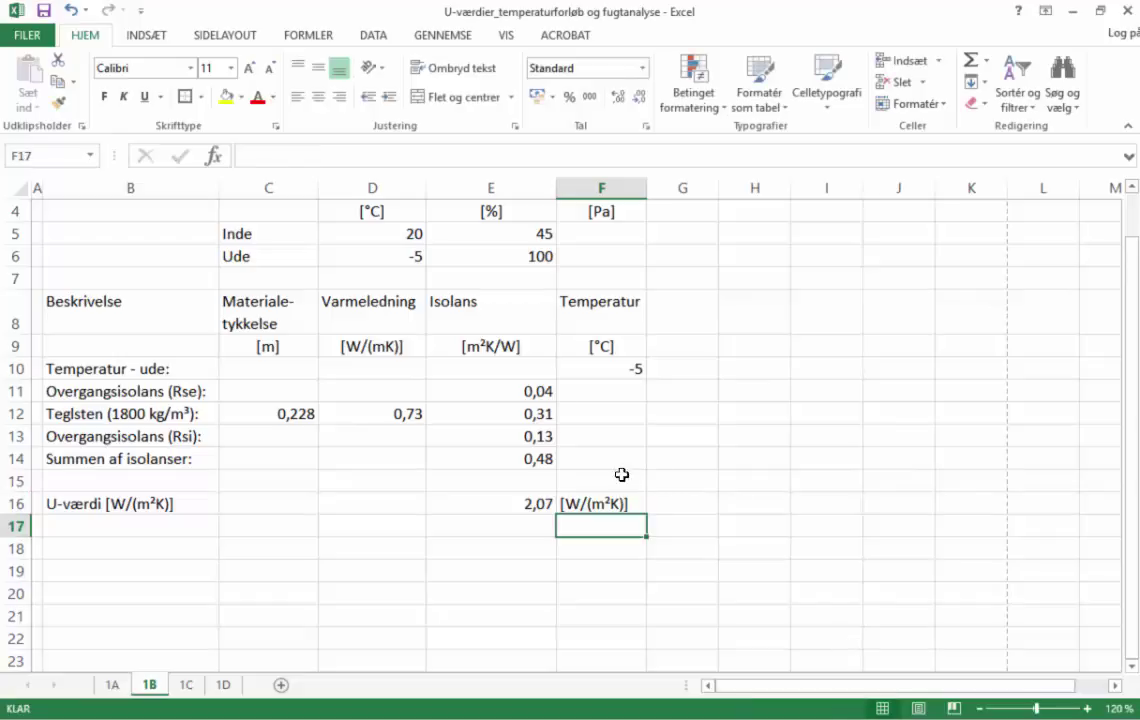
click(679, 520)
scroll(640, 535, down, 2)
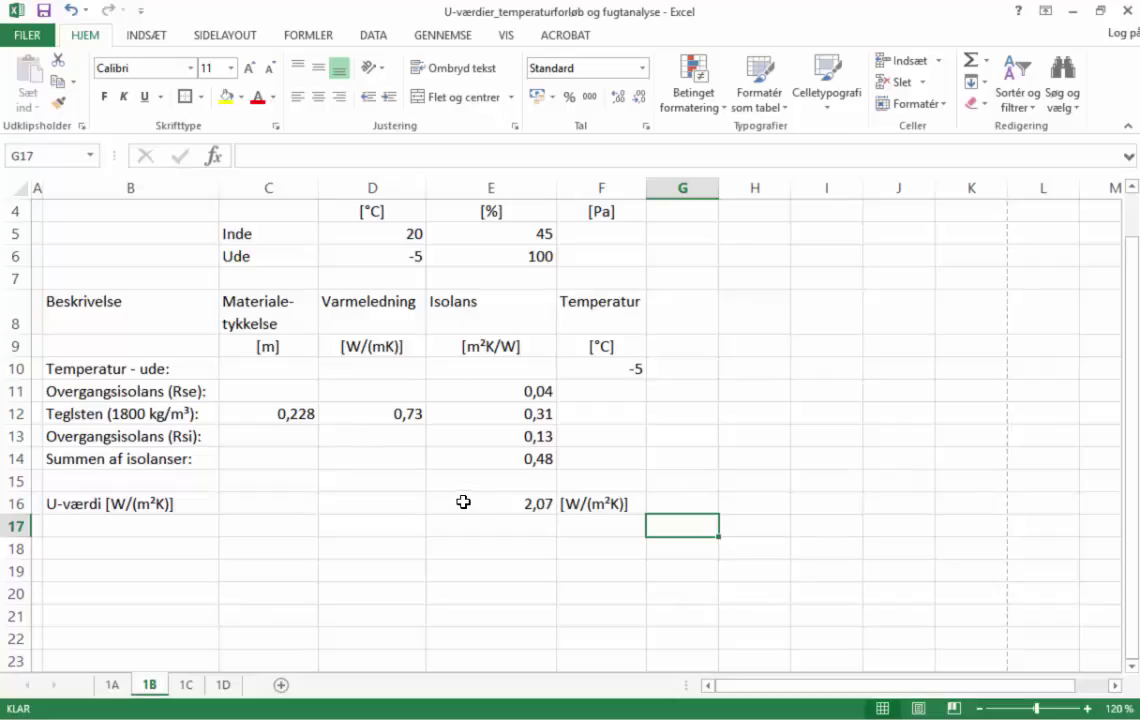
Calculate the temperature for the Overgangsisolans (Rse) row in F11 with =(E11/E14)*(D5-D6)+F10
click(630, 387)
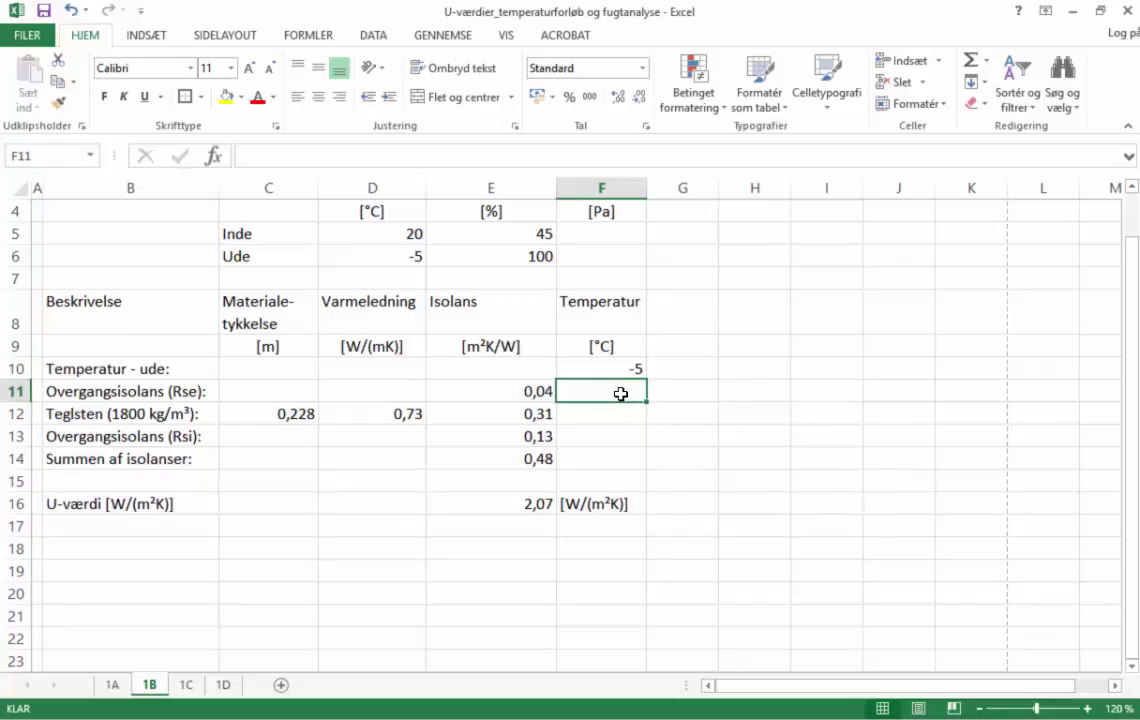
text(=)
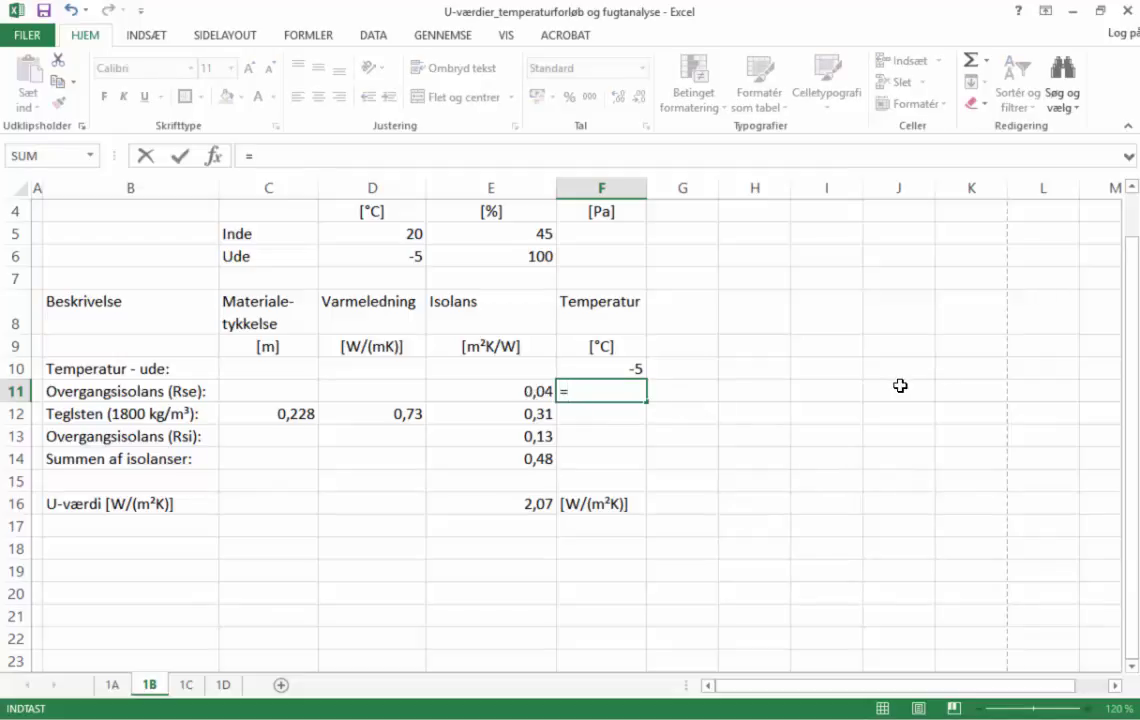
text(()
click(537, 390)
text(/)
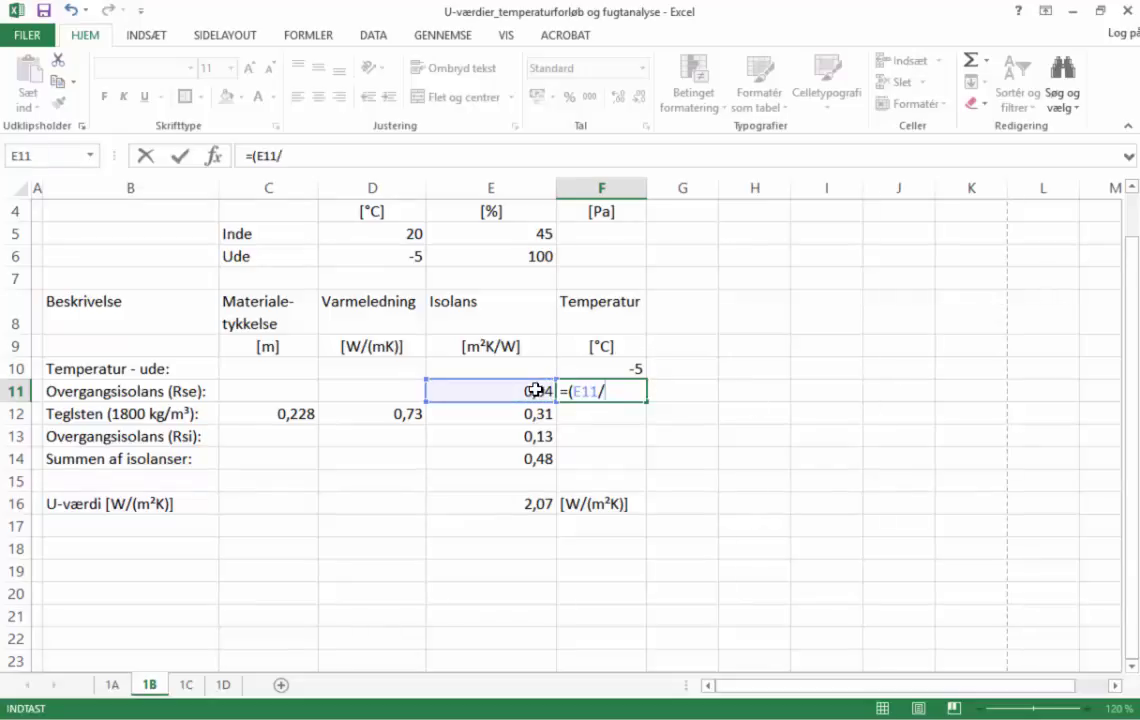
click(540, 460)
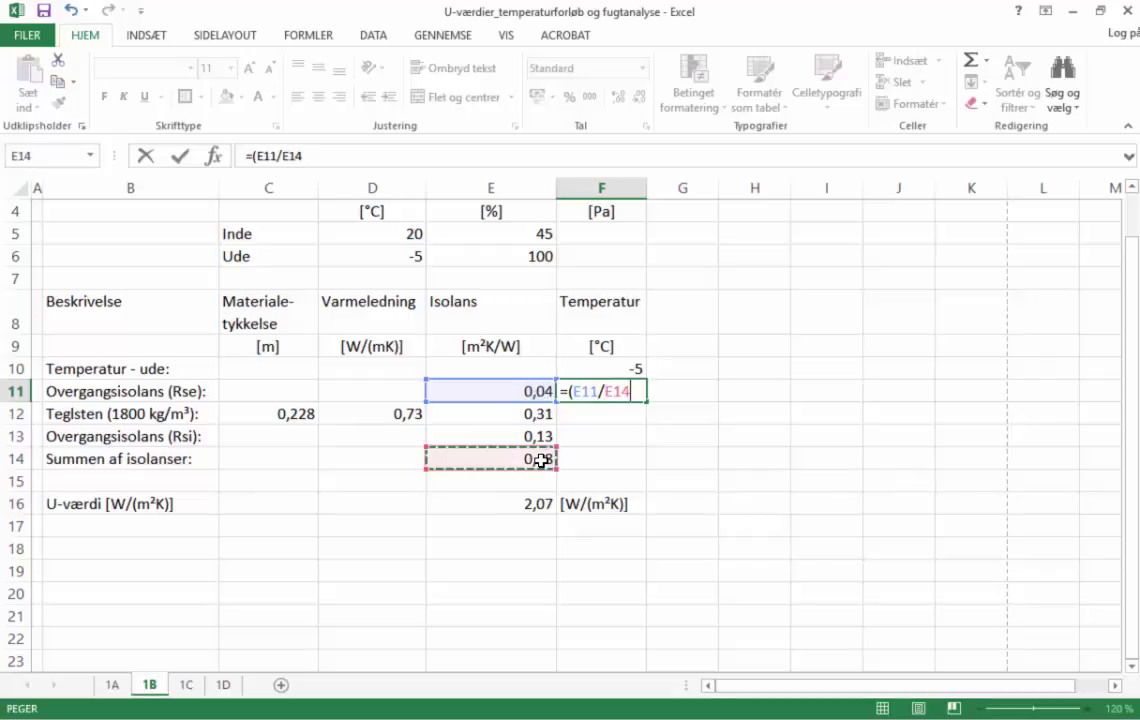
text()*)
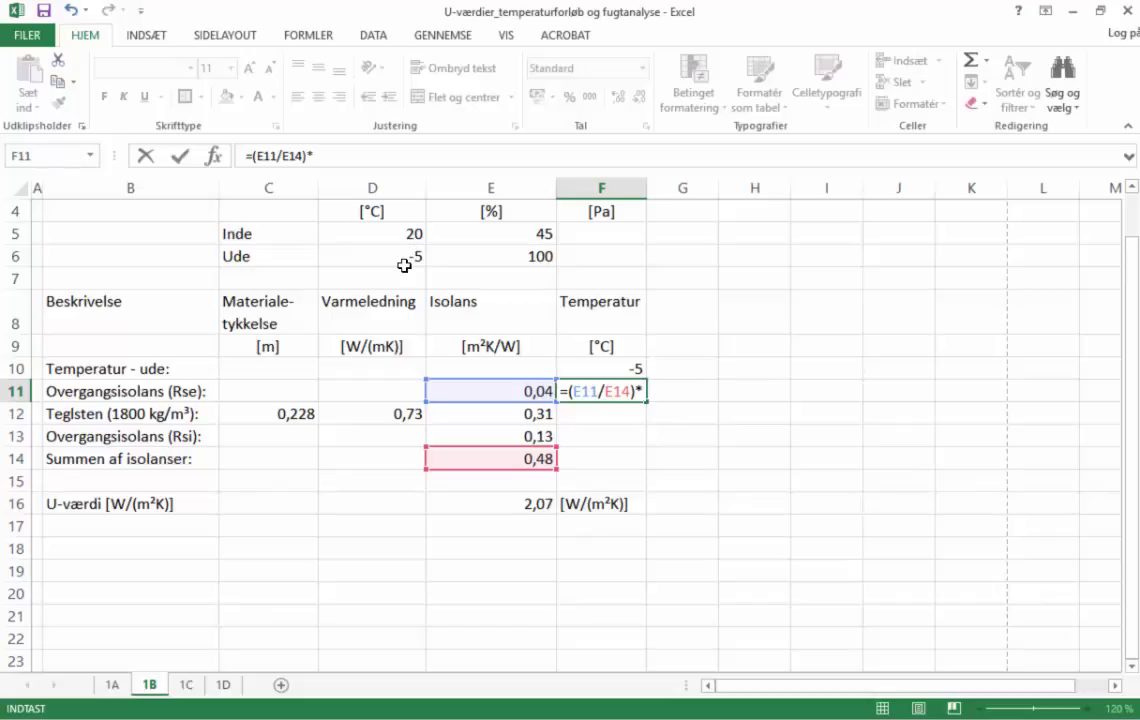
text(()
click(412, 237)
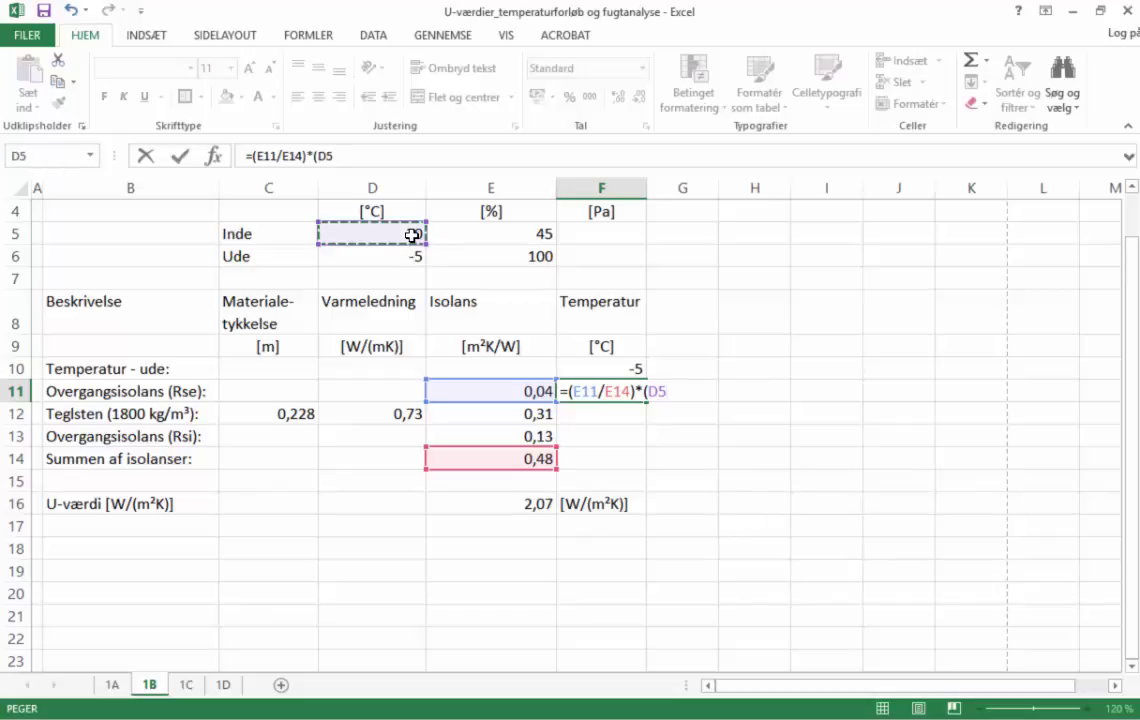
text(-)
click(407, 260)
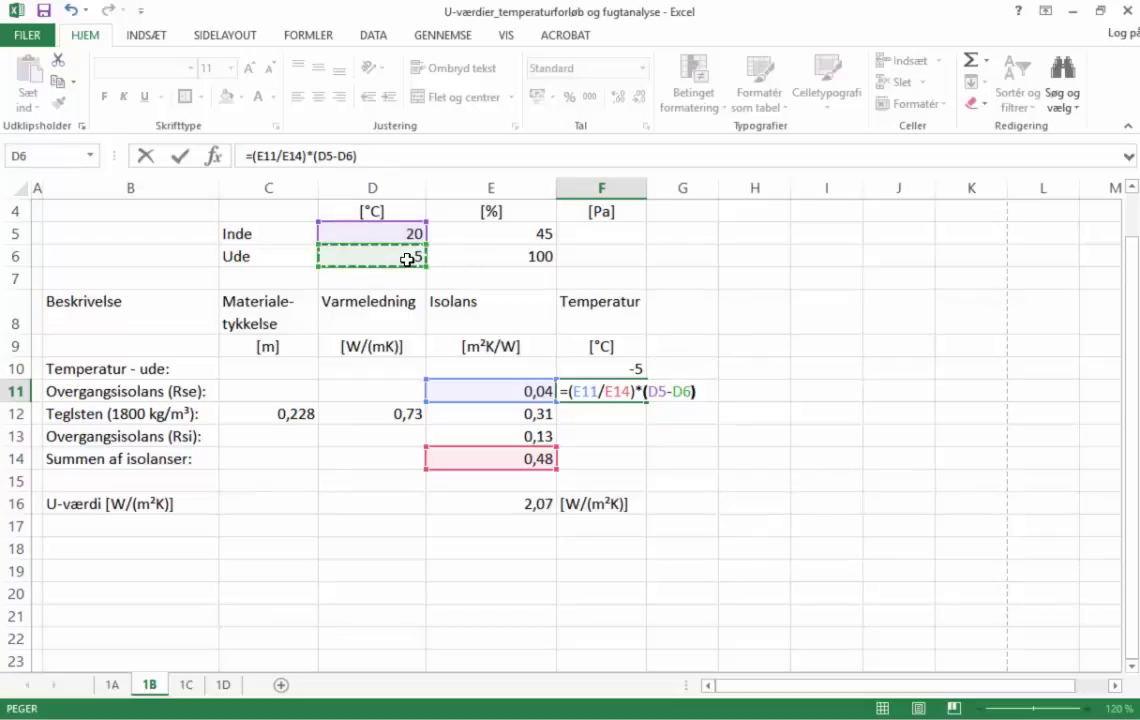
text())
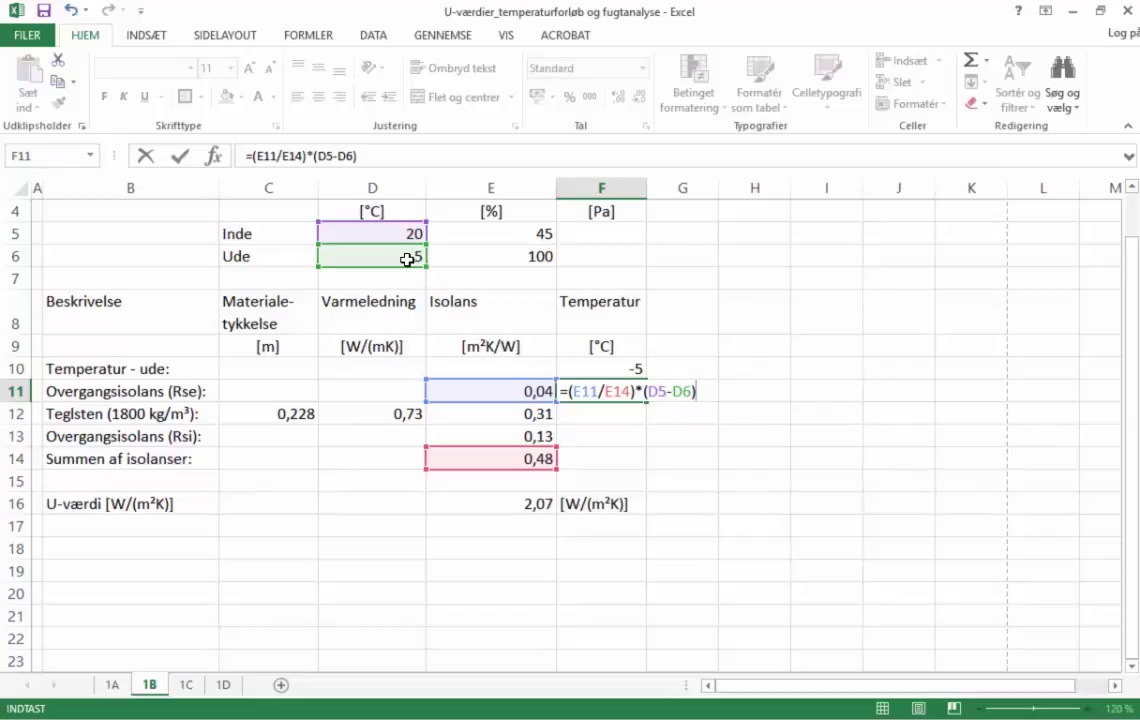
text(+)
click(628, 367)
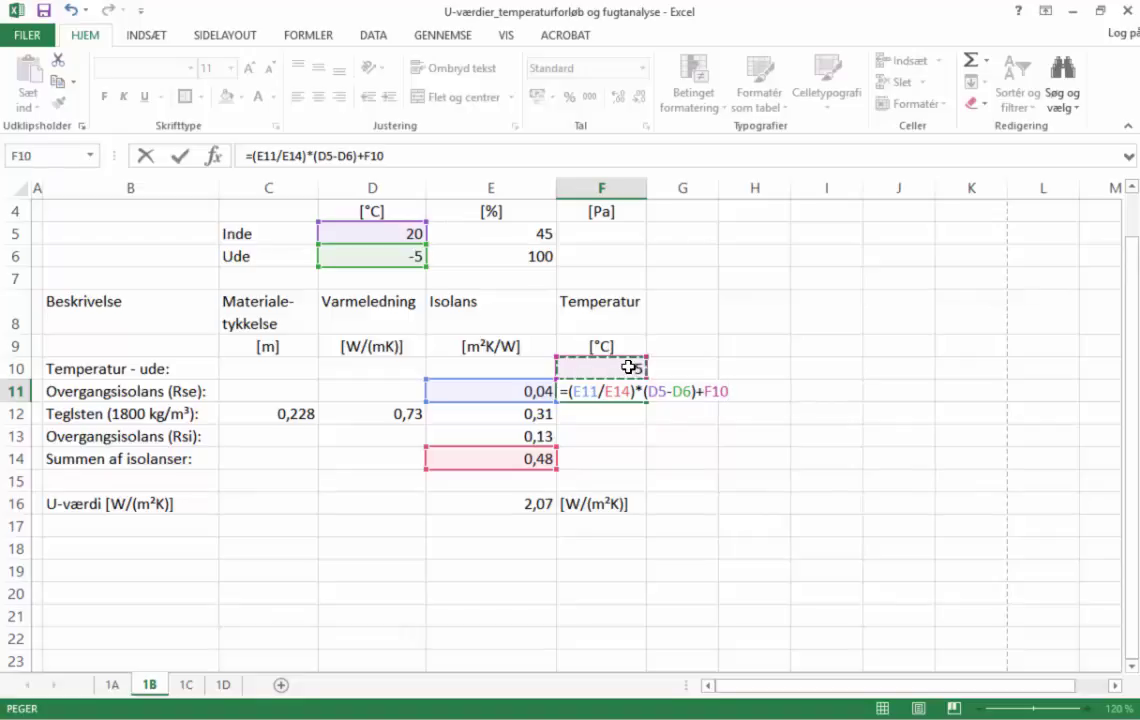
key(Return)
Reduce the temperature in F11 to two decimal places
click(606, 389)
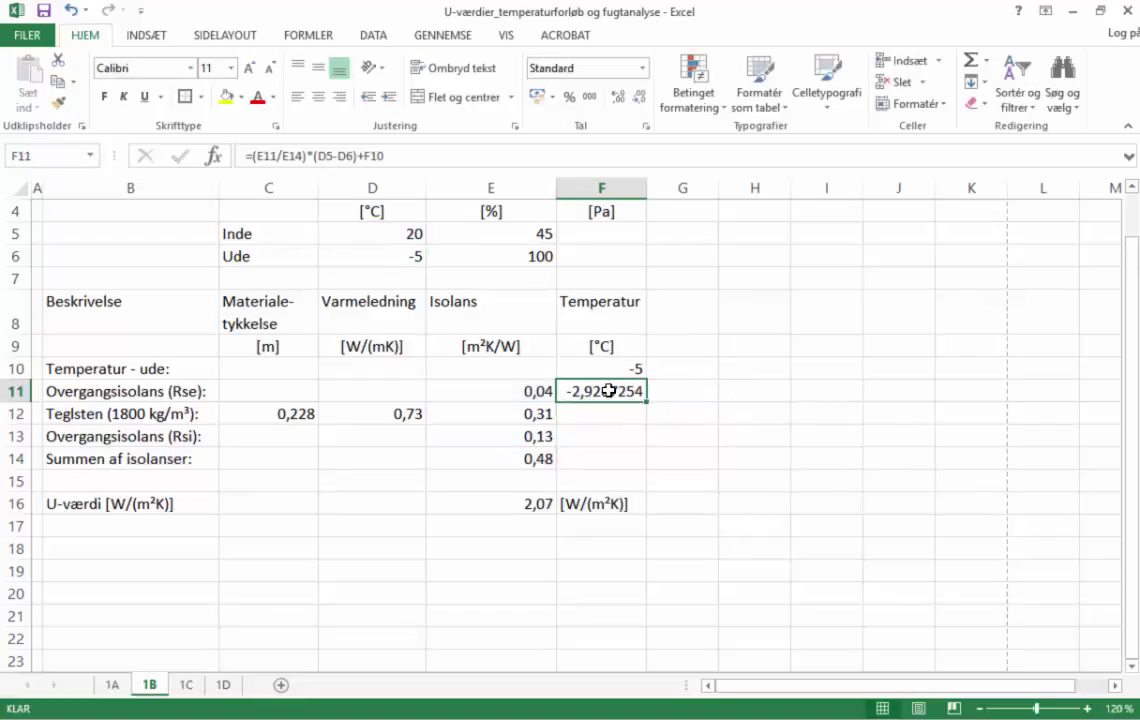
click(639, 98)
click(639, 98)
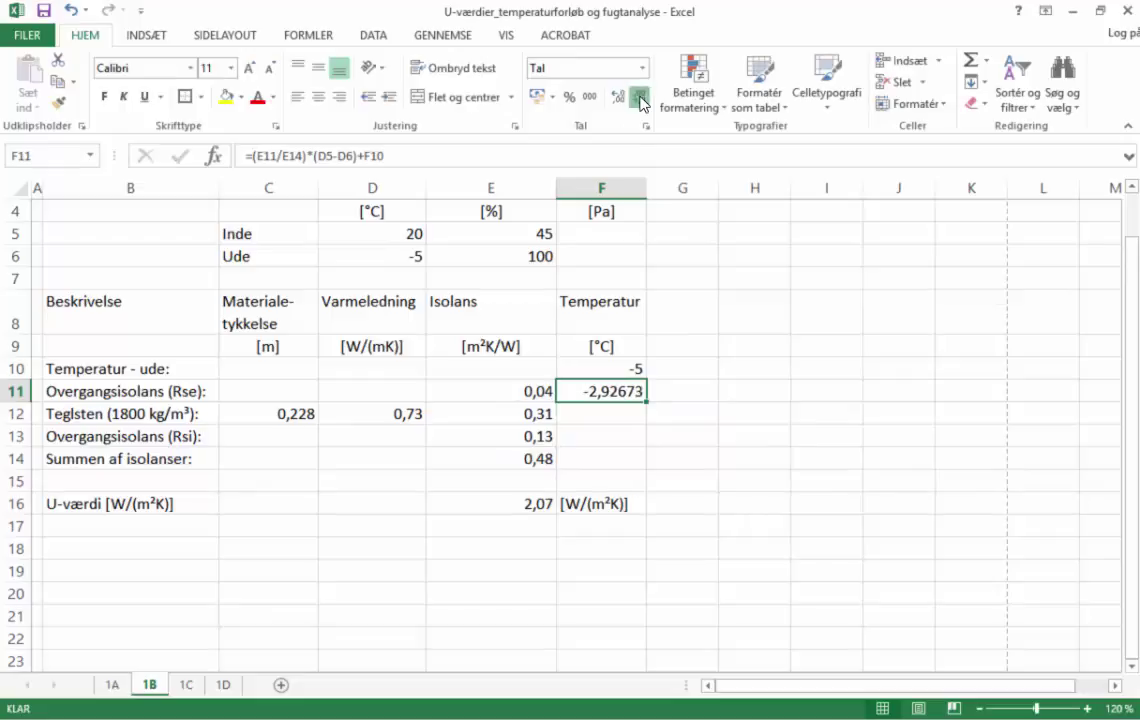
click(639, 98)
click(639, 98)
click(639, 98)
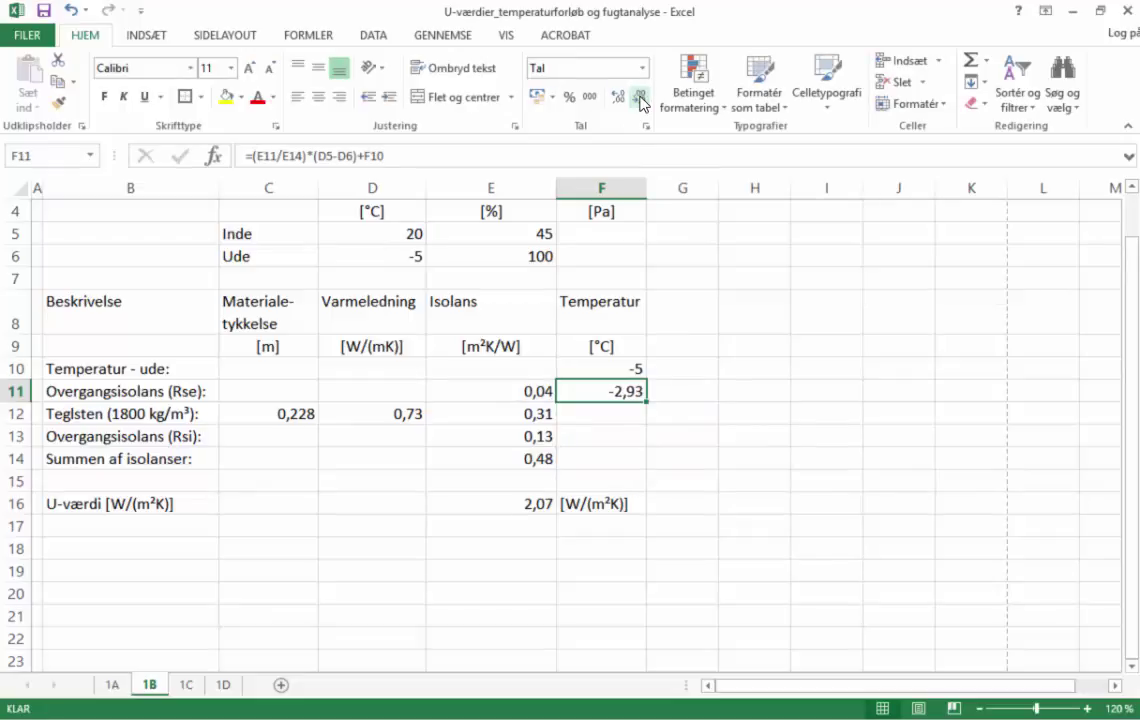
click(822, 432)
Try to fill the F11 temperature formula down to F14 and inspect the copied cell references in F12
click(622, 393)
drag(644, 406, 645, 468)
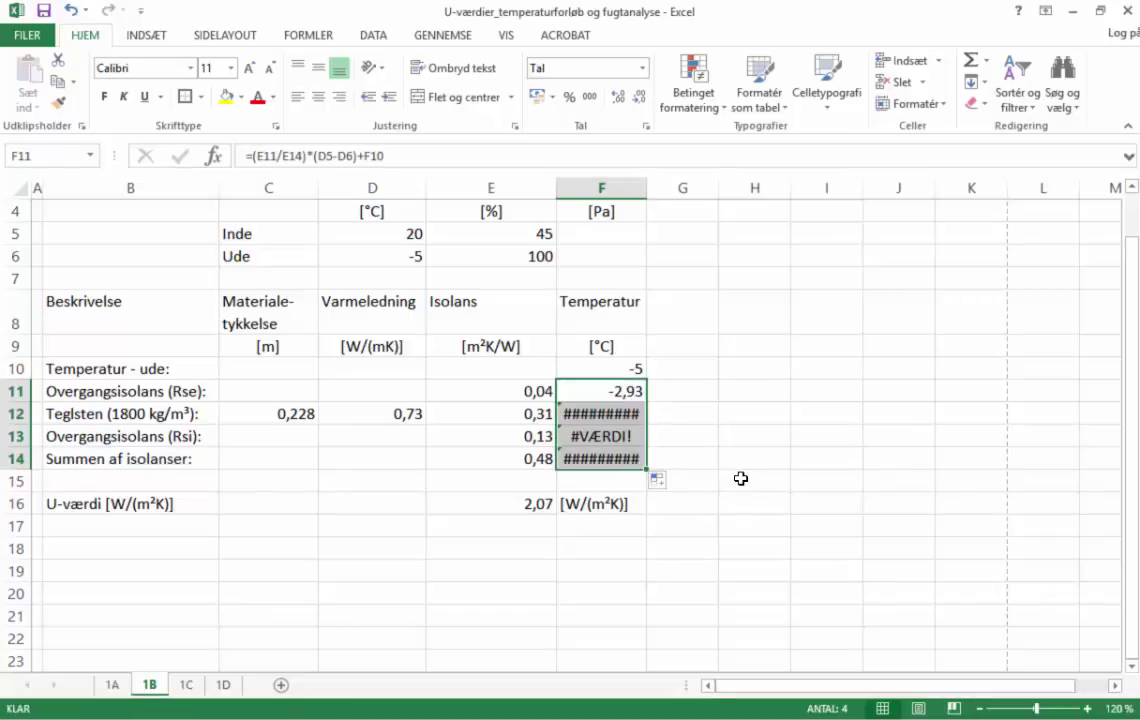
click(791, 369)
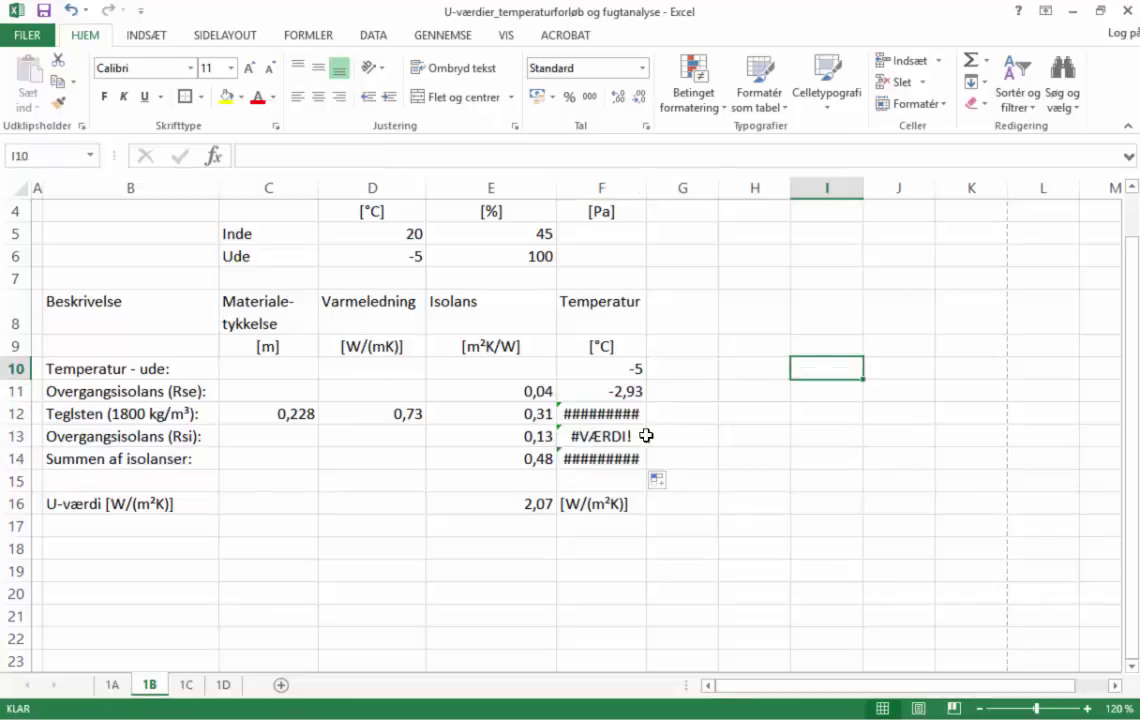
double_click(623, 413)
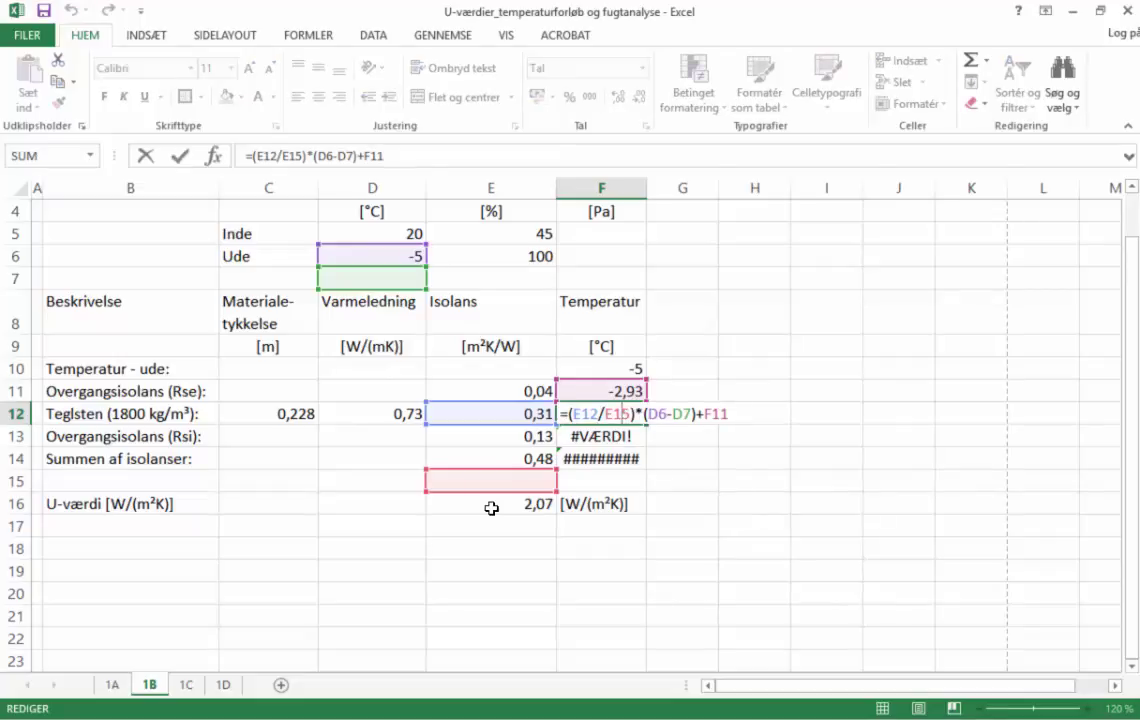
key(Escape)
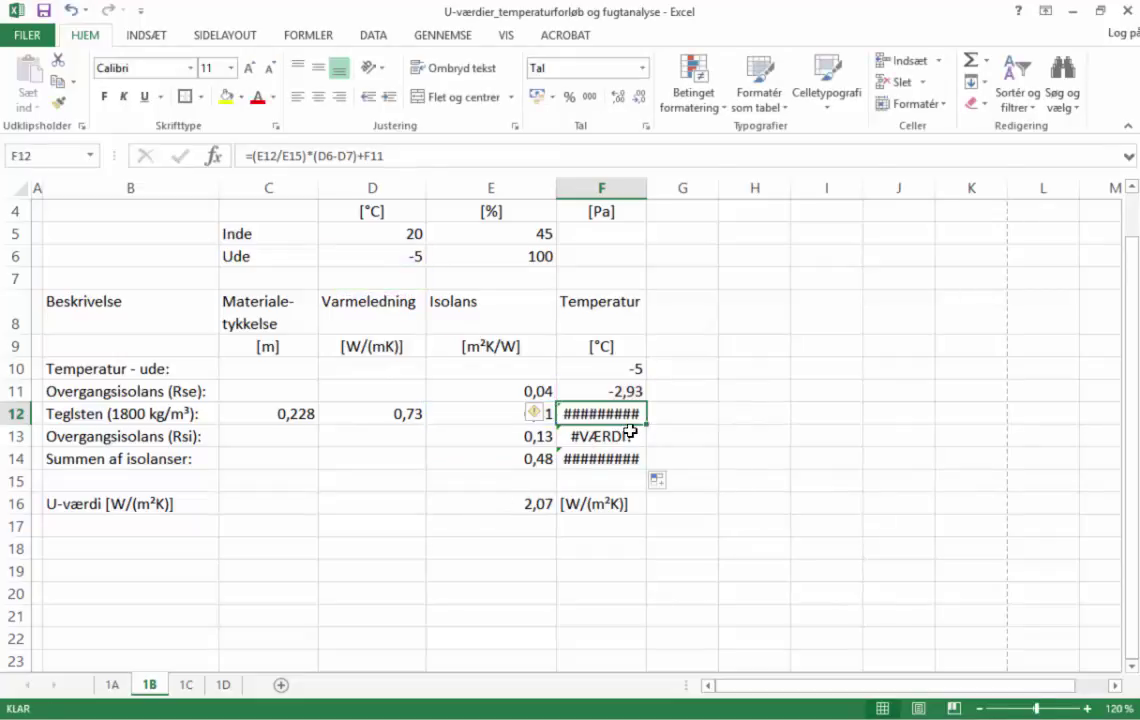
Clear the copied temperature formulas from F12:F14
drag(626, 410, 628, 456)
key(Delete)
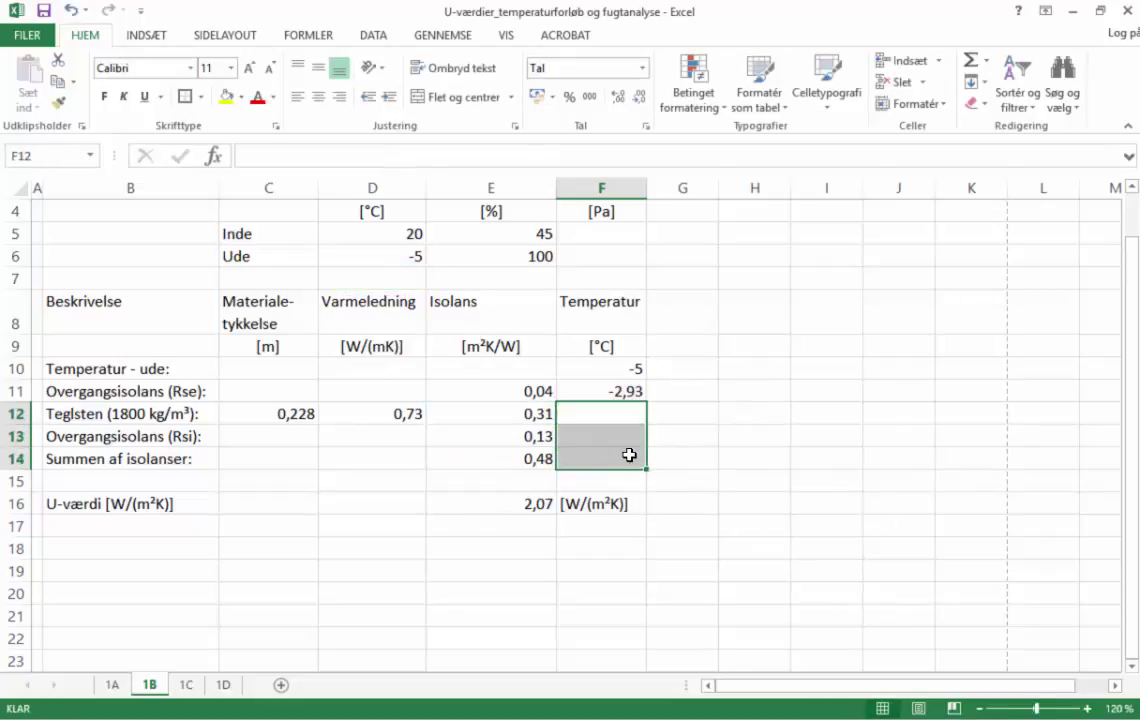
click(711, 418)
Make the references to E14, D5 and D6 absolute in F11's temperature formula, giving =(E11/$E$14)*($D$5-$D$6)+F10
click(627, 393)
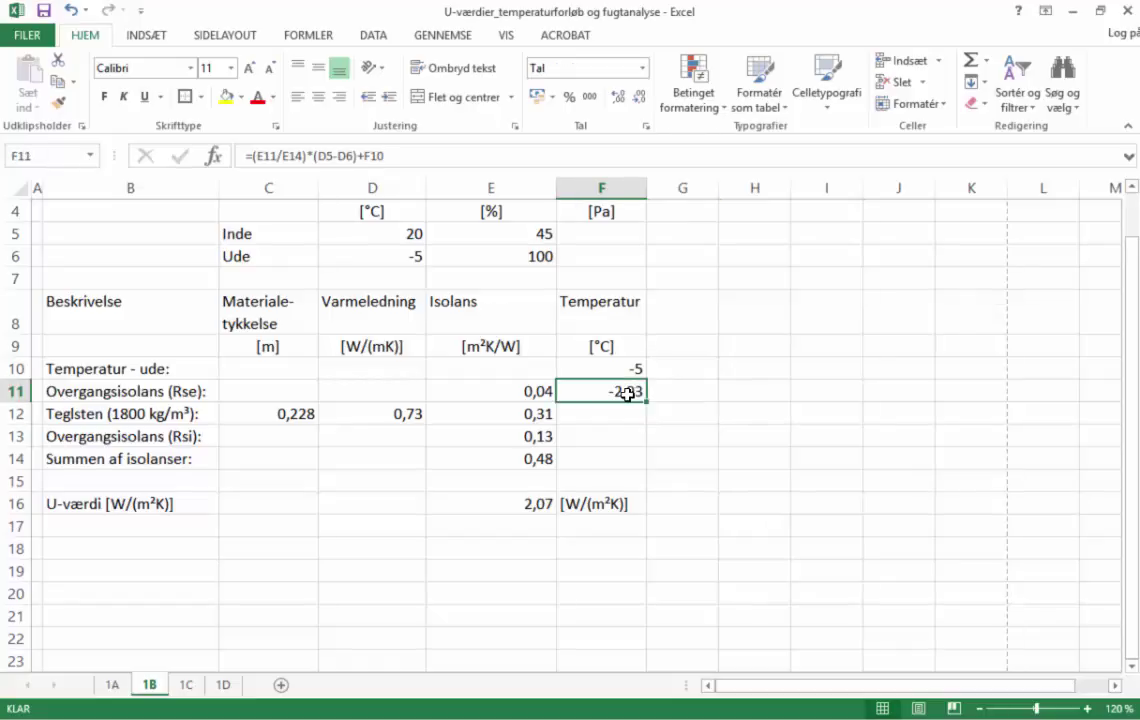
double_click(627, 393)
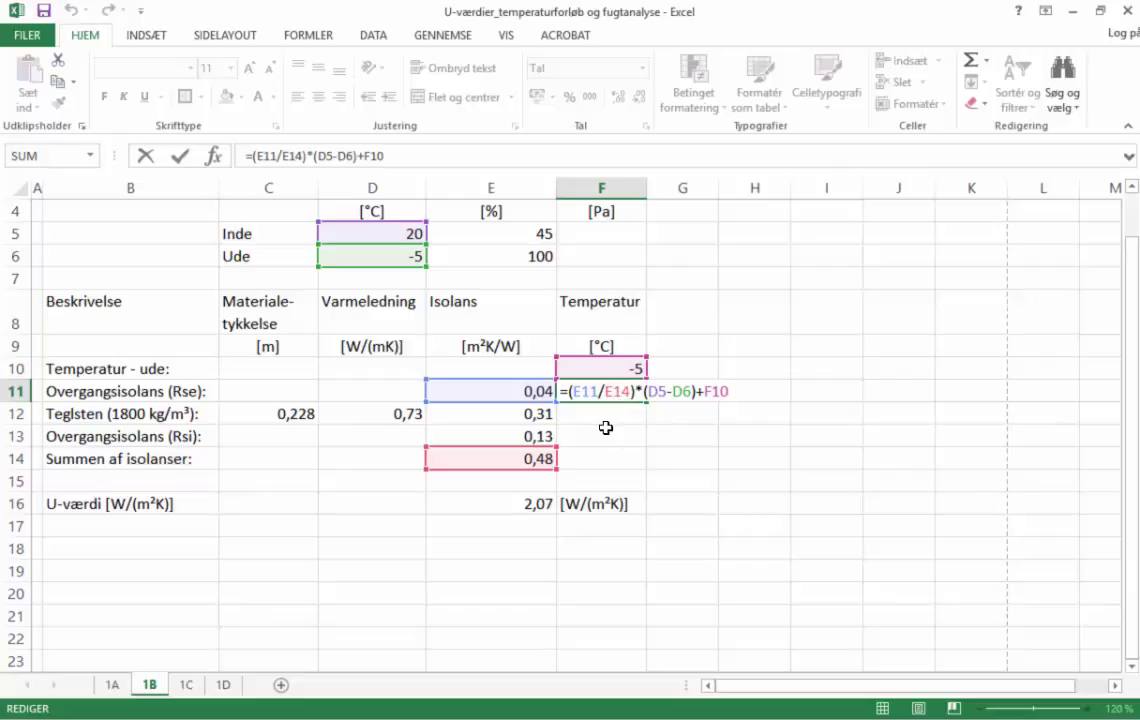
key(F4)
drag(606, 398, 626, 397)
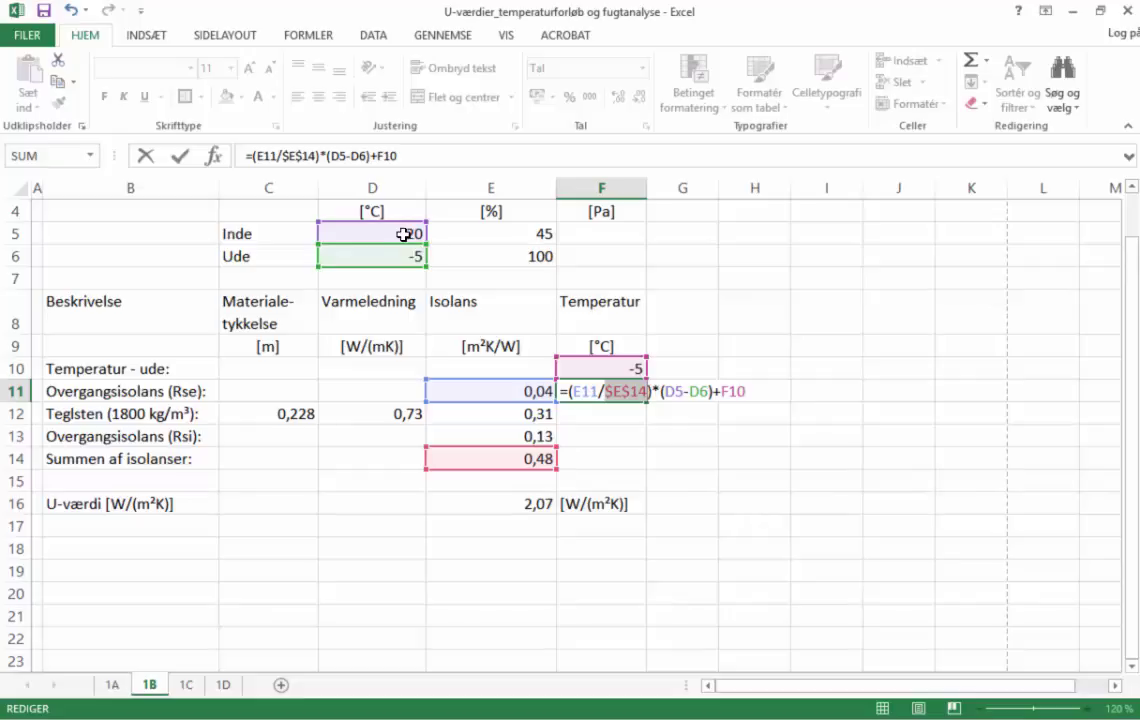
click(678, 393)
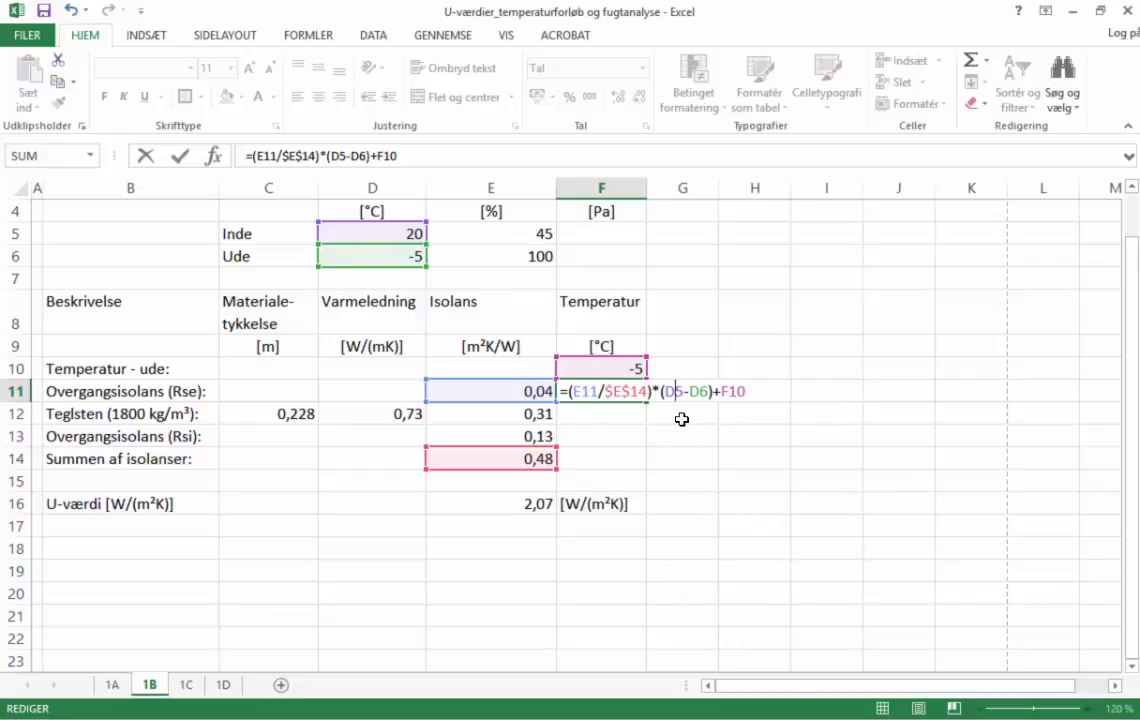
key(F4)
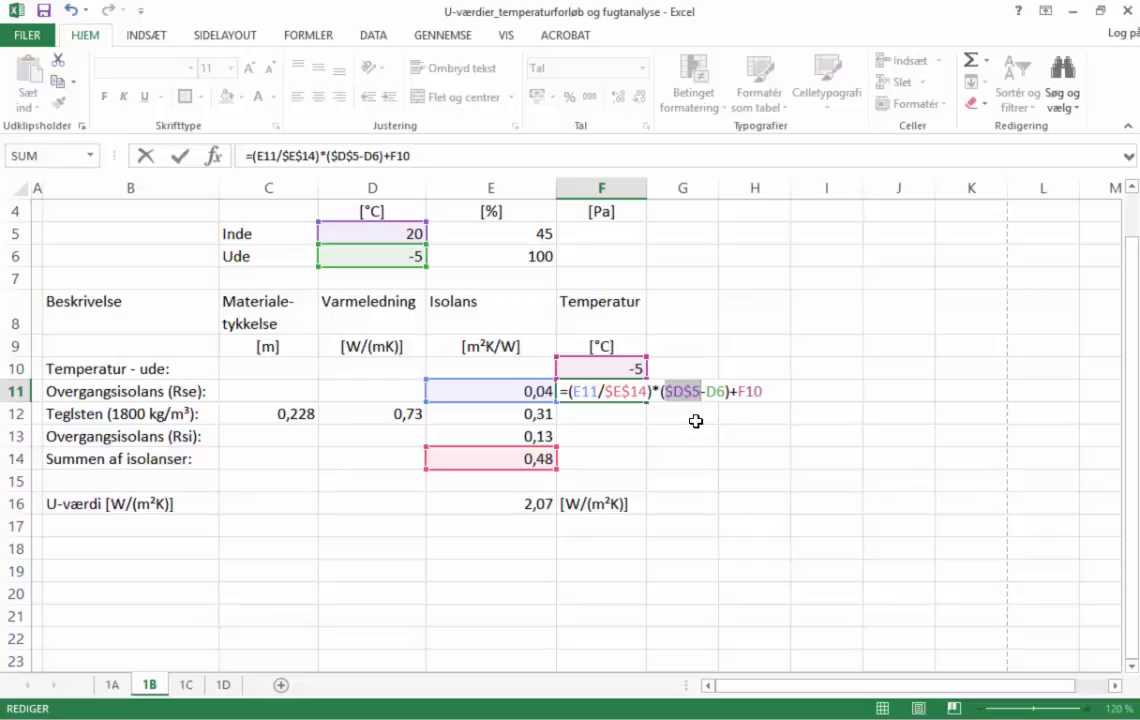
click(718, 394)
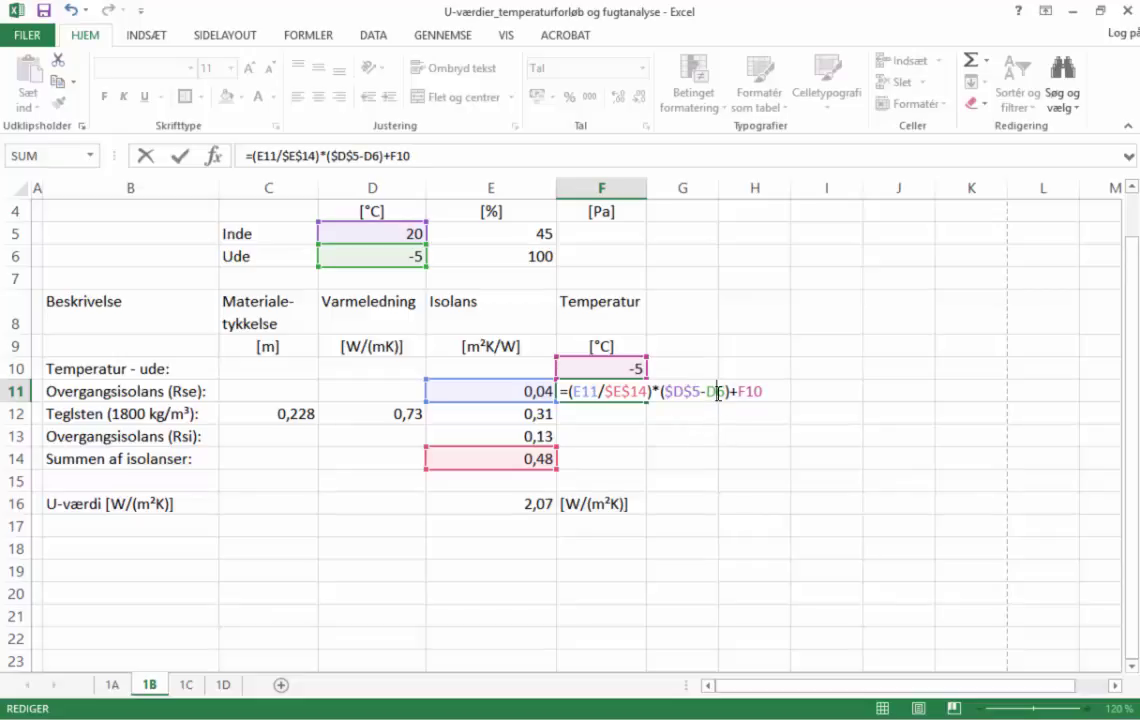
key(F4)
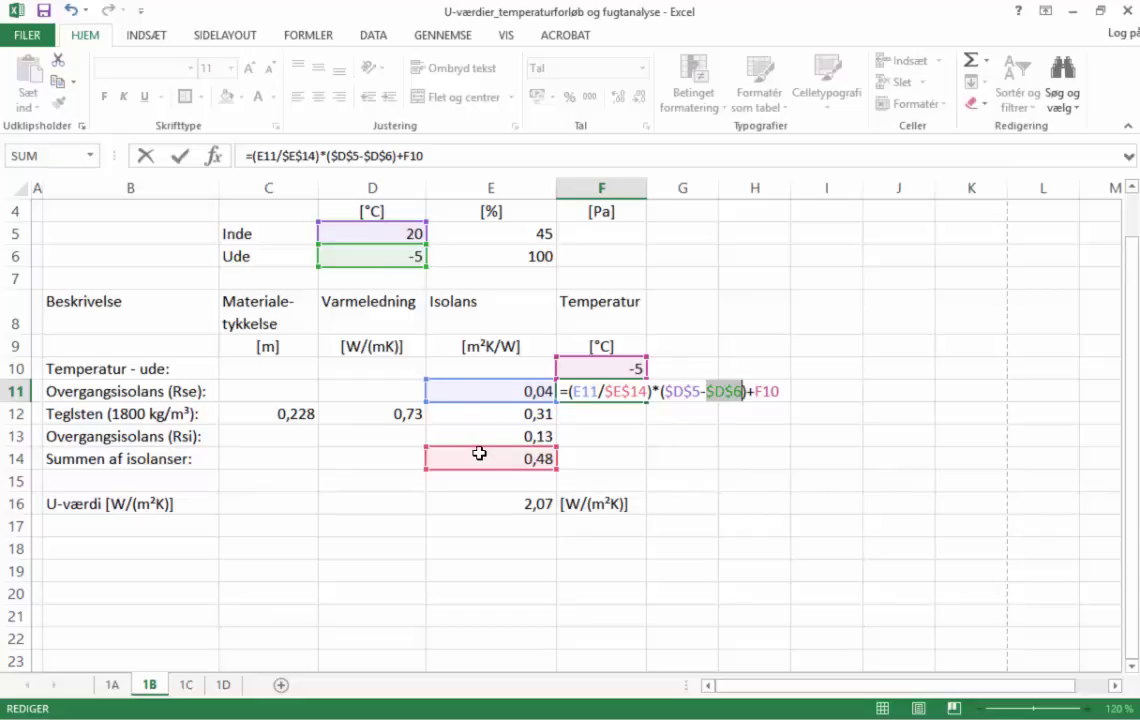
key(Return)
Fill the F11 temperature formula down through F14, and clear the surplus formula from F14 in the Summen af isolanser row
click(625, 391)
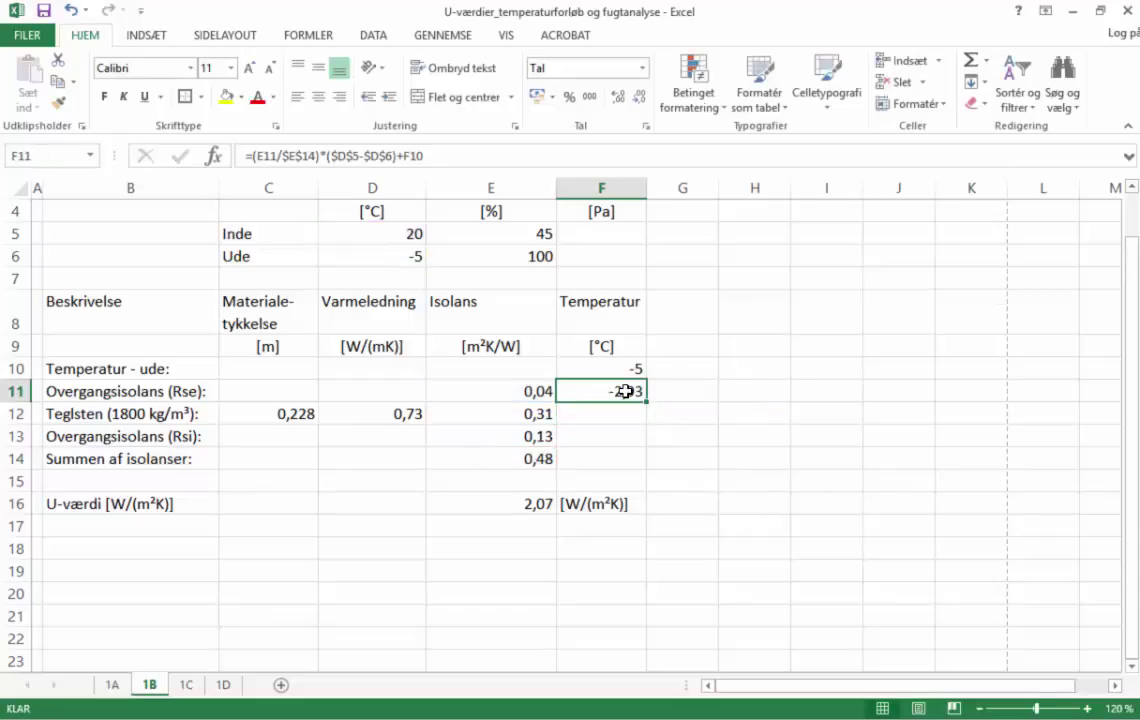
drag(646, 401, 647, 464)
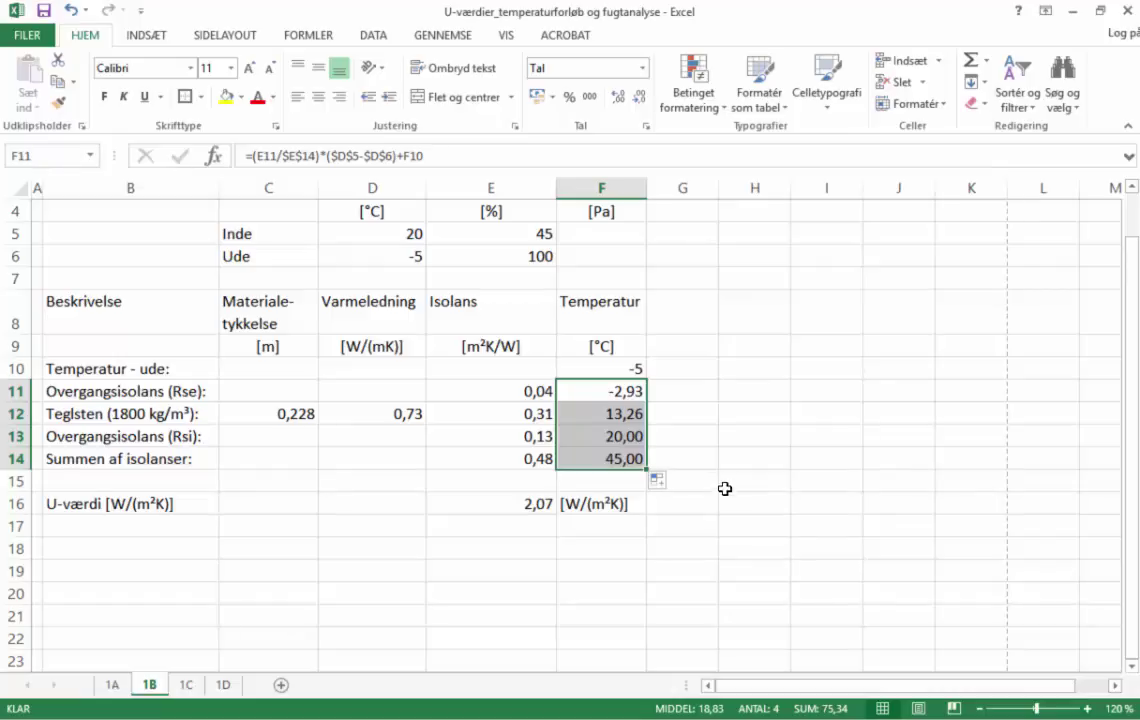
click(615, 461)
key(Delete)
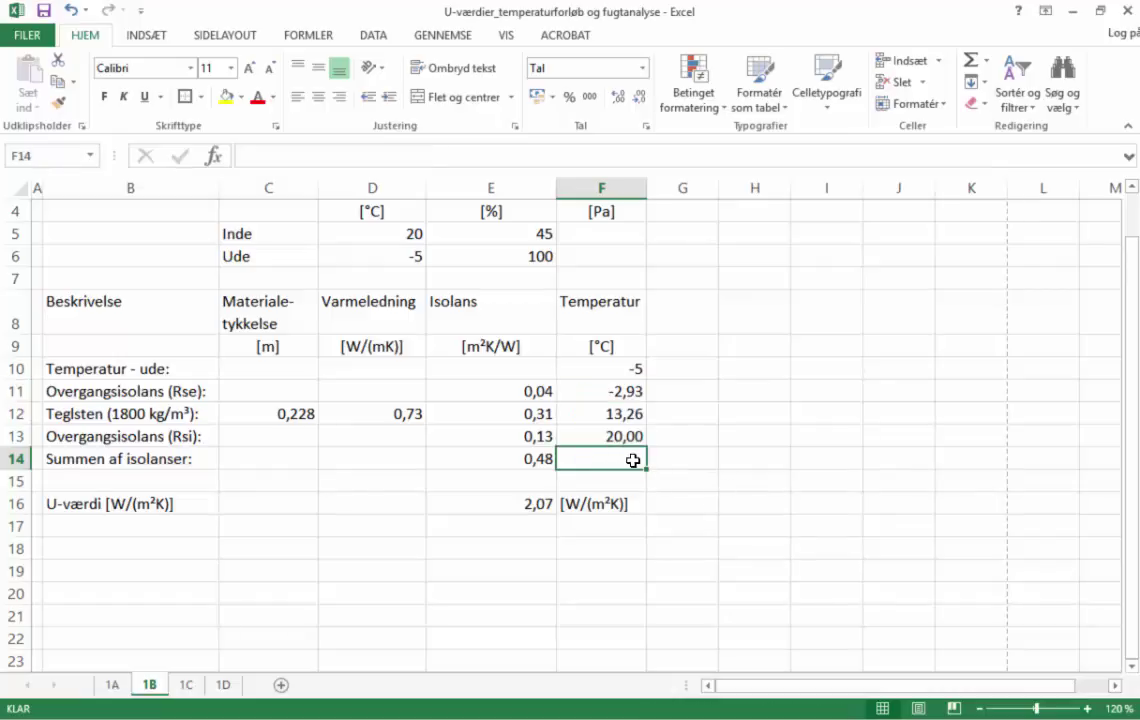
click(810, 522)
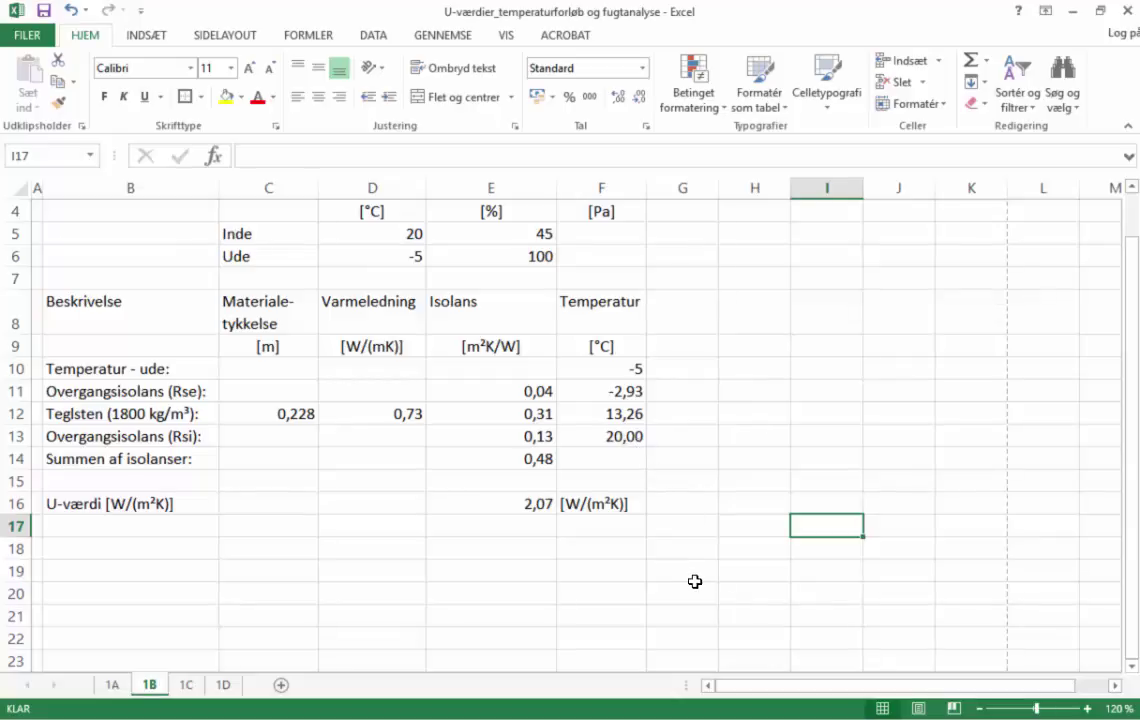
click(662, 578)
key(alt+Tab)
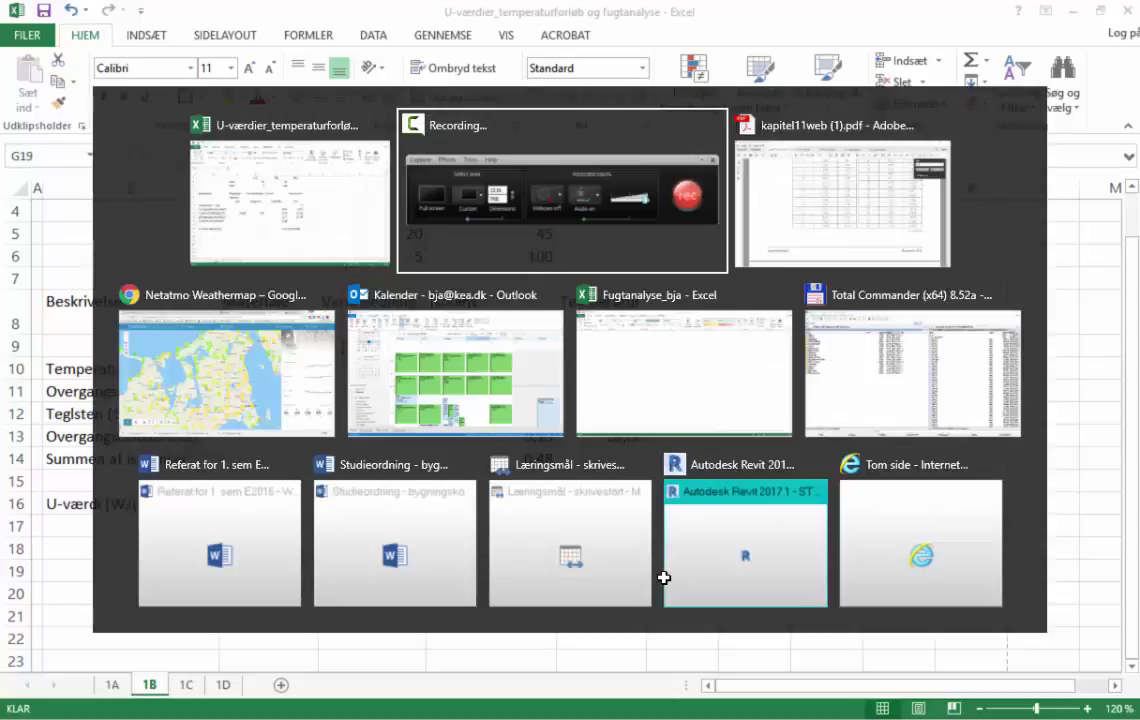